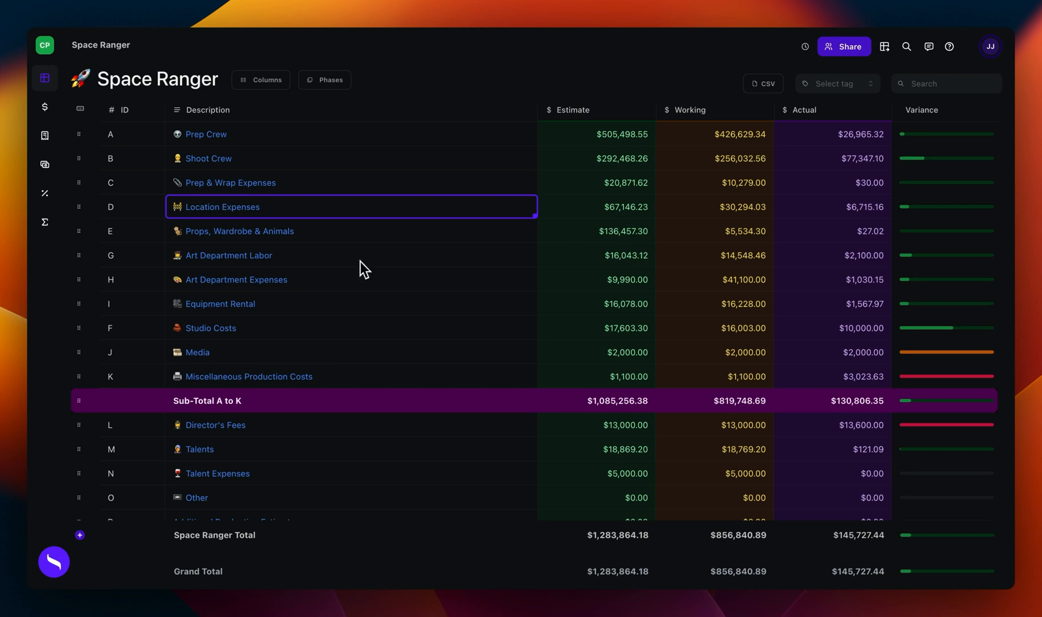
# Step: Move the selection down the Description column, then start and leave editing of the Props, Wardrobe & Animals description
pyautogui.press('Down')
pyautogui.press('Home')
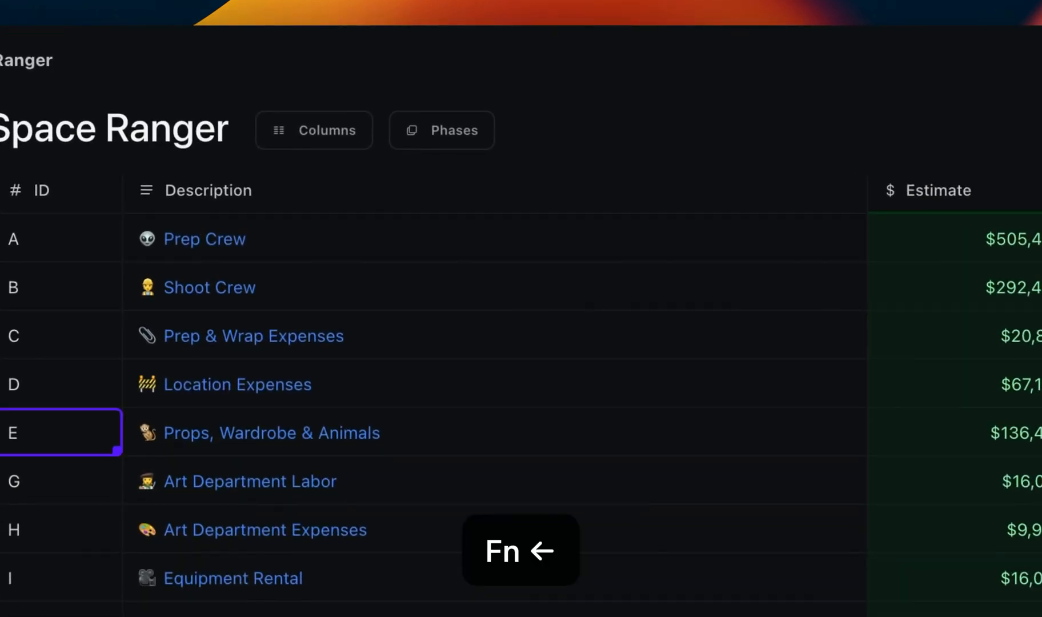
pyautogui.press('End')
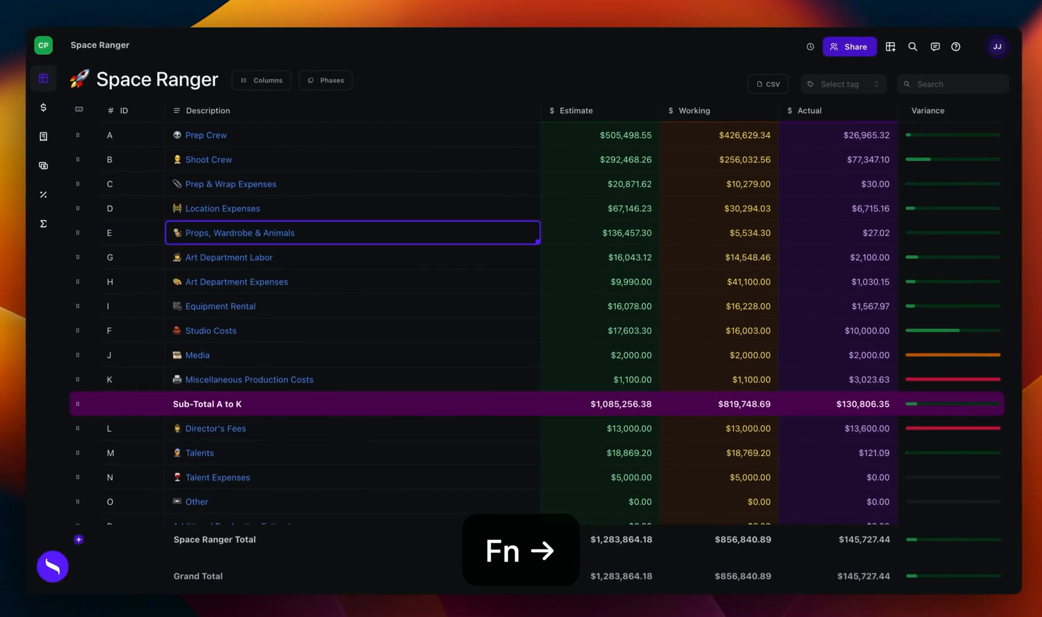
pyautogui.press('Return')
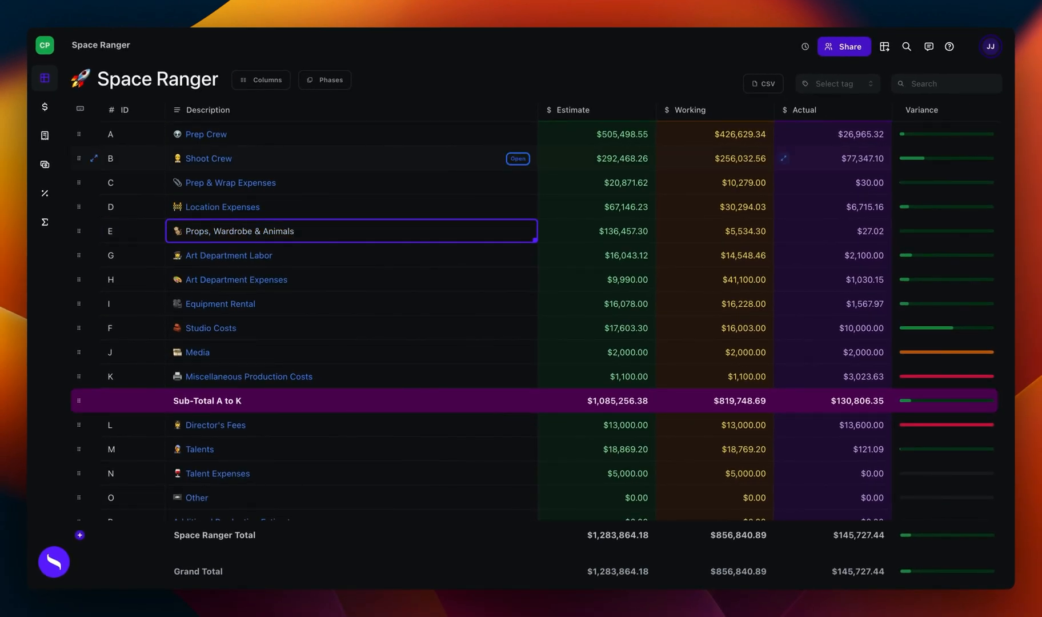
pyautogui.press('Return')
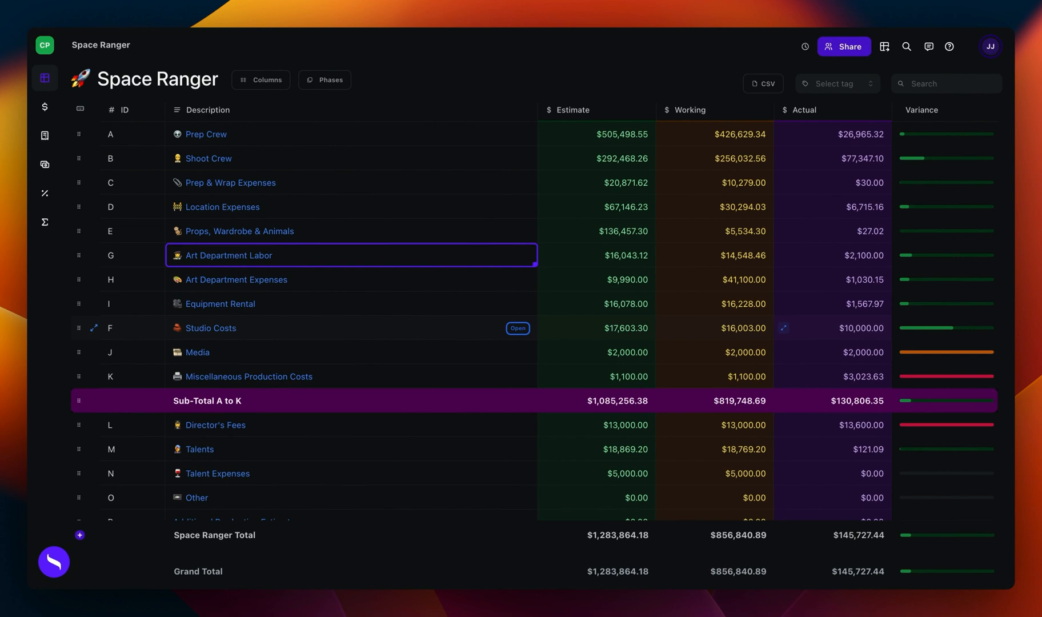
# Step: View the Prep Crew account and return to the Space Ranger top sheet
pyautogui.click(315, 174)
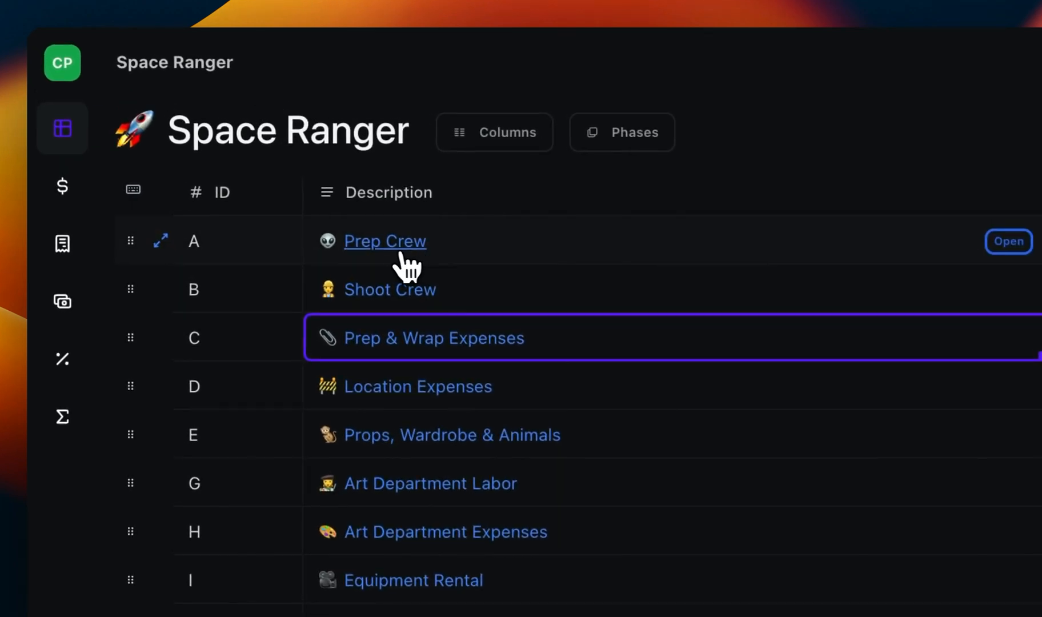
pyautogui.click(394, 252)
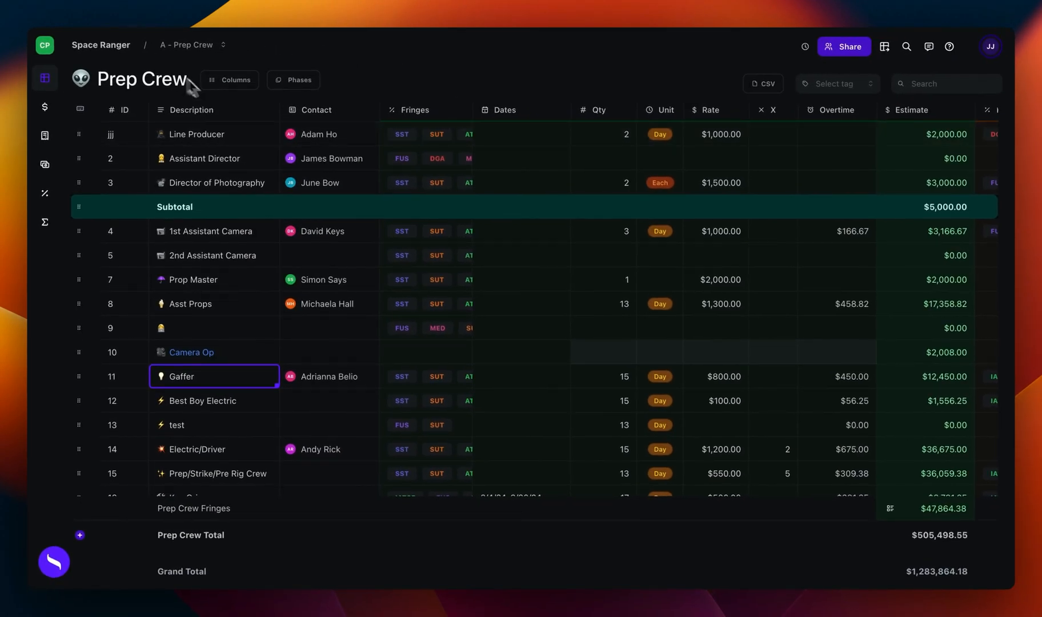
pyautogui.click(127, 50)
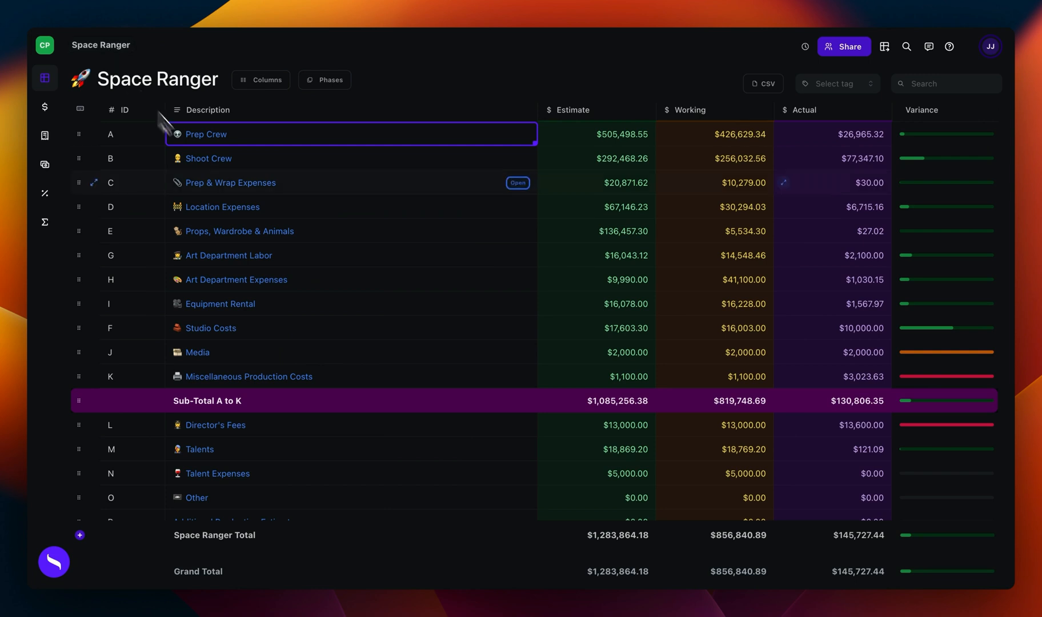
# Step: Move the cell selection through the ID, Description, Estimate and Working columns, finishing on the Prep Crew description
pyautogui.press('Down')
pyautogui.press('Down')
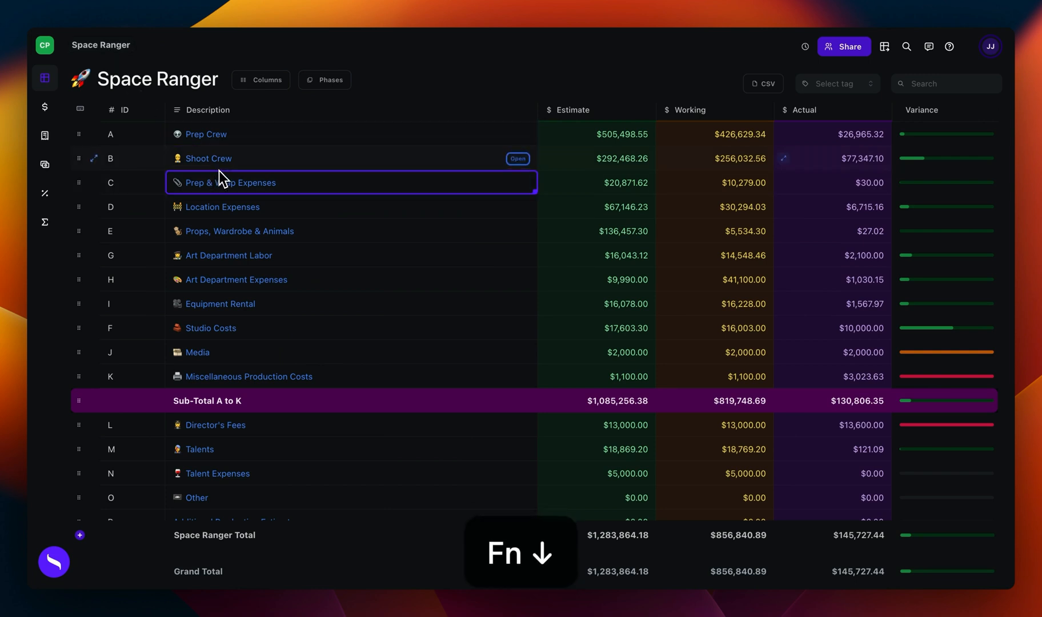
pyautogui.press('Up')
pyautogui.press('Up')
pyautogui.press('Left')
pyautogui.press('Right')
pyautogui.press('Right')
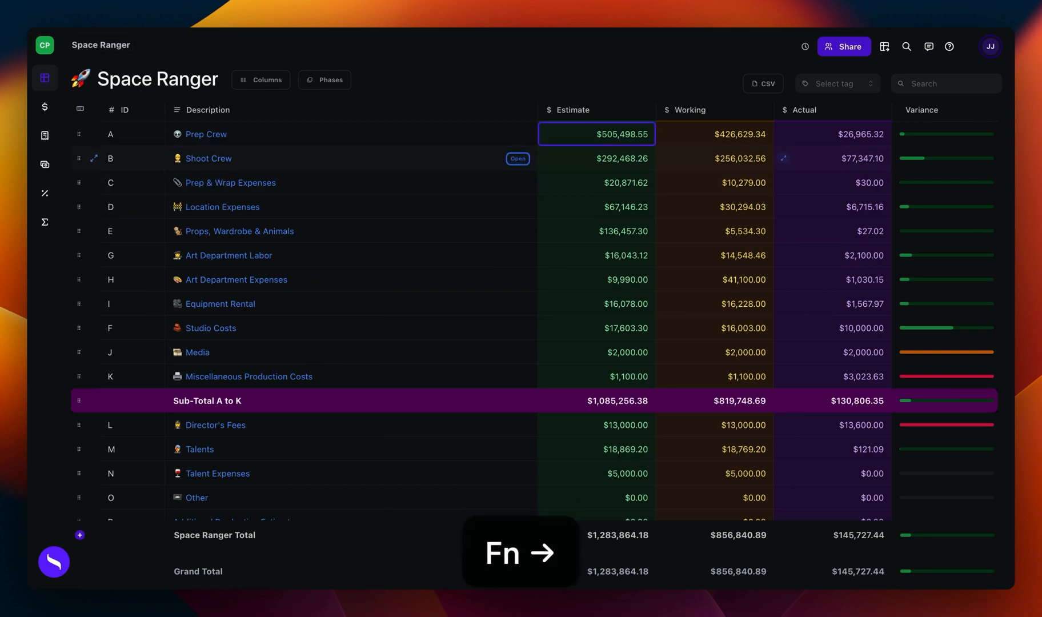
pyautogui.press('Right')
pyautogui.press('Down')
pyautogui.press('Down')
pyautogui.press('Down')
pyautogui.press('Down')
pyautogui.press('Left')
pyautogui.press('Left')
pyautogui.press('Left')
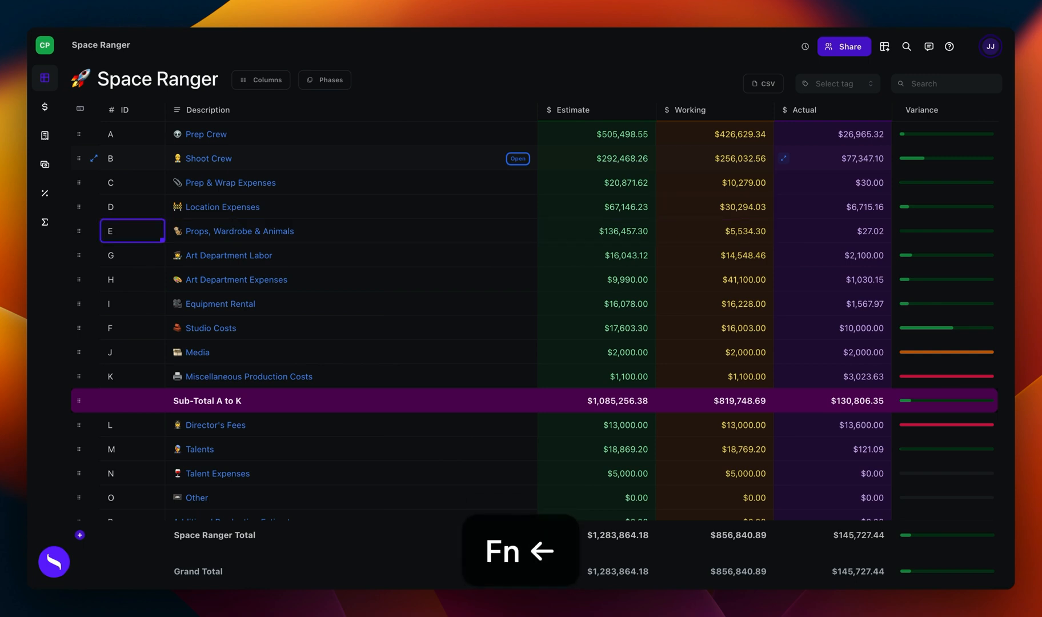
pyautogui.press('Up')
pyautogui.press('Up')
pyautogui.press('Up')
pyautogui.press('Right')
pyautogui.press('Up')
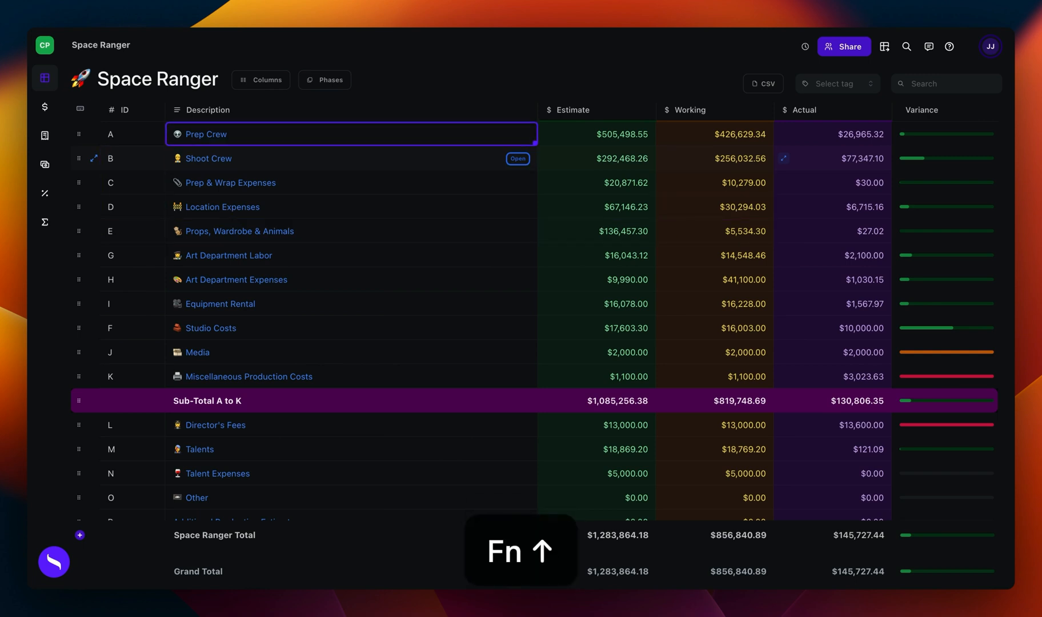
# Step: Open the Prep Crew account, move between it and Shoot Crew, and return to the top sheet
pyautogui.press('super+Page_Down')
pyautogui.press('super+End')
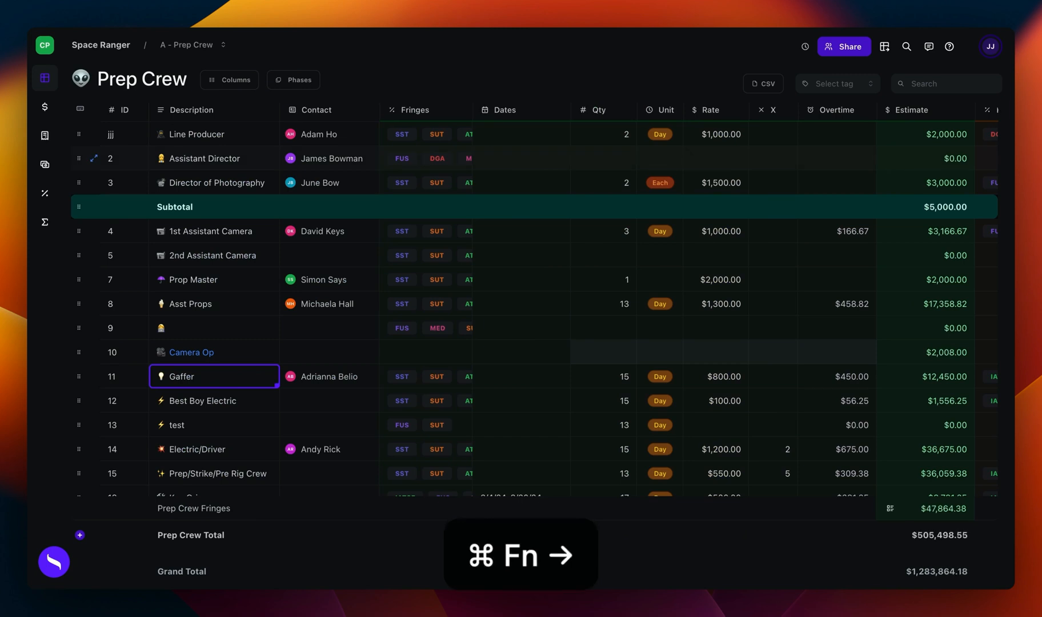
pyautogui.press('super+End')
pyautogui.press('super+Home')
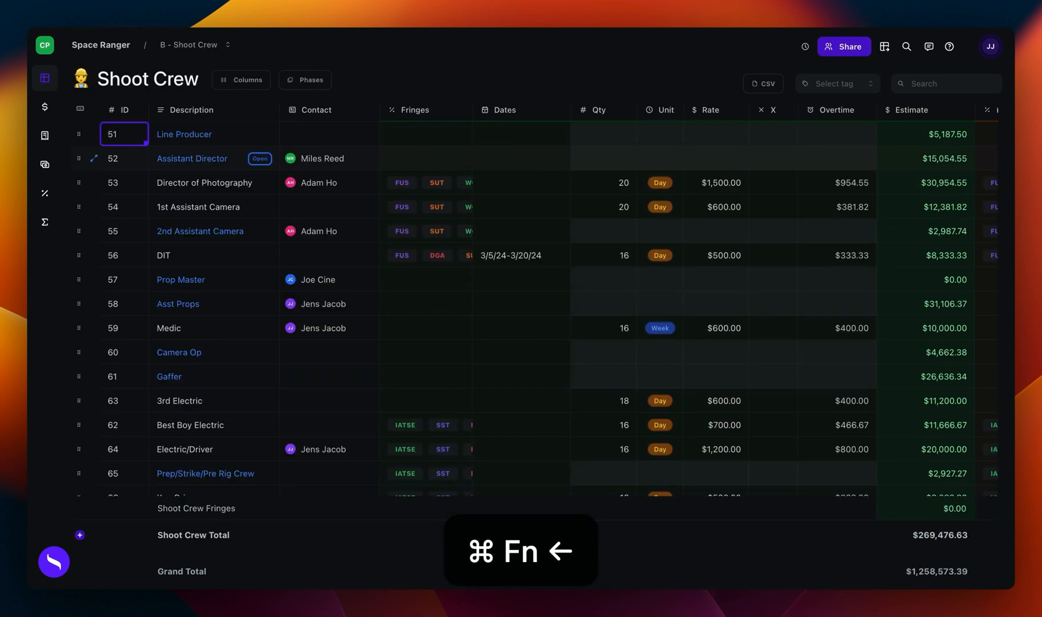
pyautogui.press('super+Left')
pyautogui.press('super+Up')
# Step: Select Shoot Crew, open its account, and go back up to the top sheet
pyautogui.press('Down')
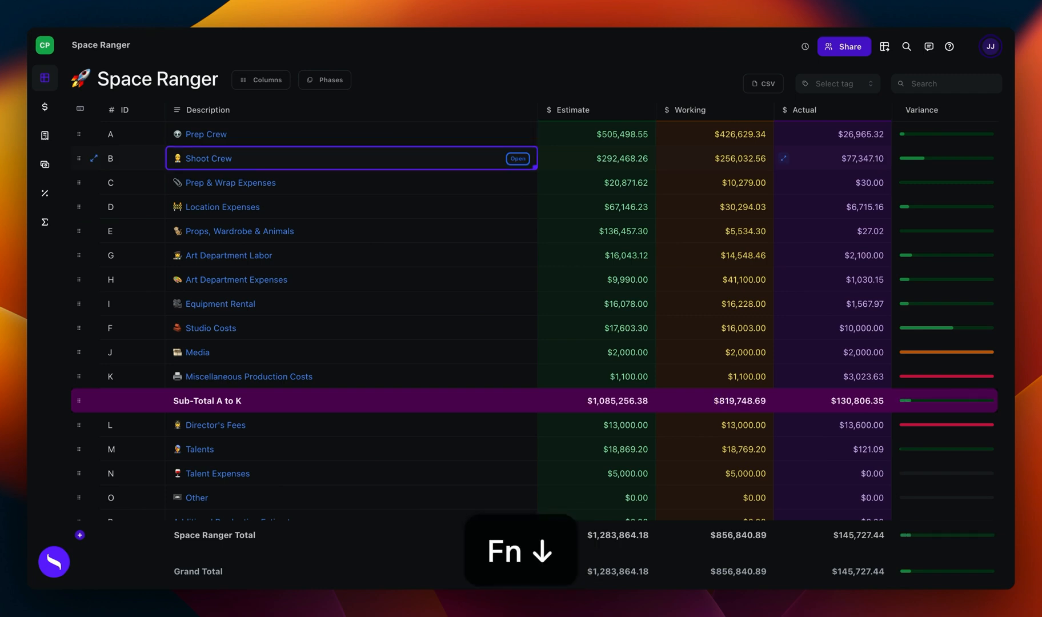
pyautogui.press('super+Page_Down')
pyautogui.press('super+Page_Up')
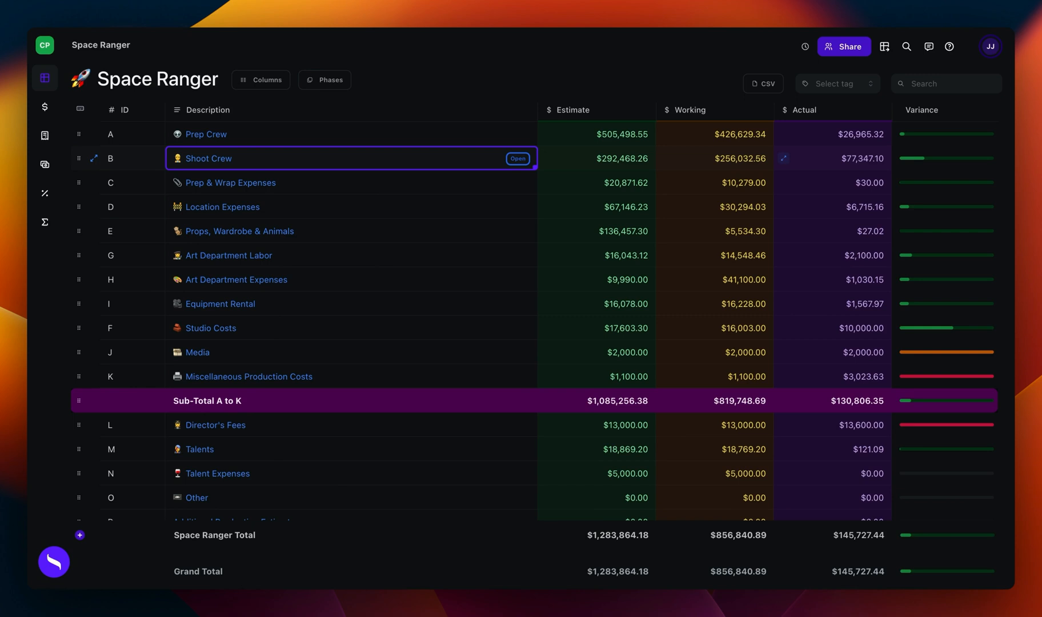
# Step: Search the budget for "meal" and go to the Meals for Crew & Talent account
pyautogui.press('super+k')
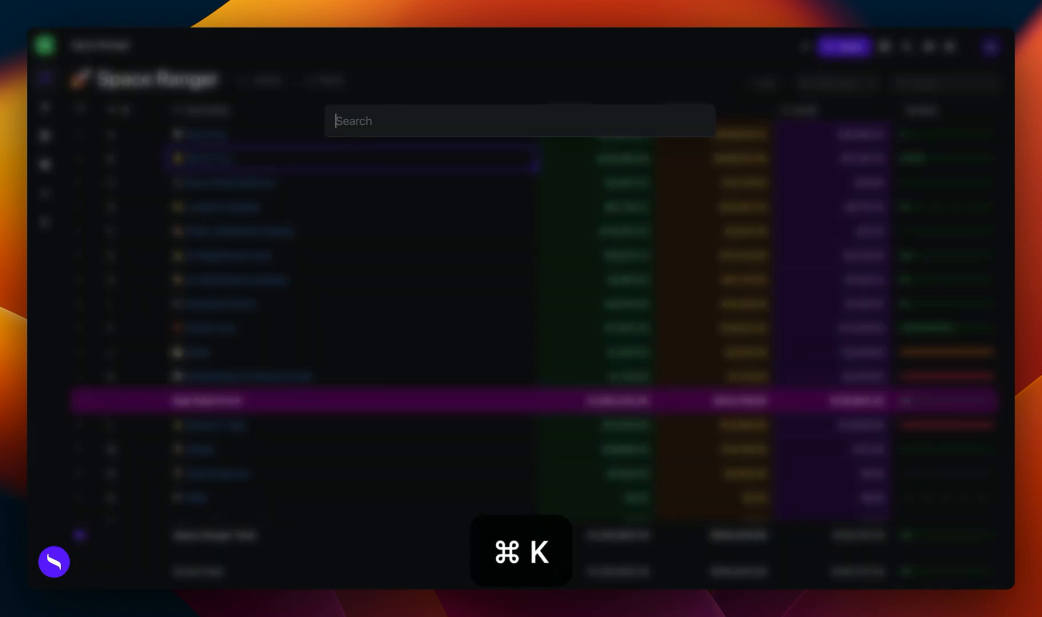
pyautogui.write('meal')
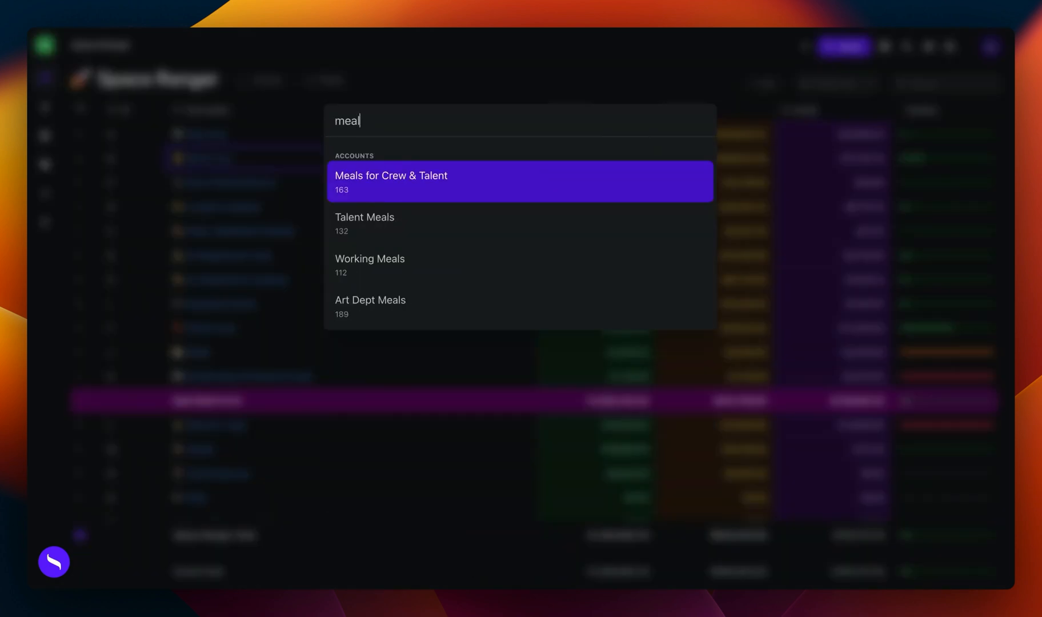
pyautogui.press('Return')
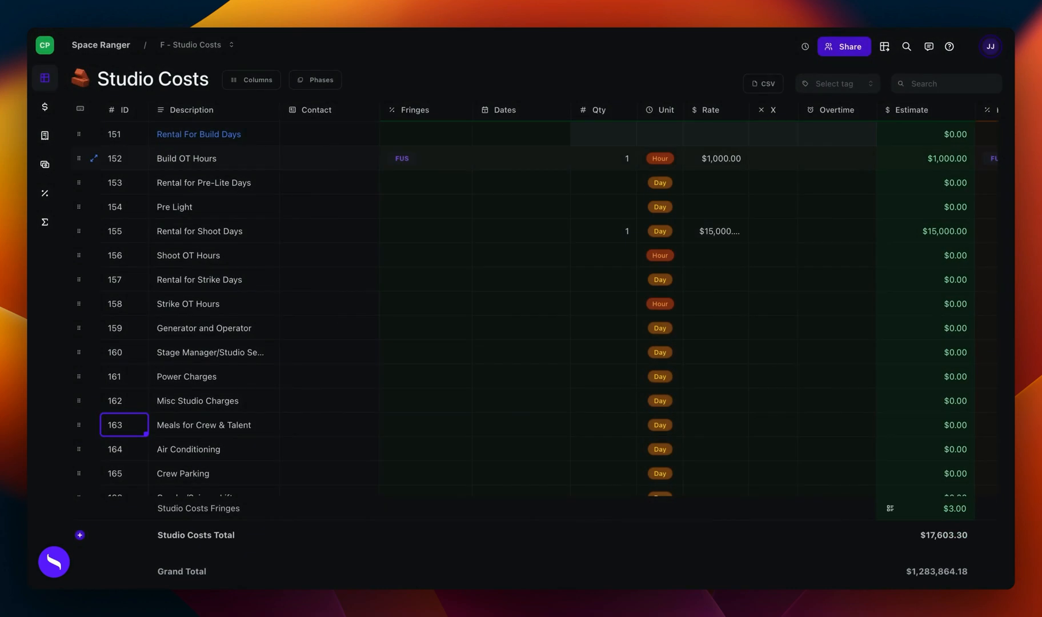
# Step: Search the budget for "prod" and go to the Production Trucking account
pyautogui.press('super+k')
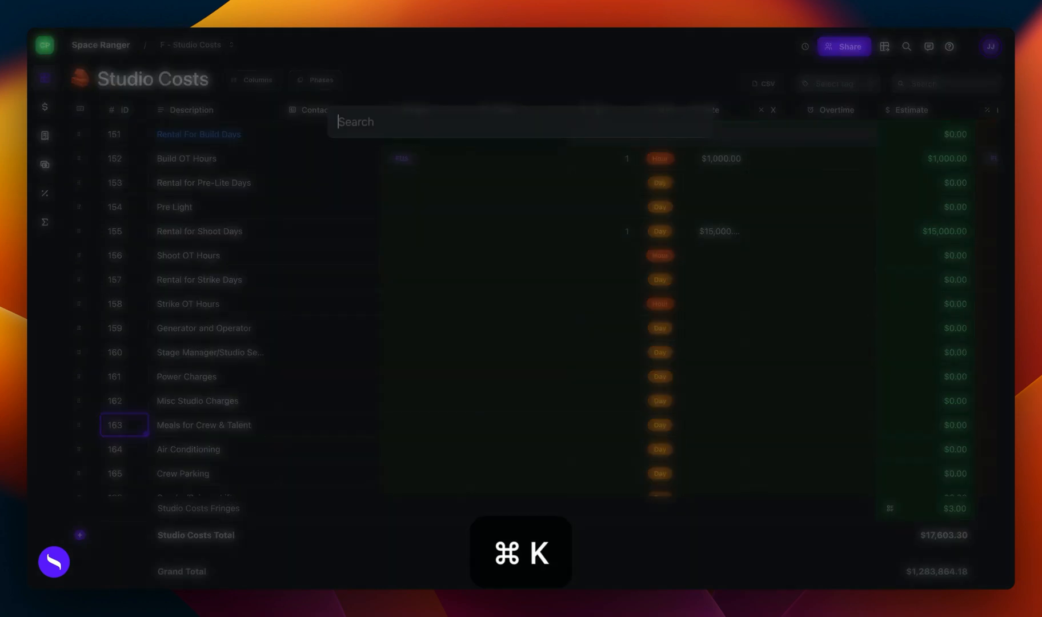
pyautogui.write('prod')
pyautogui.press('Return')
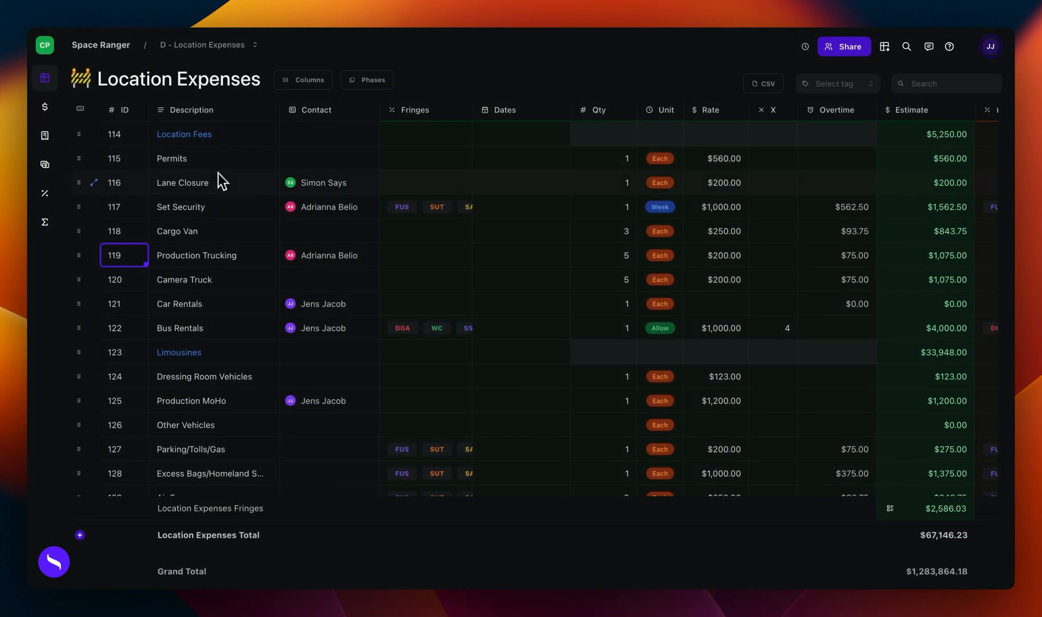
# Step: Return to the Space Ranger top sheet, open Prep Crew, and select the Line Producer description
pyautogui.click(111, 51)
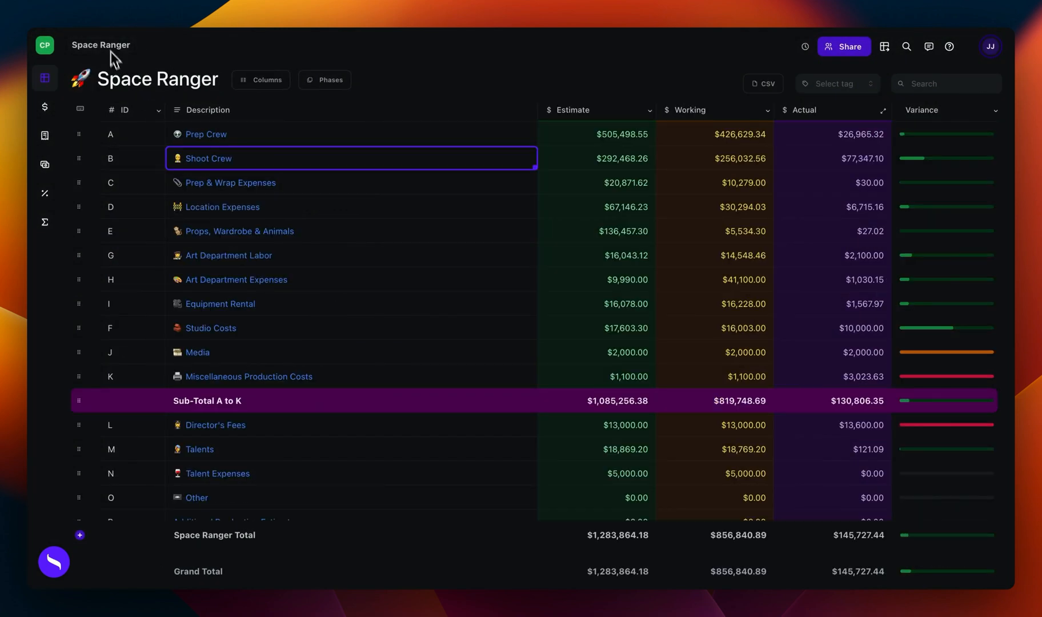
pyautogui.click(201, 135)
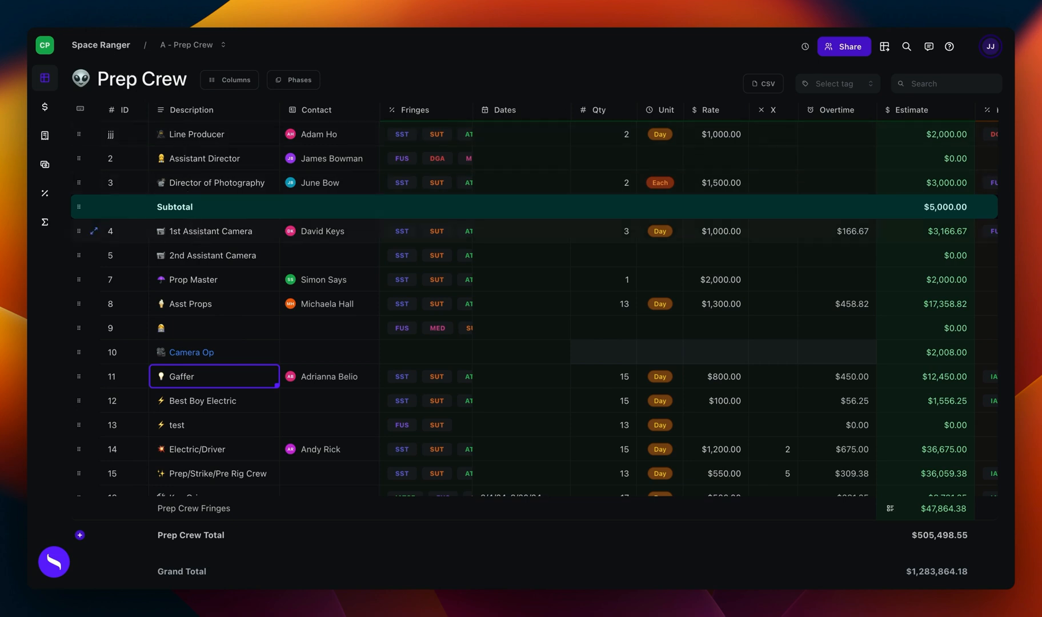
pyautogui.click(211, 140)
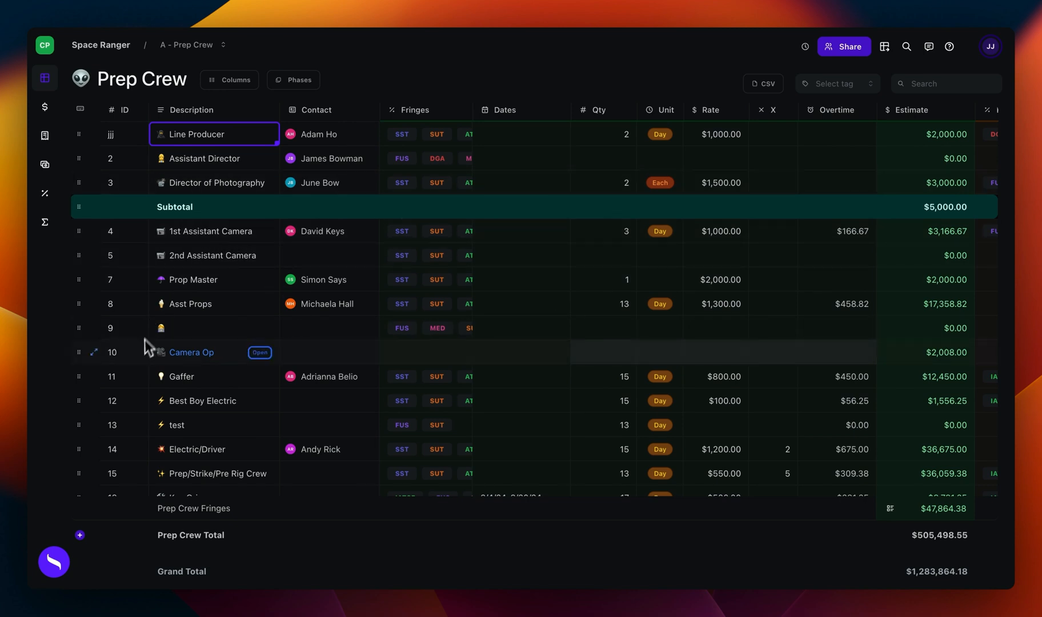
# Step: Set the ID of the Line Producer row to 1
pyautogui.click(120, 143)
pyautogui.write('1')
pyautogui.press('Return')
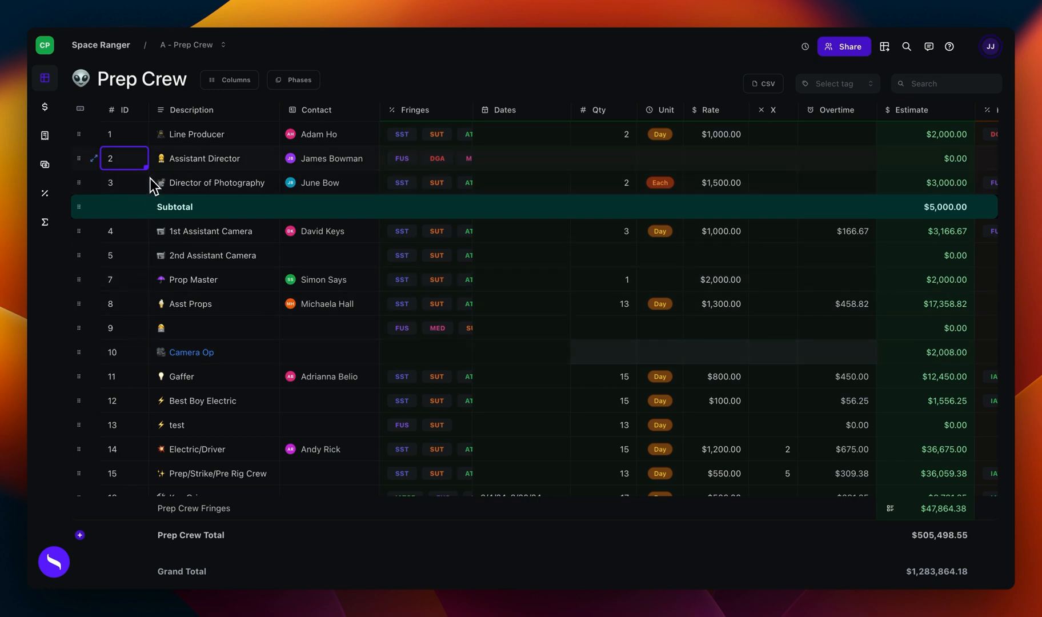
pyautogui.click(136, 142)
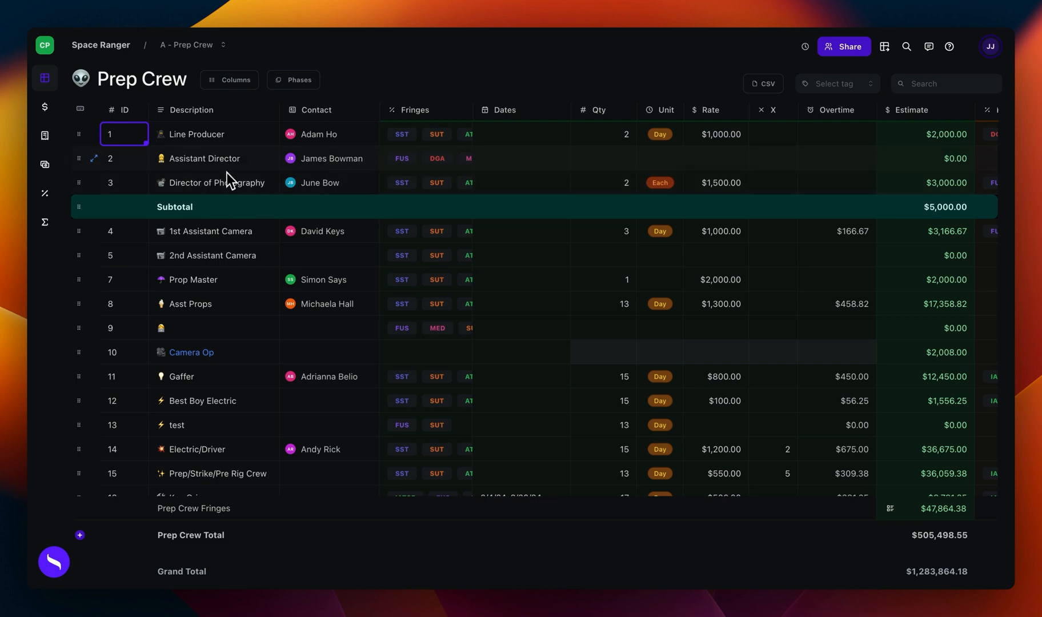
# Step: Try editing and selecting description cells between Line Producer and Director of Photography, then reselect Line Producer
pyautogui.click(226, 140)
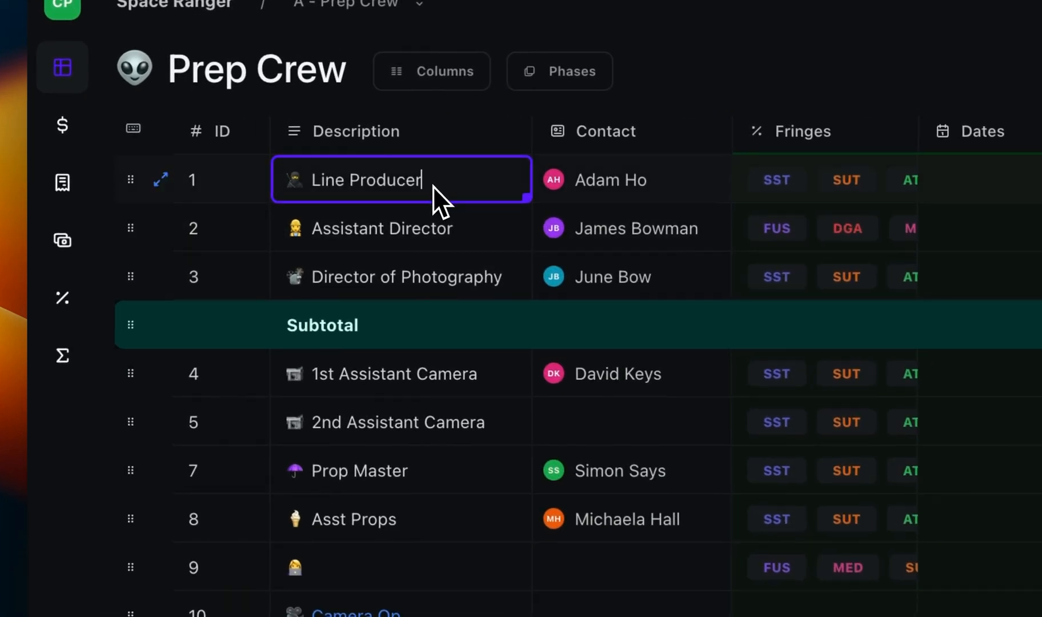
pyautogui.doubleClick(426, 178)
pyautogui.click(438, 226)
pyautogui.click(414, 192)
pyautogui.doubleClick(417, 185)
pyautogui.click(446, 260)
pyautogui.moveTo(417, 200); pyautogui.dragTo(381, 303)
pyautogui.click(400, 272)
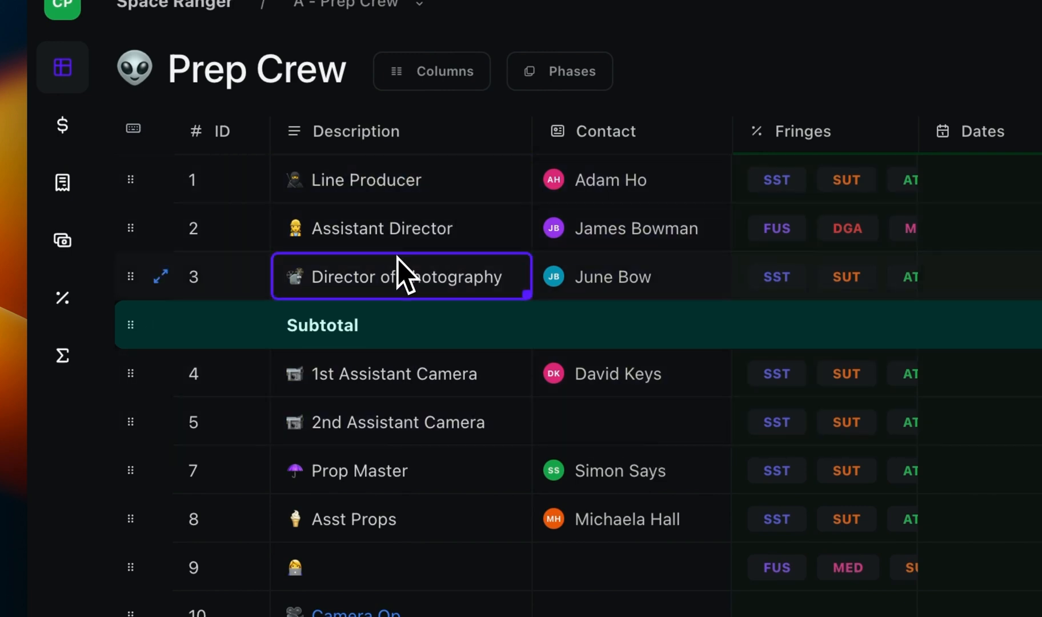
pyautogui.press('Up')
pyautogui.press('Up')
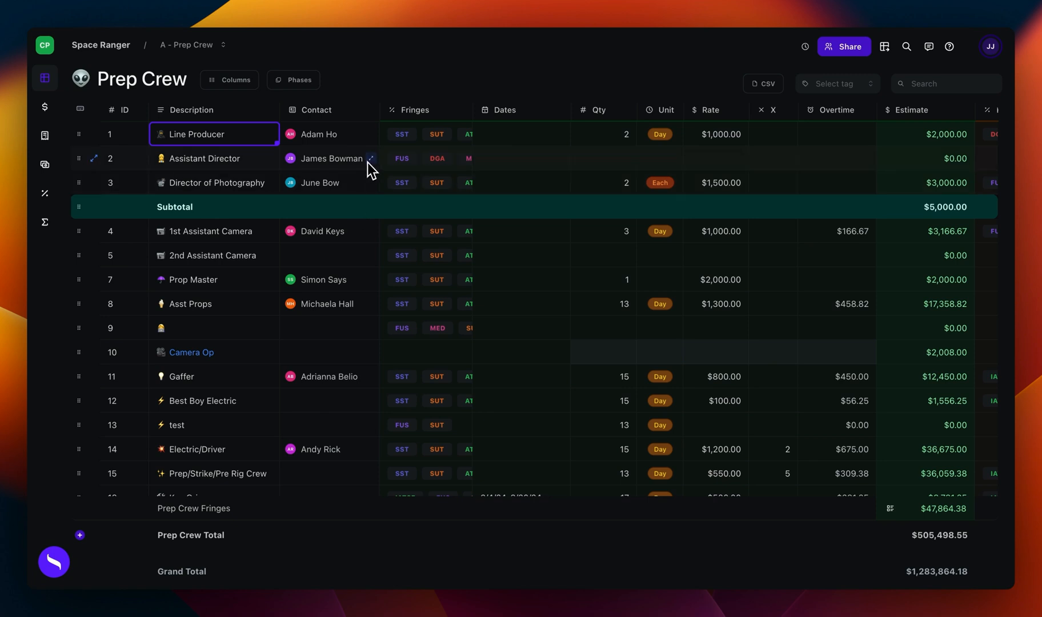
# Step: Open the contact details for the Assistant Director and view the contact type options
pyautogui.click(342, 162)
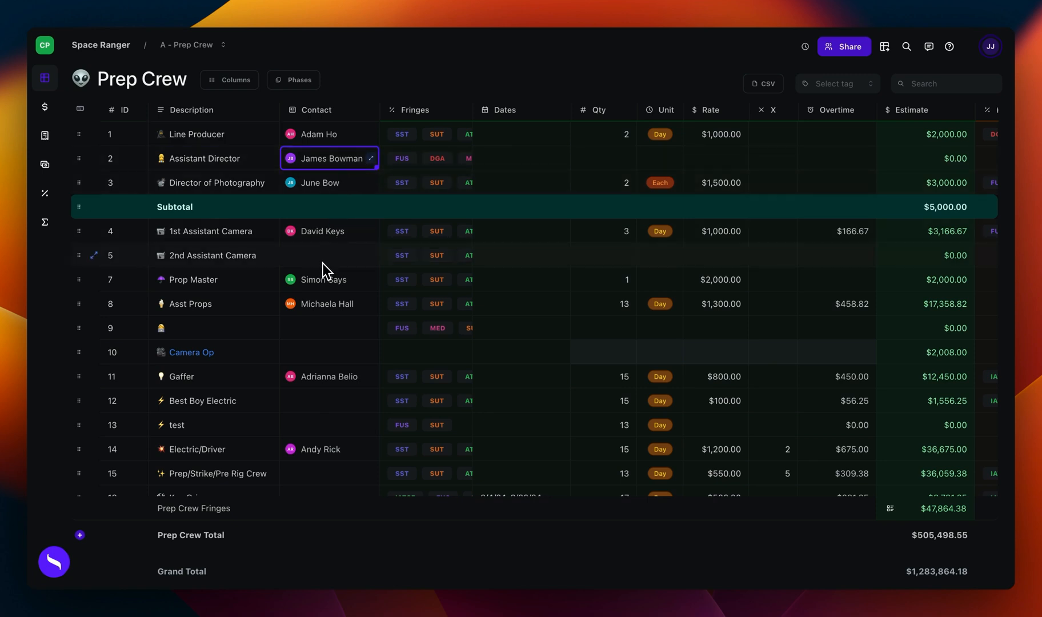
pyautogui.click(372, 162)
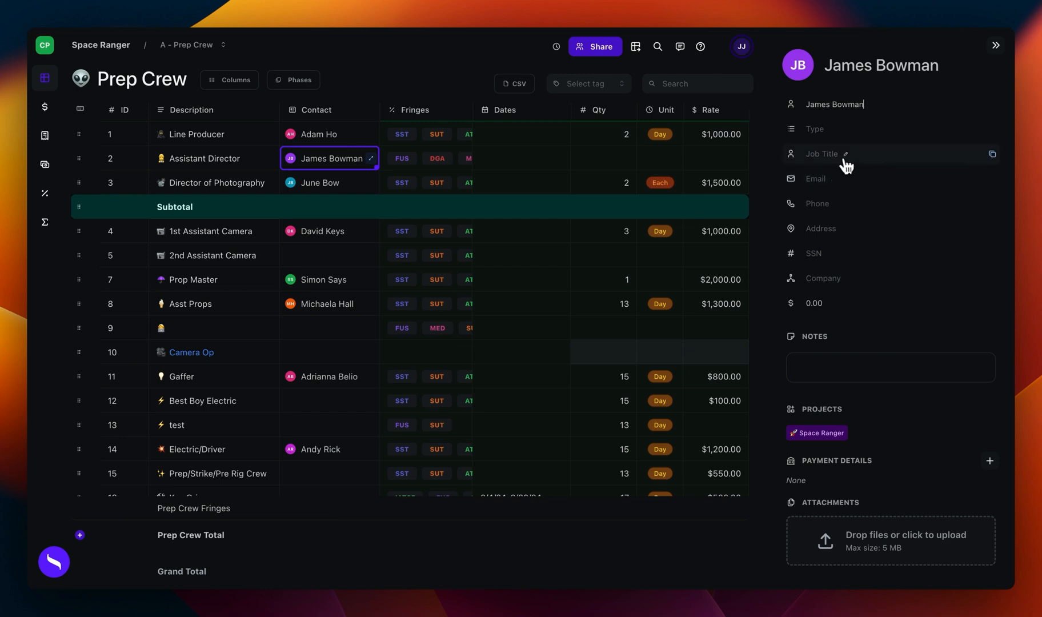
pyautogui.click(836, 141)
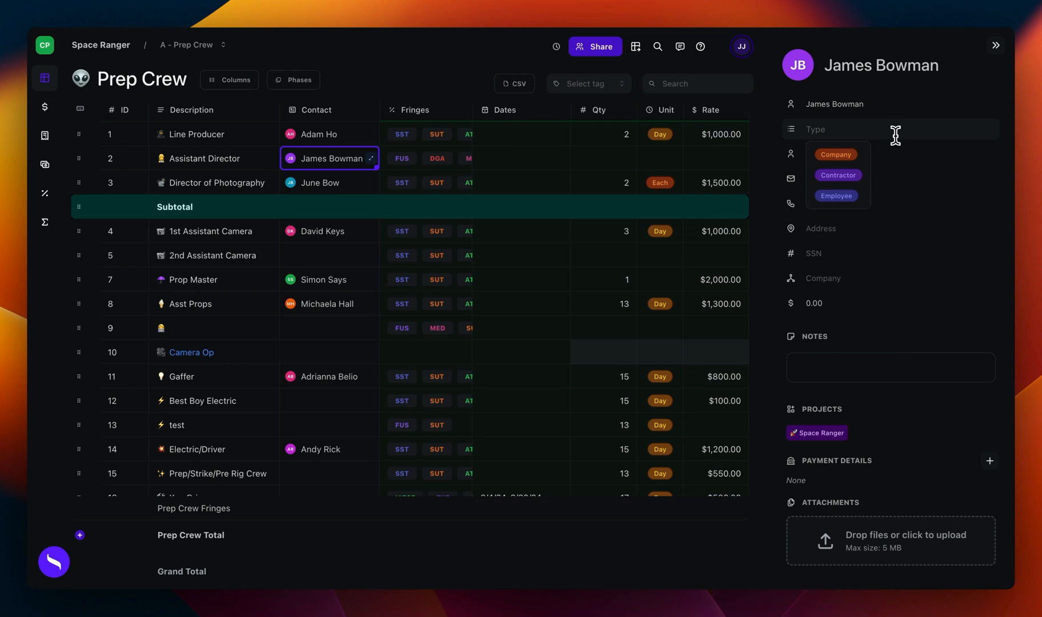
pyautogui.click(893, 154)
# Step: Fill in the Assistant Director contact's e-mail and phone number, and close the contact details
pyautogui.click(885, 178)
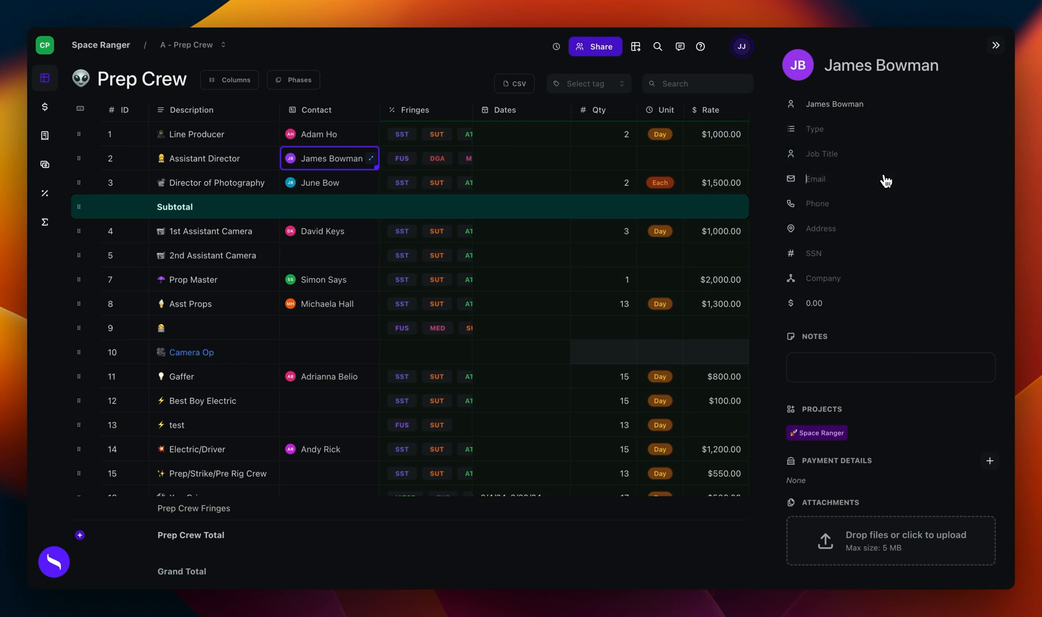
pyautogui.press('Tab')
pyautogui.press('Tab')
pyautogui.click(996, 45)
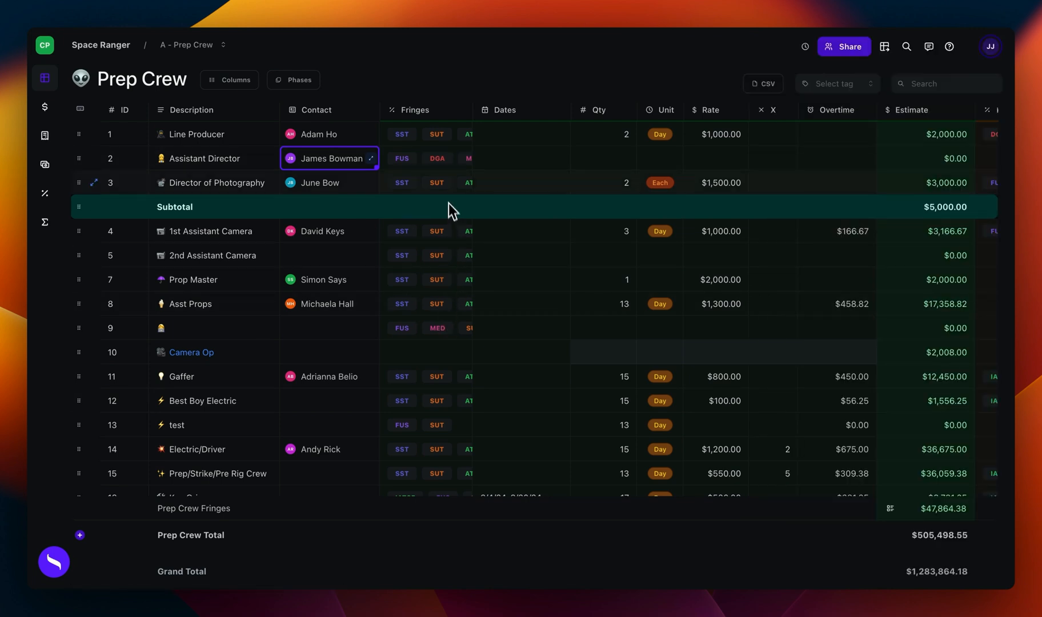
# Step: View the fringes assigned to the Assistant Director and open the project's Fringes list at Federal Unemployment Supplemental
pyautogui.click(440, 165)
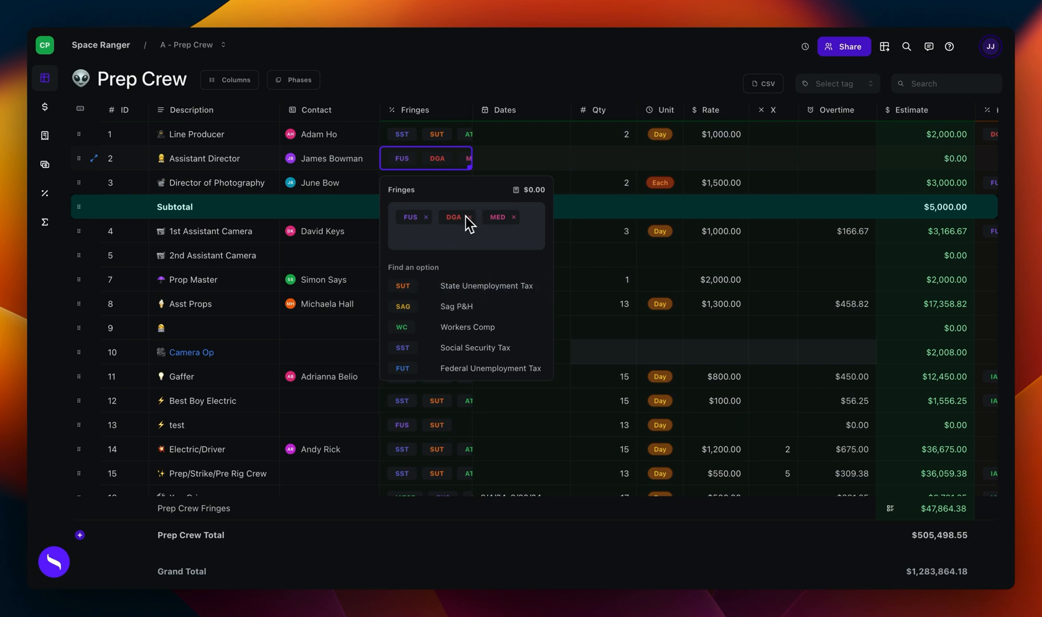
pyautogui.click(464, 111)
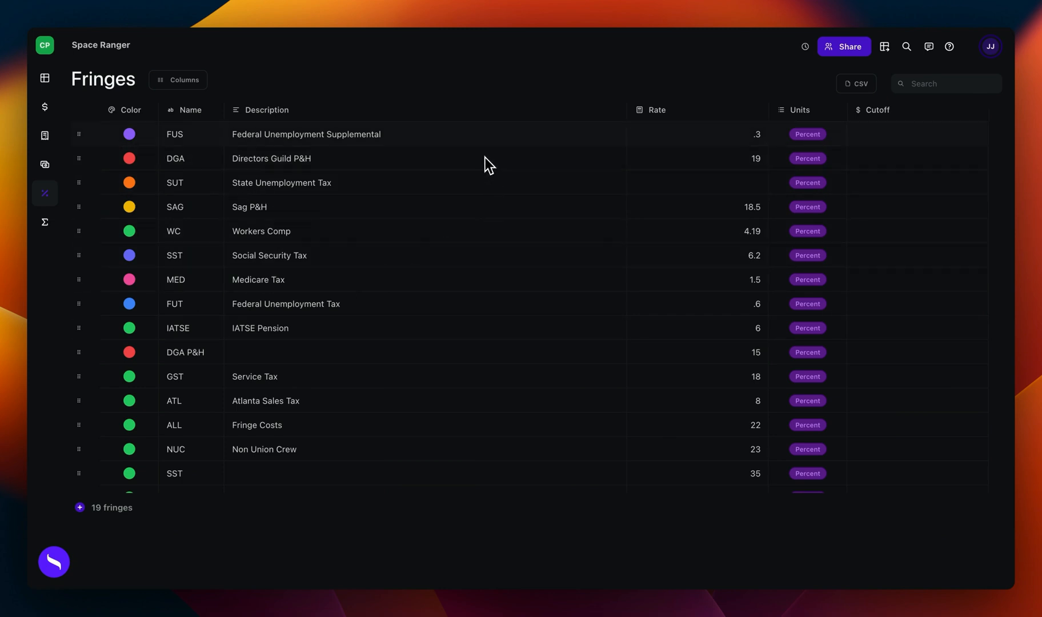
pyautogui.click(500, 141)
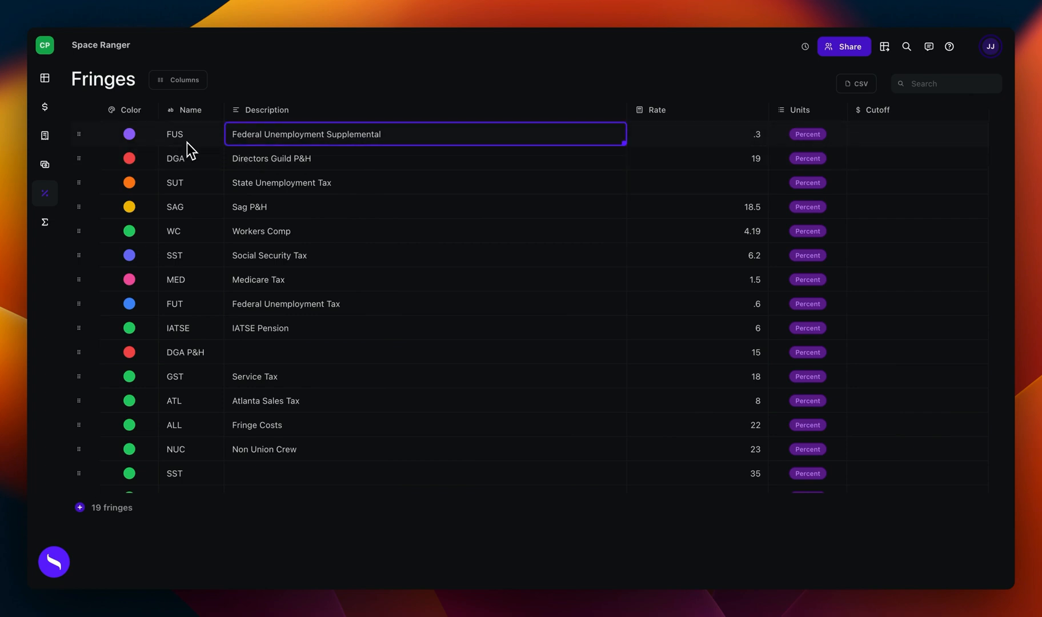
# Step: Look over the FUS fringe's color options, name, description and rate, and the DGA fringe's rate
pyautogui.click(131, 138)
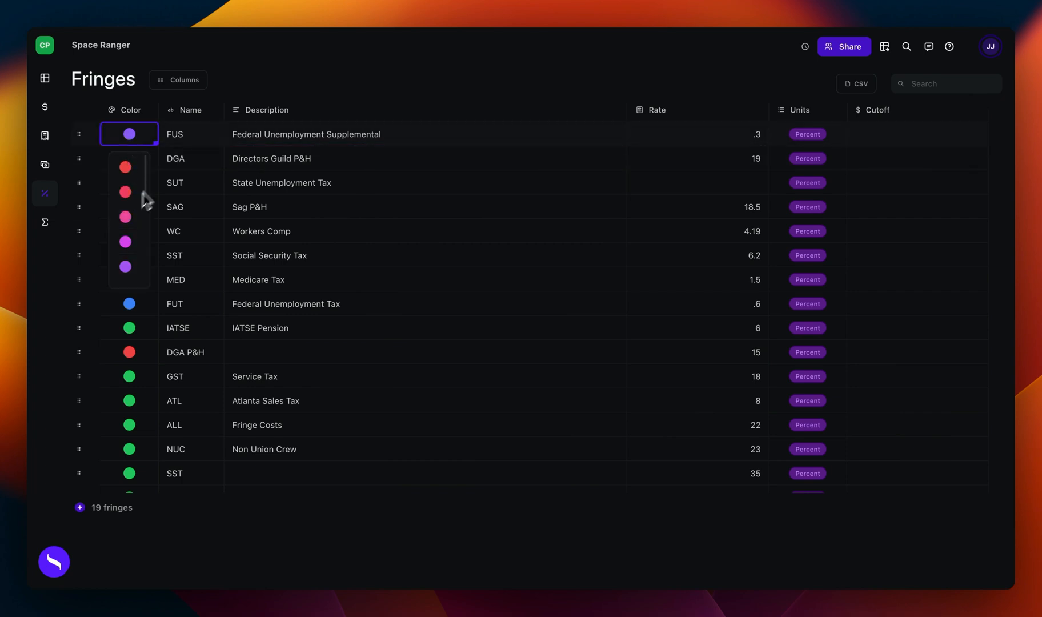
pyautogui.click(192, 136)
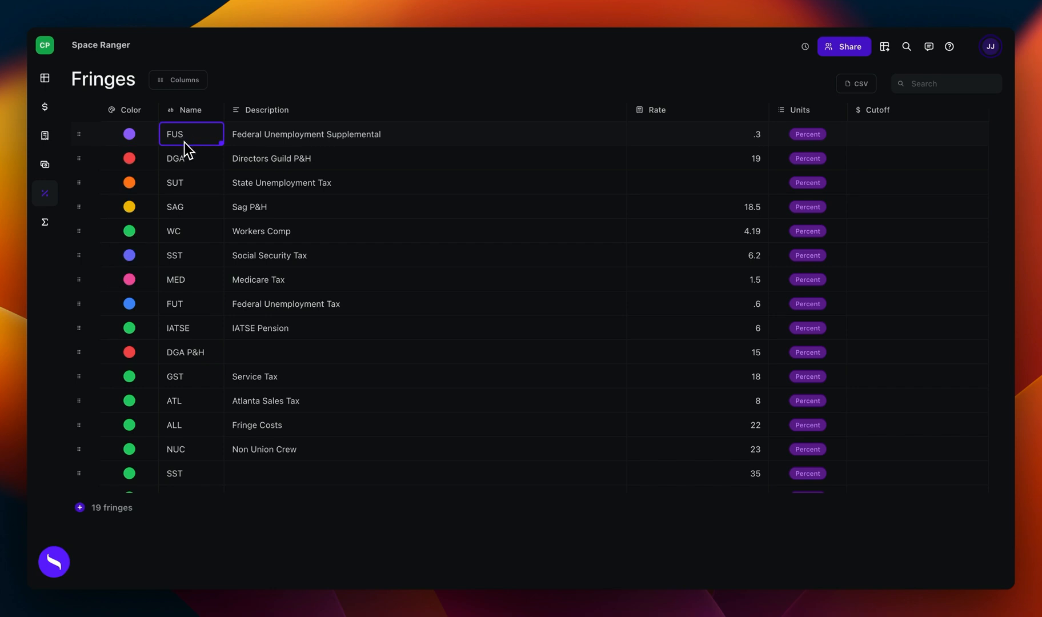
pyautogui.click(306, 140)
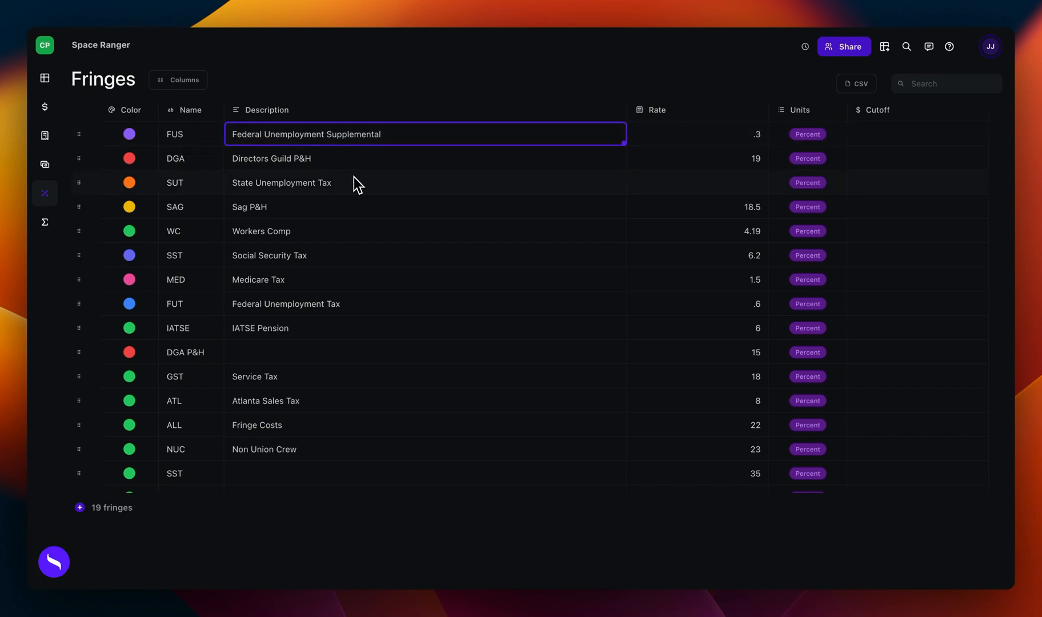
pyautogui.click(698, 139)
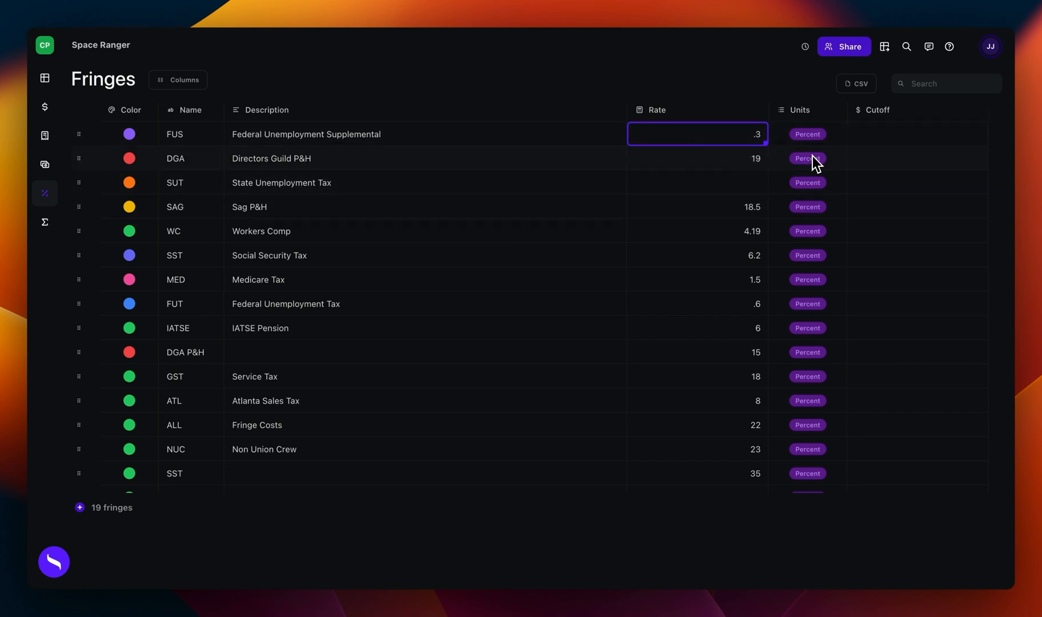
pyautogui.click(754, 166)
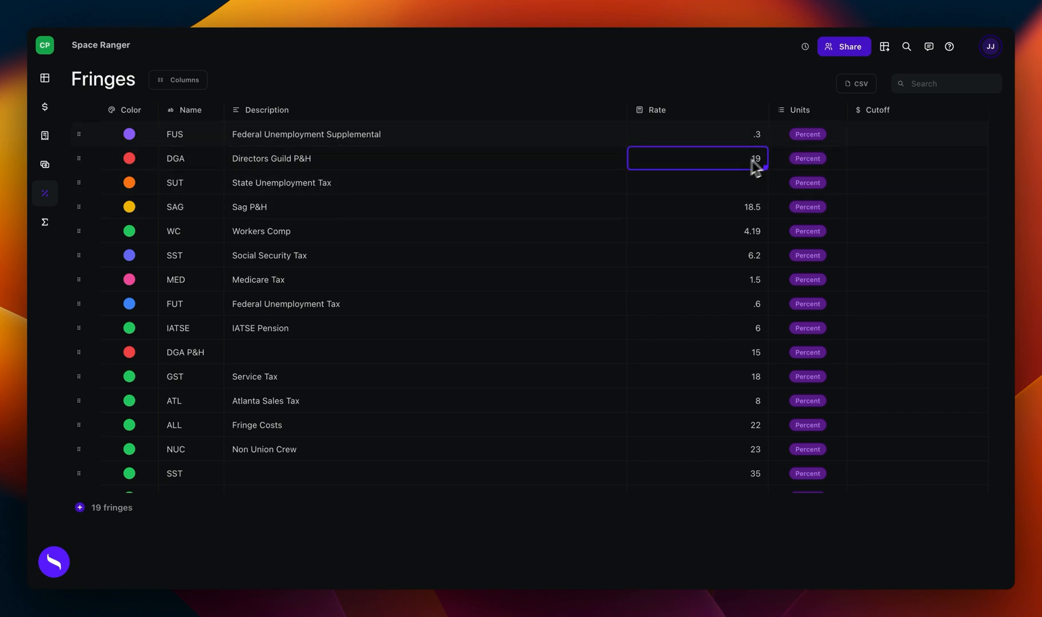
# Step: View the units options for the FUS fringe and check its cutoff field
pyautogui.click(823, 140)
pyautogui.click(822, 137)
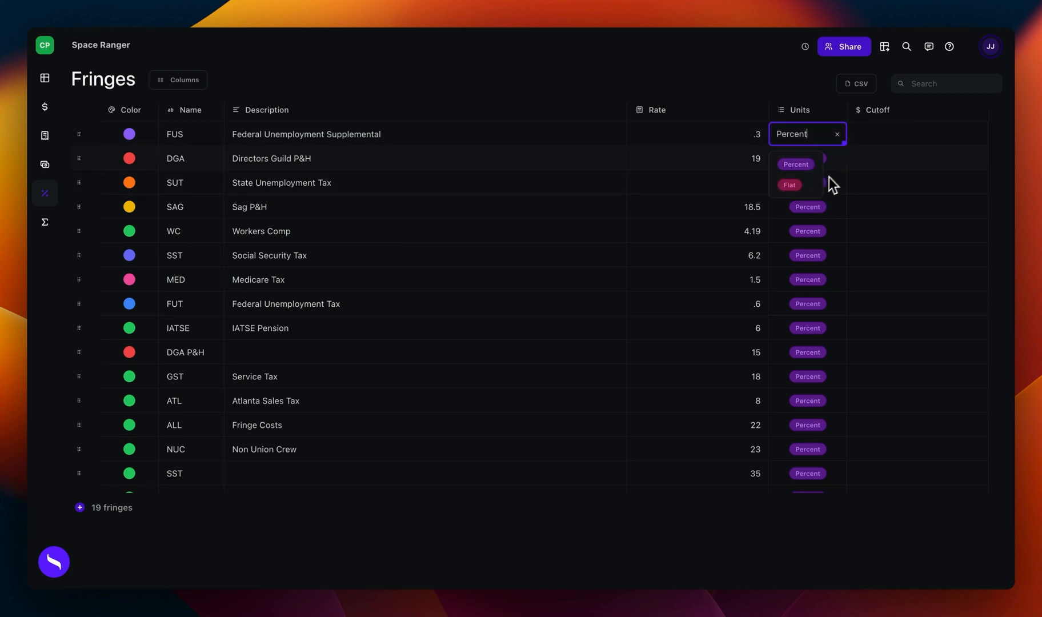
pyautogui.click(840, 158)
pyautogui.click(884, 137)
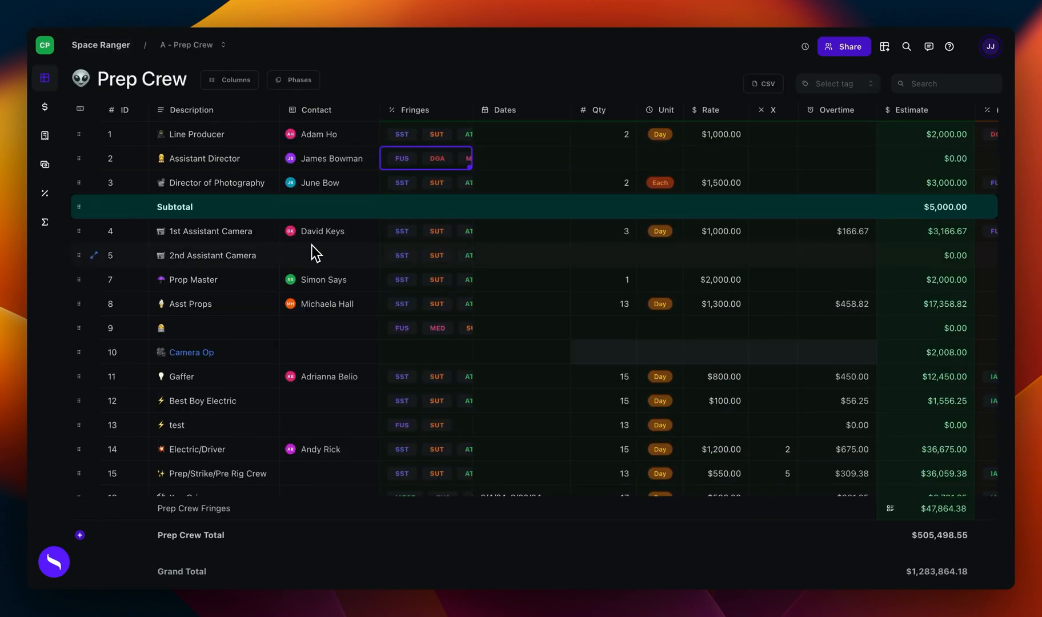
# Step: In the Prep Crew account, find the IATSE Pension fringe and add it to the Assistant Director
pyautogui.click(409, 158)
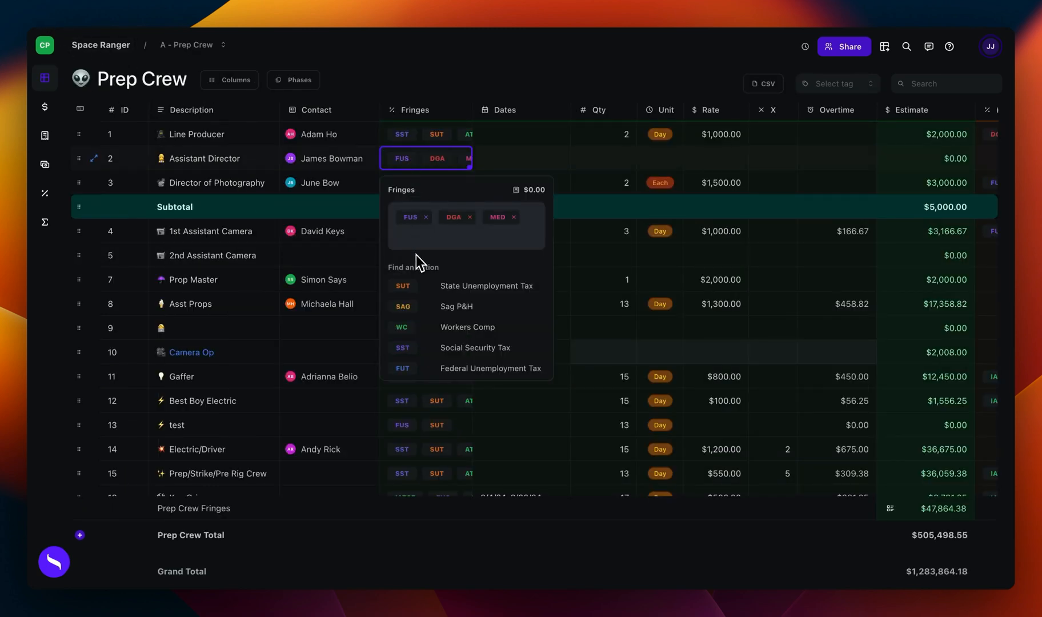
pyautogui.write('Ia')
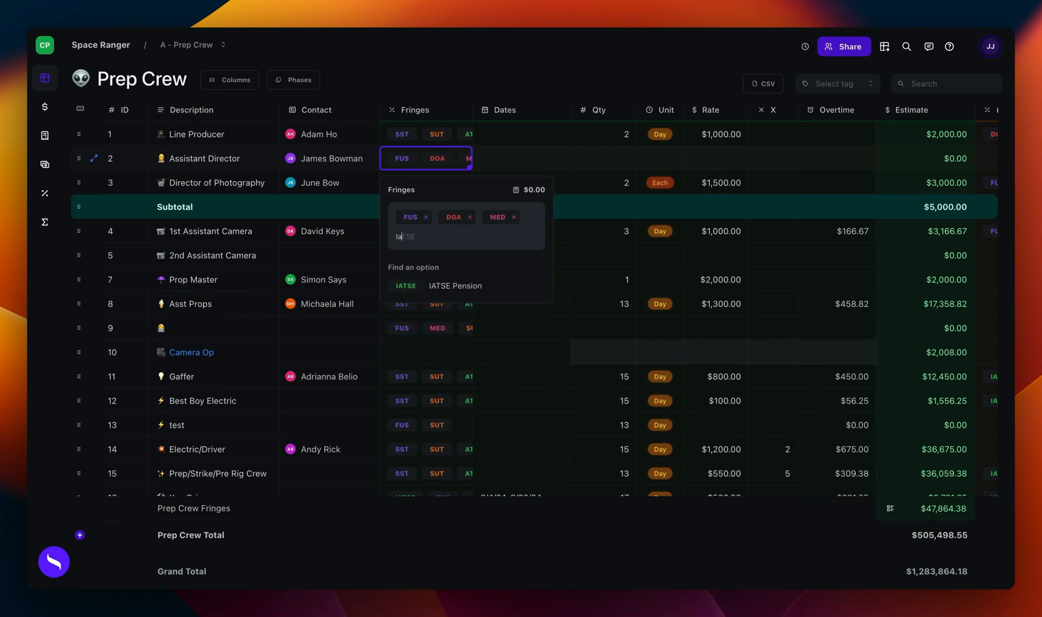
pyautogui.click(455, 292)
# Step: View the Prep Crew budget's phases and close the list at the 2nd Assistant Camera's dates
pyautogui.hscroll(1, 614, 254)
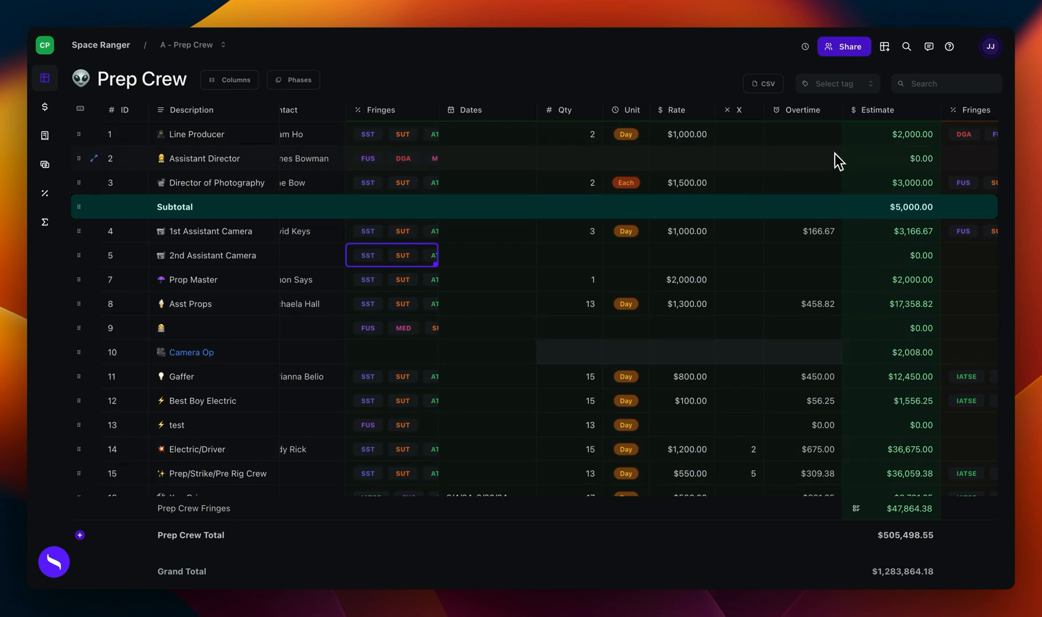
pyautogui.click(312, 83)
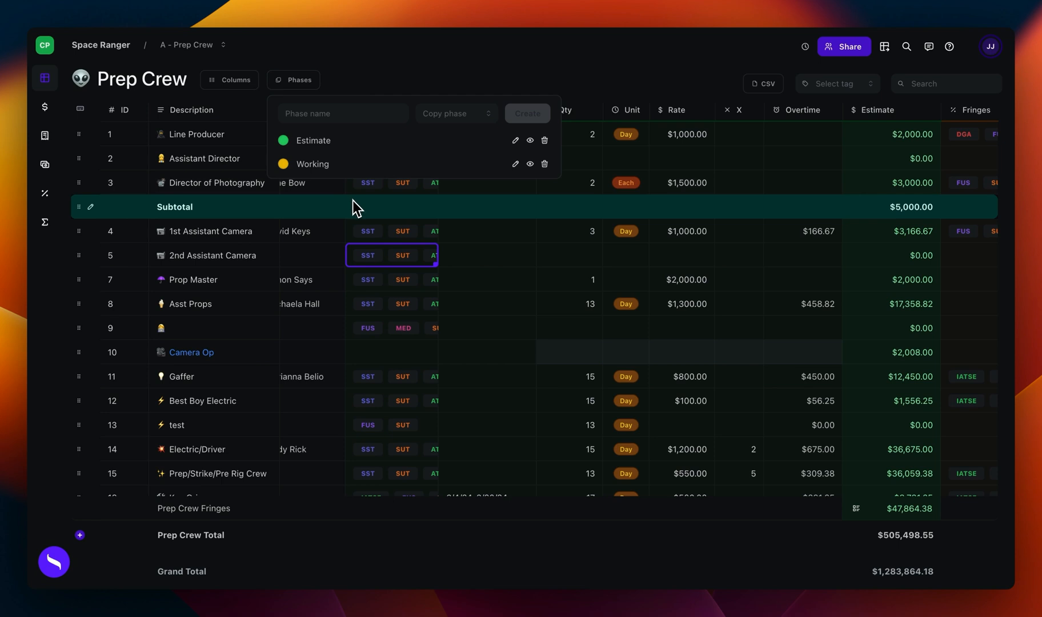
pyautogui.click(495, 259)
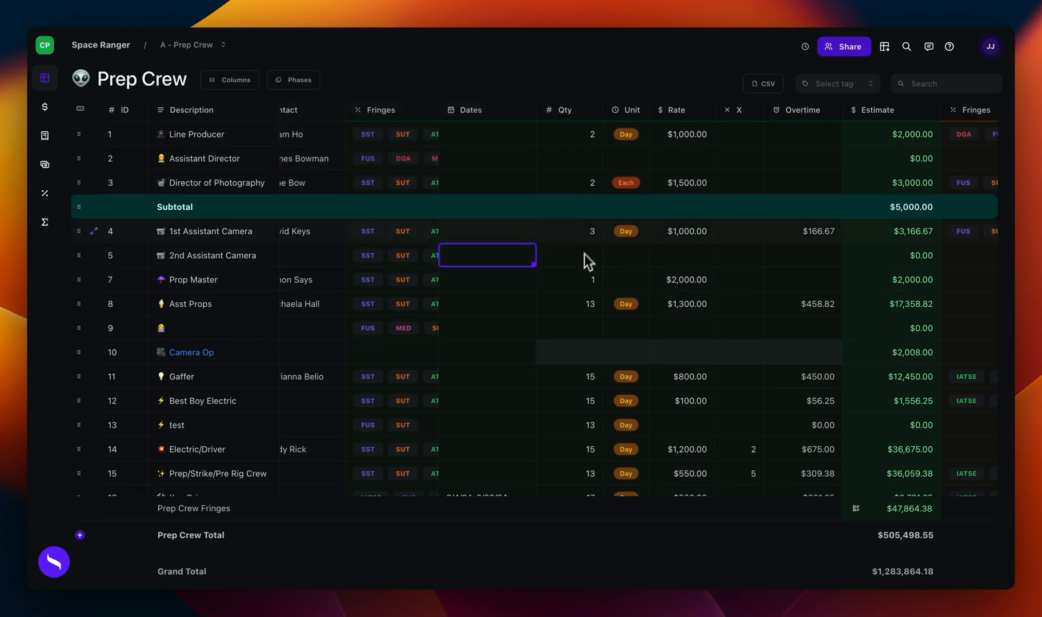
# Step: Set the 1st Assistant Camera's quantity to 2 and its rate to $200
pyautogui.moveTo(585, 234); pyautogui.dragTo(783, 300)
pyautogui.click(592, 233)
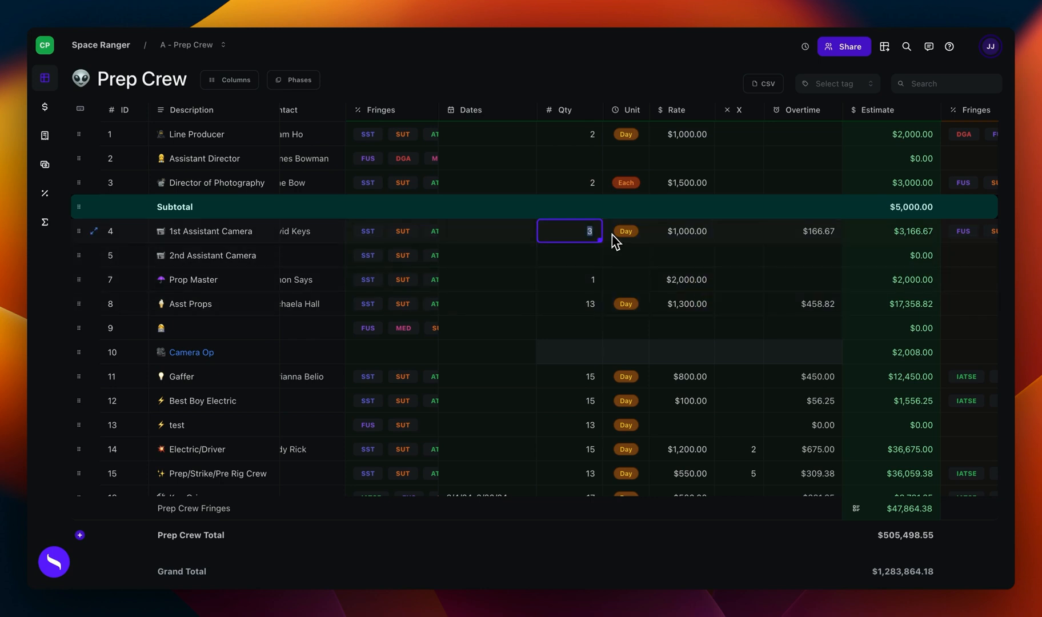
pyautogui.write('2')
pyautogui.click(689, 235)
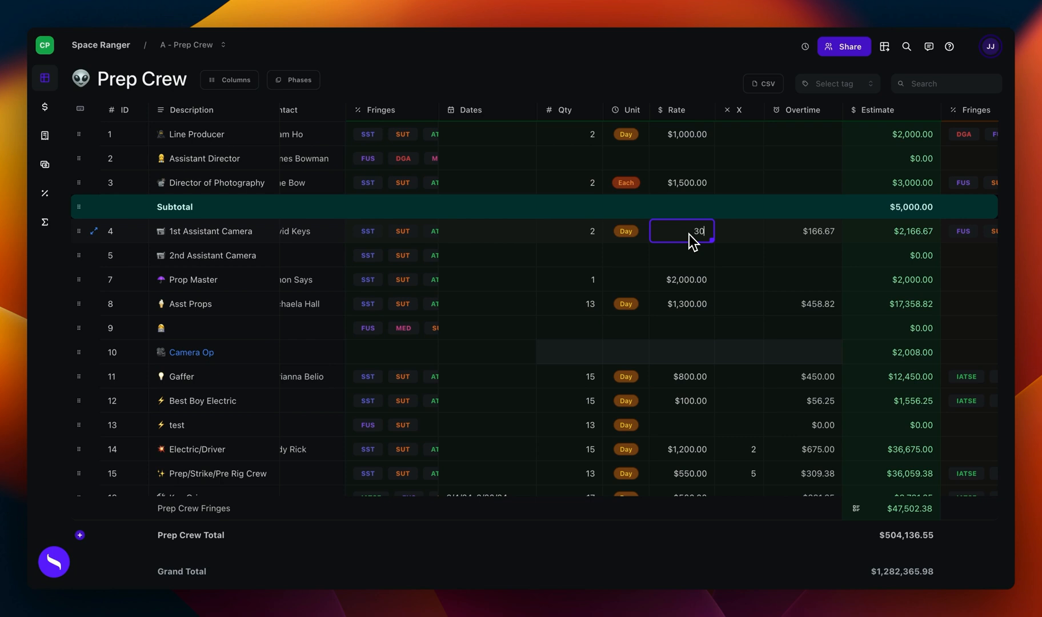
pyautogui.write('200')
pyautogui.click(686, 263)
pyautogui.click(688, 241)
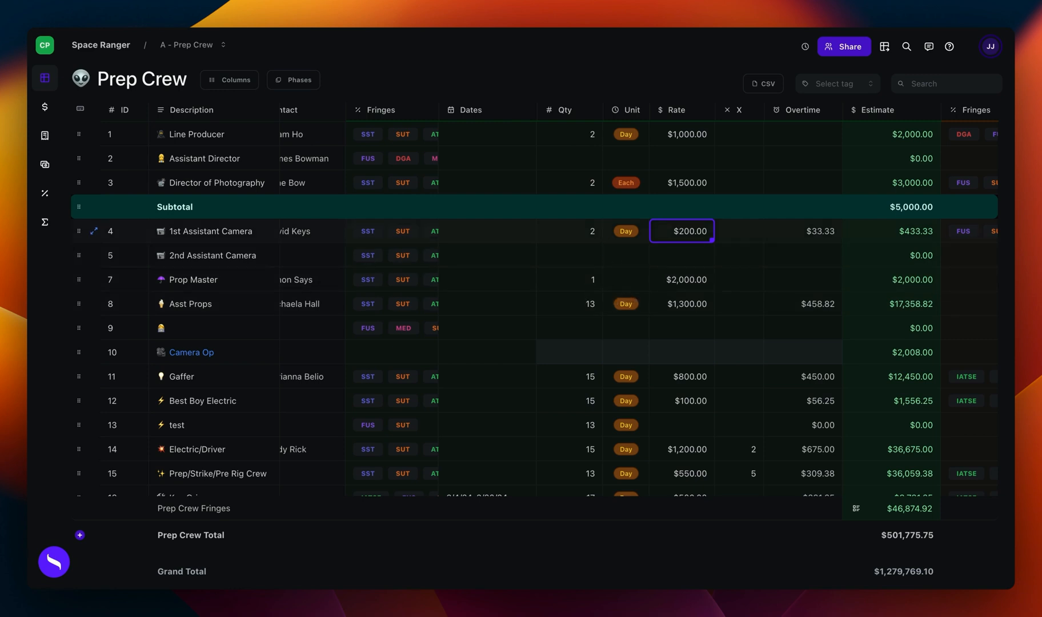
# Step: Set the 1st Assistant Camera's rate to $500
pyautogui.click(738, 237)
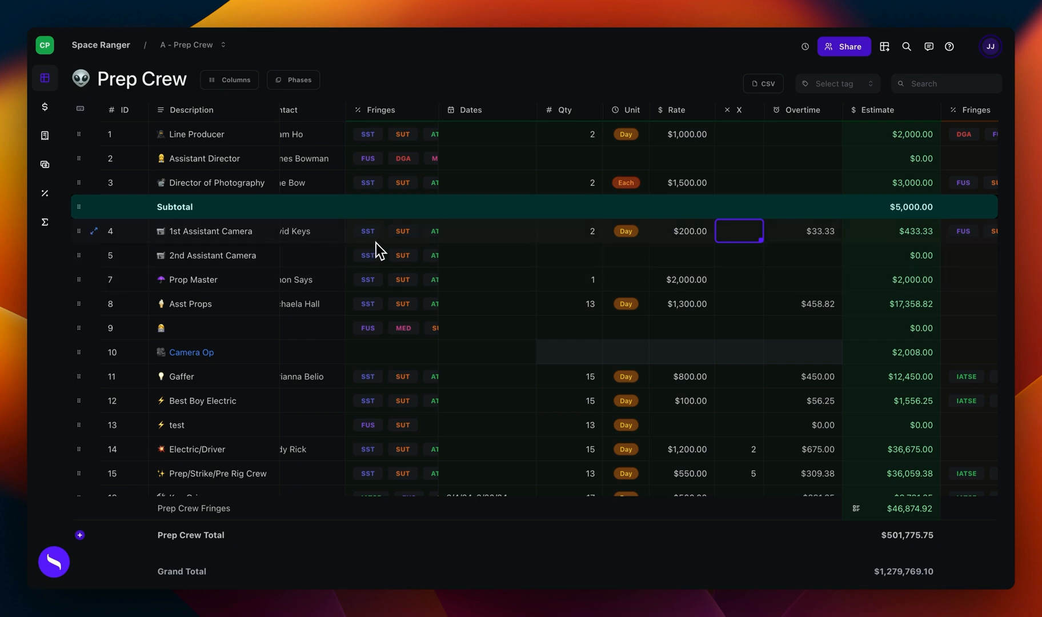
pyautogui.click(682, 233)
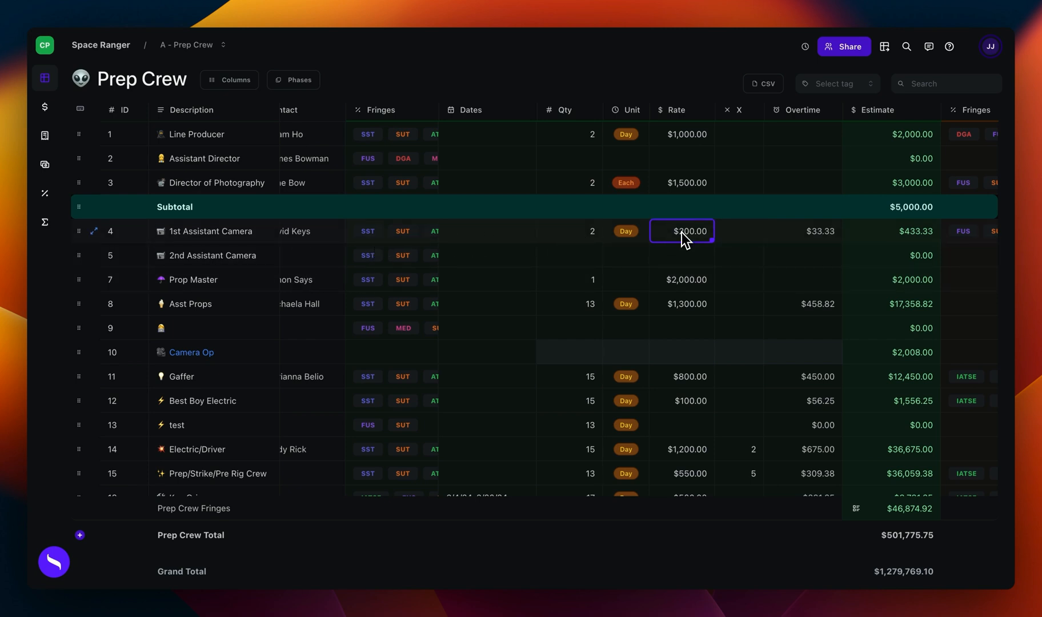
pyautogui.write('500')
pyautogui.press('Return')
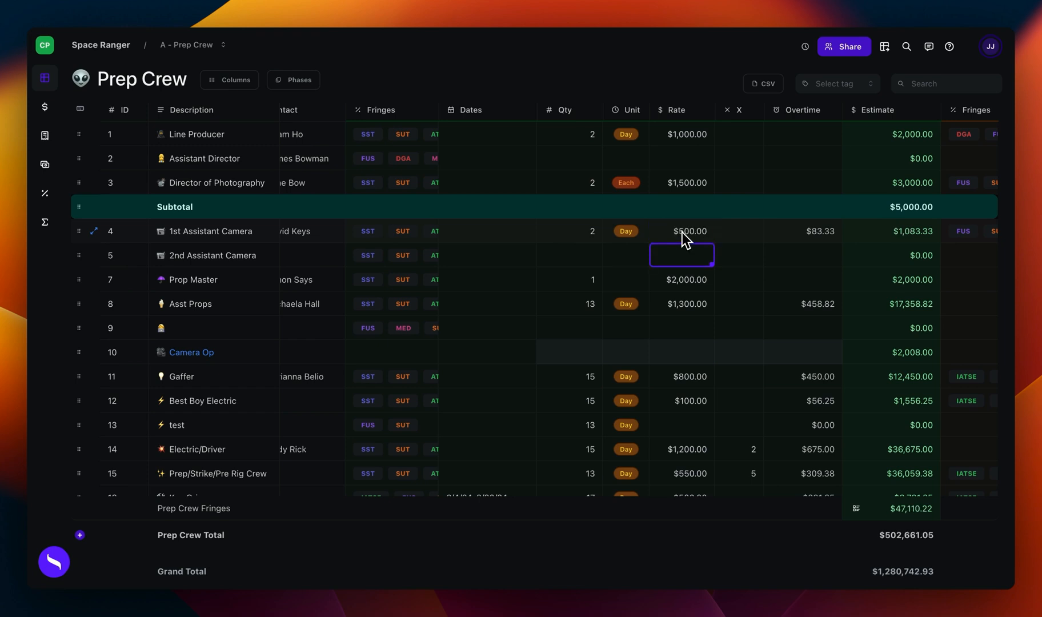
# Step: Try a multiplier of 2 for the 1st Assistant Camera
pyautogui.click(722, 235)
pyautogui.write('2')
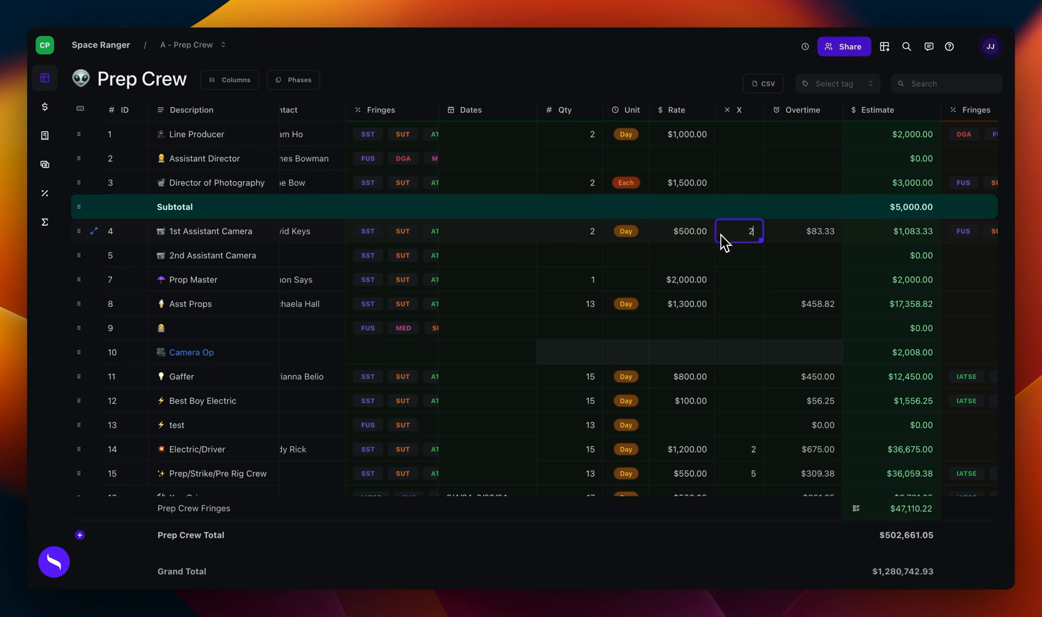
pyautogui.press('Return')
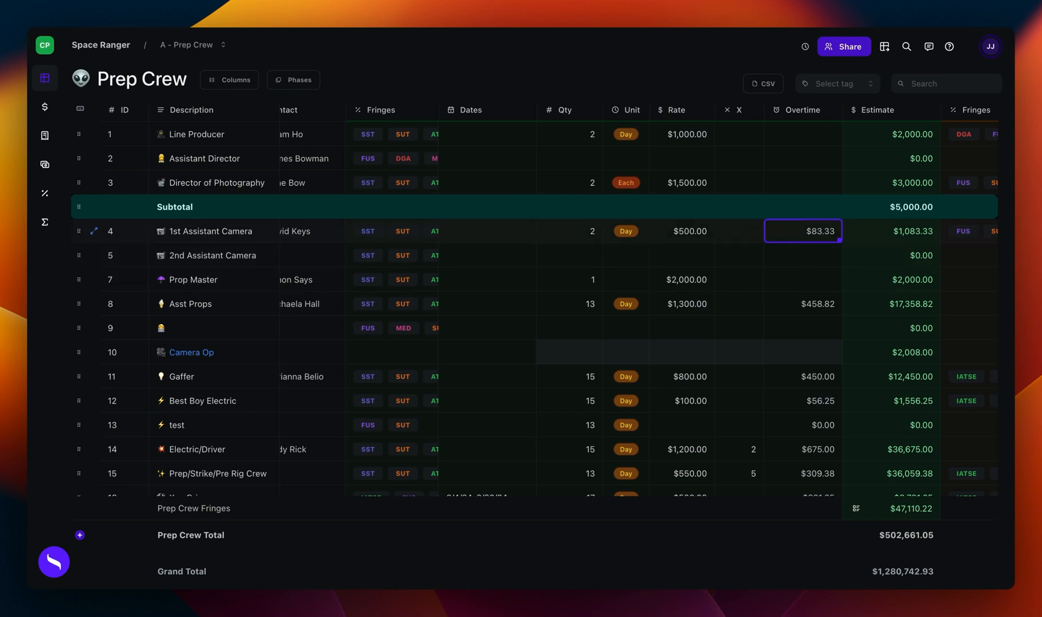
# Step: Add a 1.5x overtime tier above 8 hours to the 1st Assistant Camera, with the 2x tier above 12 hours
pyautogui.click(798, 237)
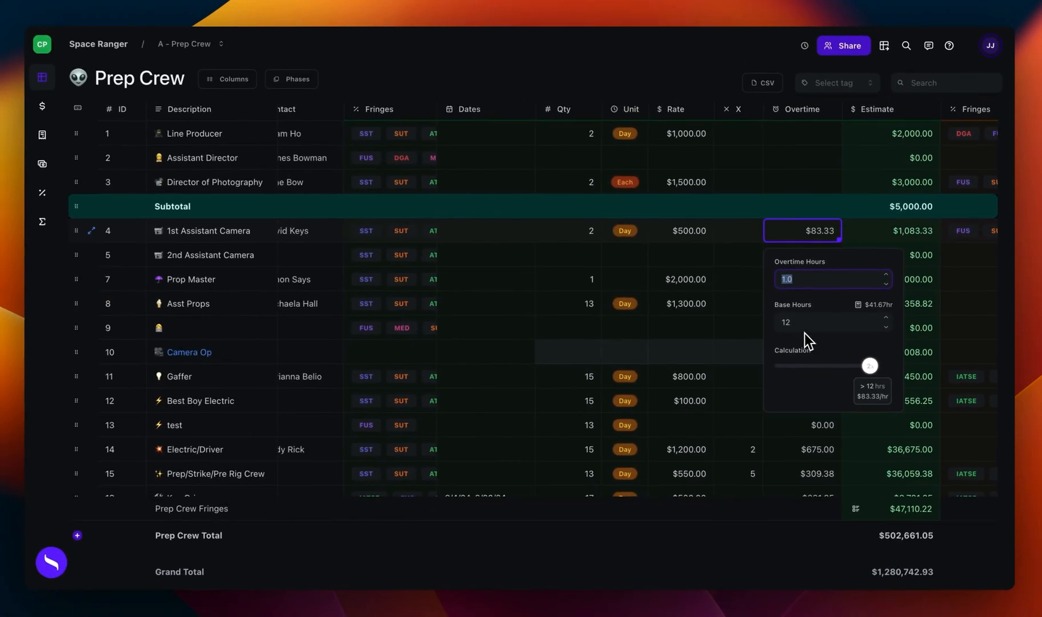
pyautogui.click(871, 364)
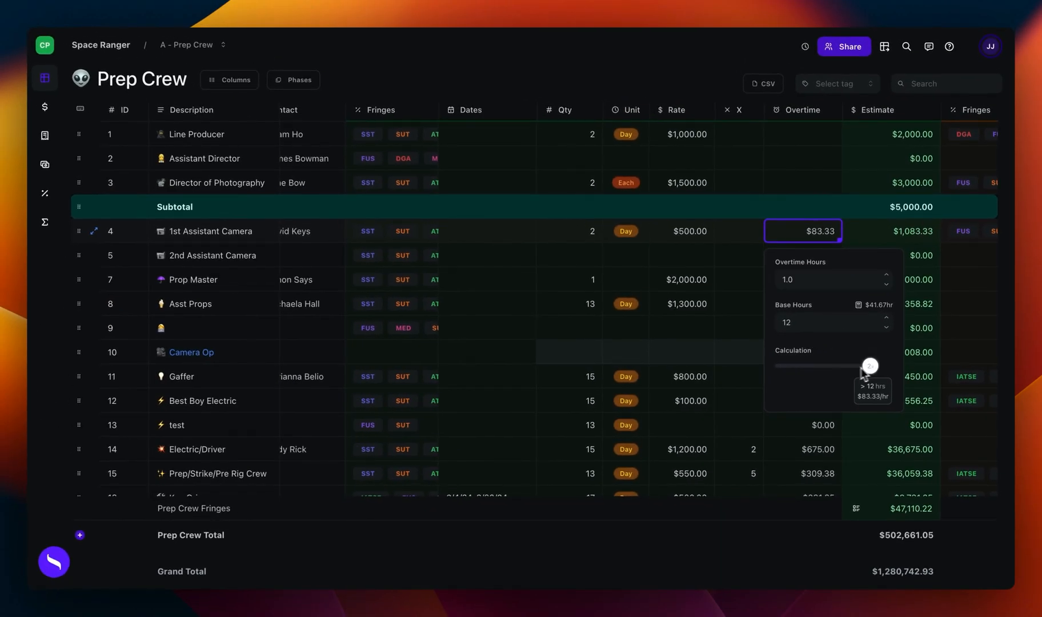
pyautogui.click(828, 367)
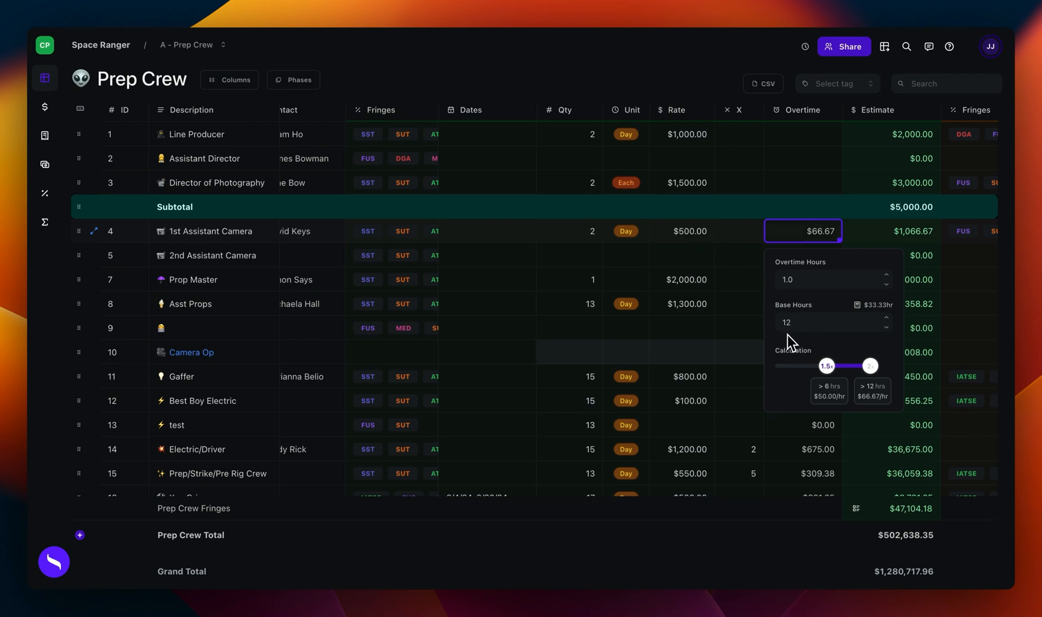
pyautogui.moveTo(827, 366); pyautogui.dragTo(838, 365)
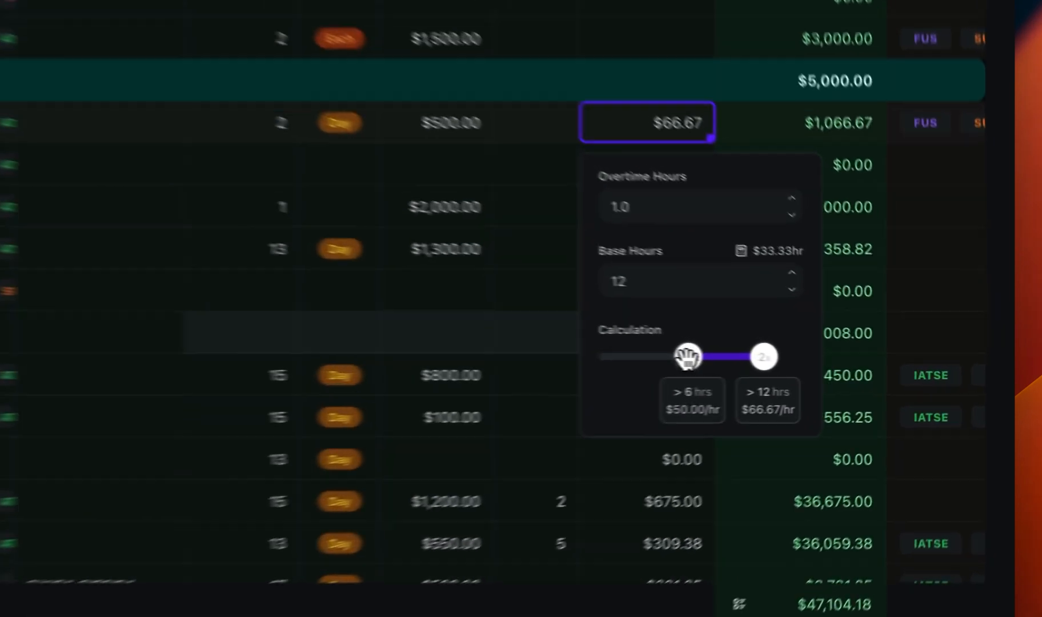
pyautogui.moveTo(665, 355); pyautogui.dragTo(673, 356)
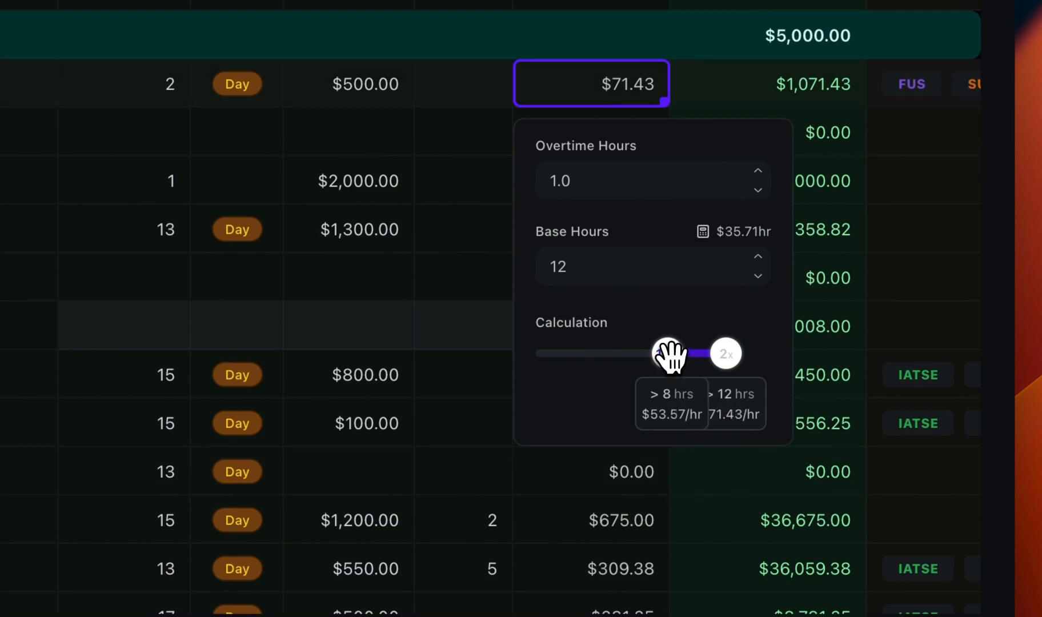
pyautogui.moveTo(670, 355)
pyautogui.mouseDown()
pyautogui.moveTo(623, 354)
pyautogui.moveTo(674, 355)
pyautogui.mouseUp()
pyautogui.moveTo(680, 366); pyautogui.dragTo(683, 354)
pyautogui.moveTo(682, 354)
pyautogui.mouseDown()
pyautogui.moveTo(697, 355)
pyautogui.moveTo(681, 354)
pyautogui.mouseUp()
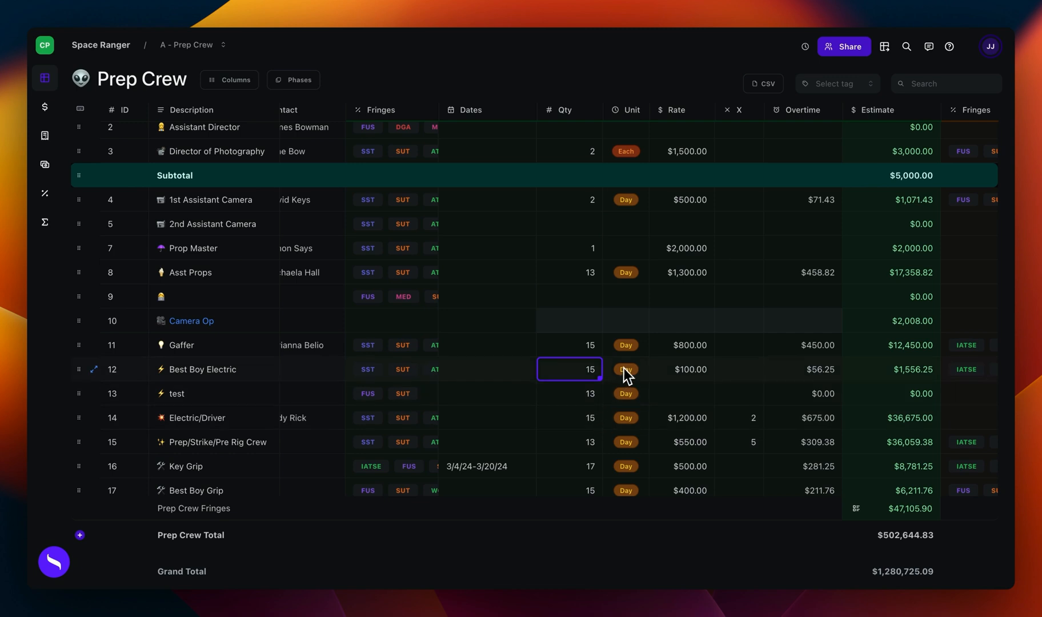
# Step: Check the quantity of the test line item and examine the Total Days symbol and description in the project's Globals
pyautogui.moveTo(597, 368)
pyautogui.click(576, 391)
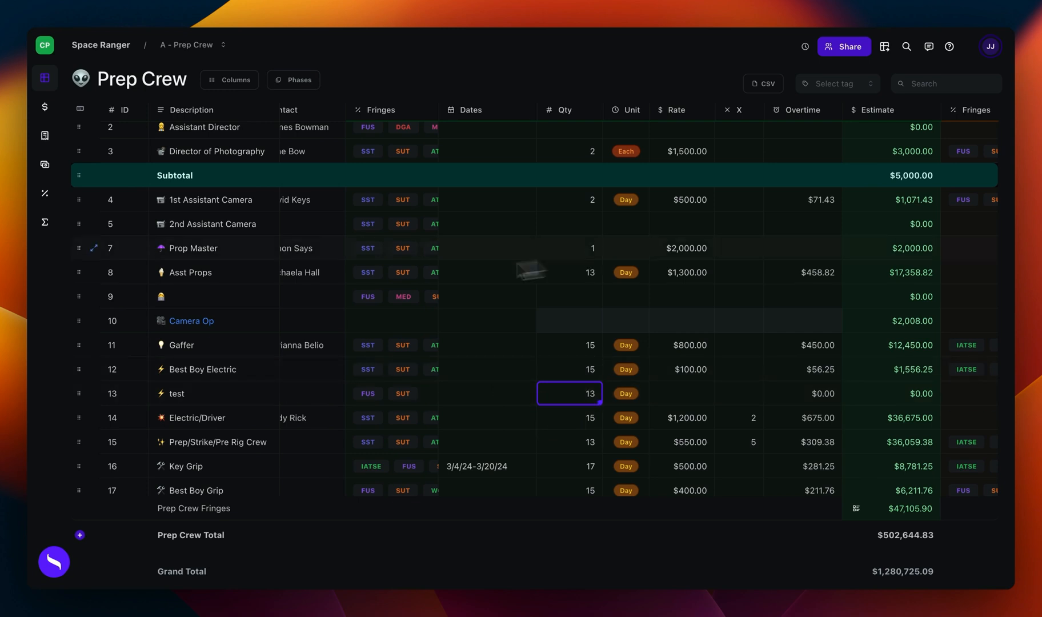
pyautogui.click(46, 224)
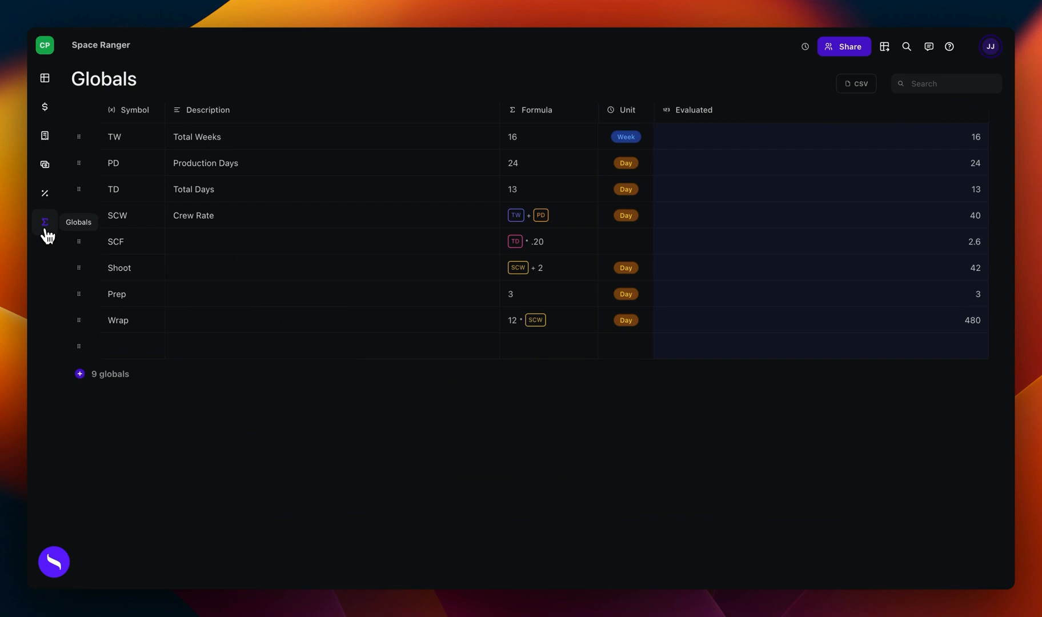
pyautogui.click(135, 199)
pyautogui.click(251, 199)
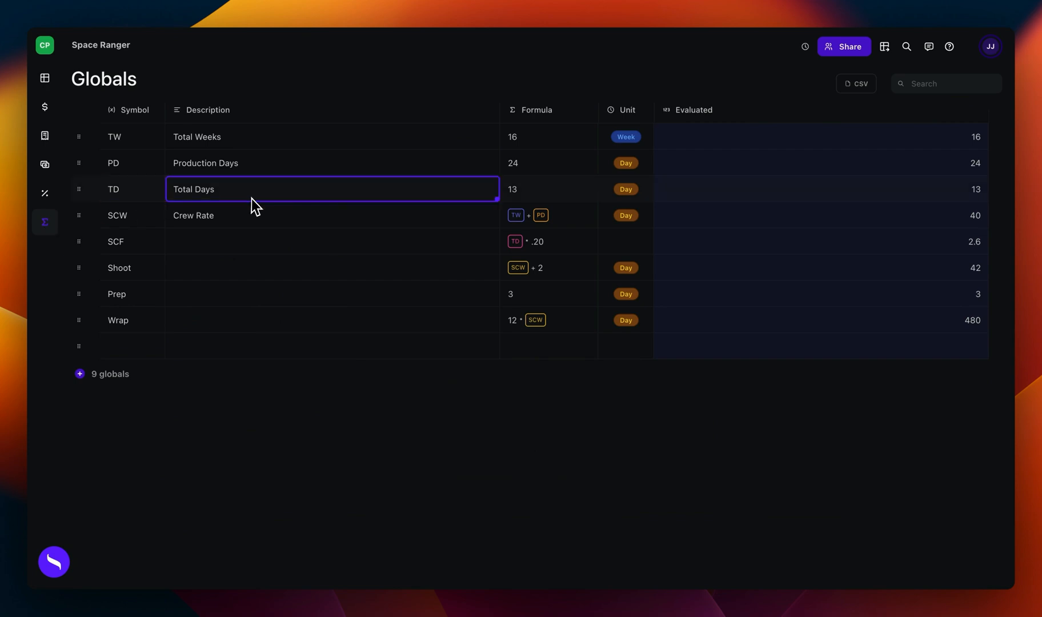
pyautogui.click(132, 195)
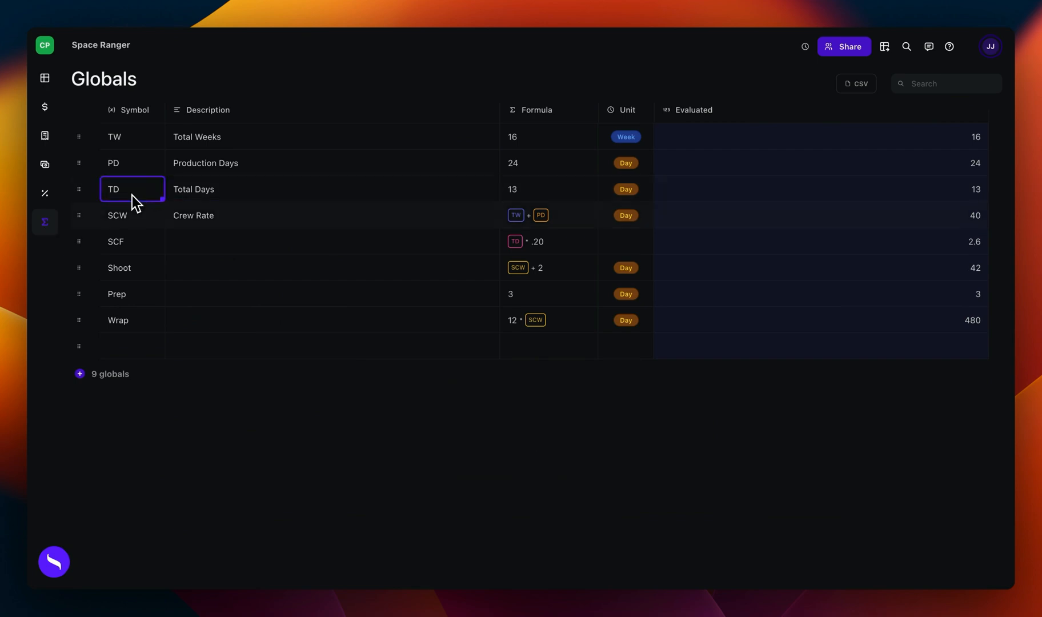
pyautogui.click(126, 346)
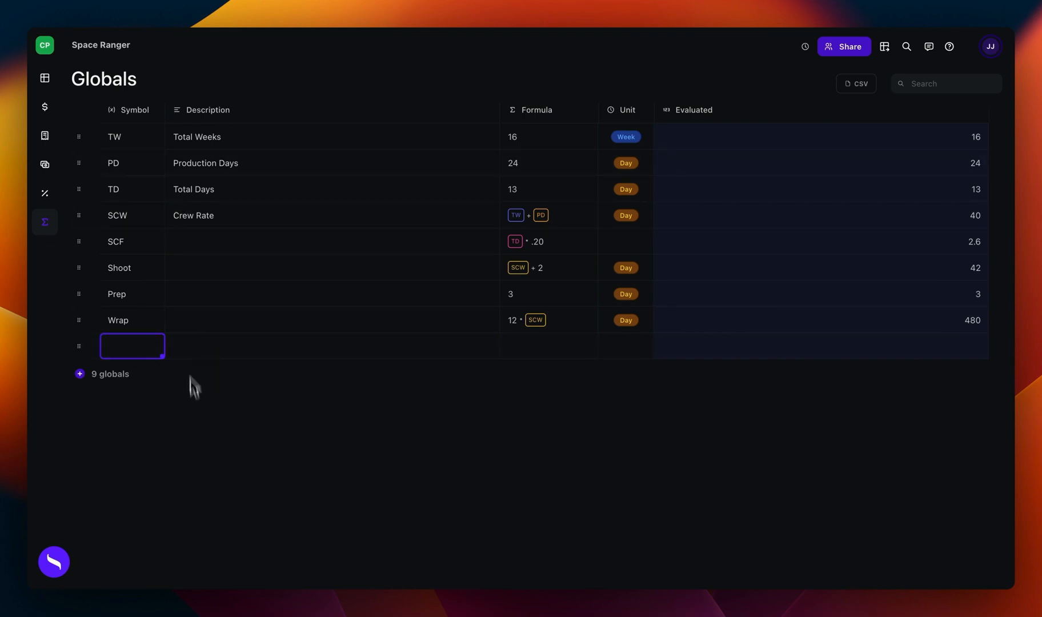
pyautogui.click(132, 194)
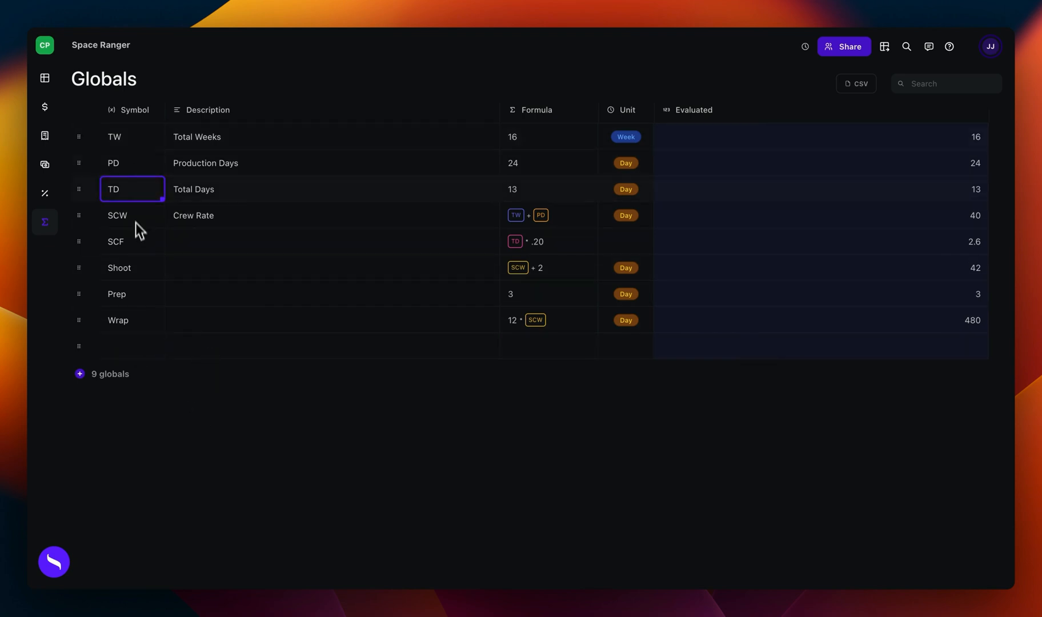
pyautogui.click(190, 193)
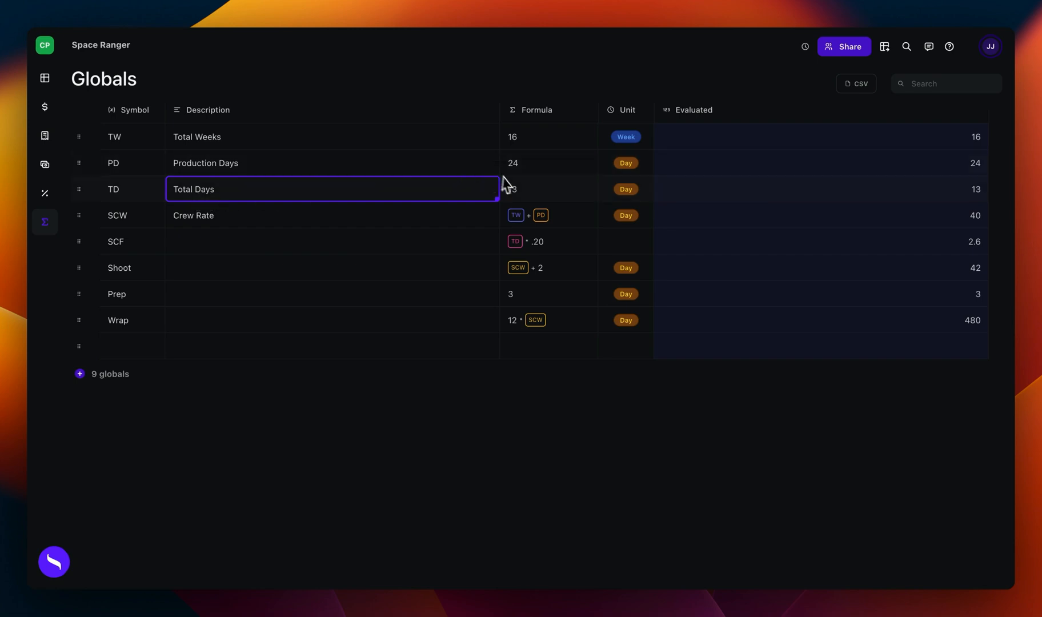
# Step: Set the Total Days (TD) global's formula to 10 and review the Prep Crew quantities
pyautogui.click(521, 194)
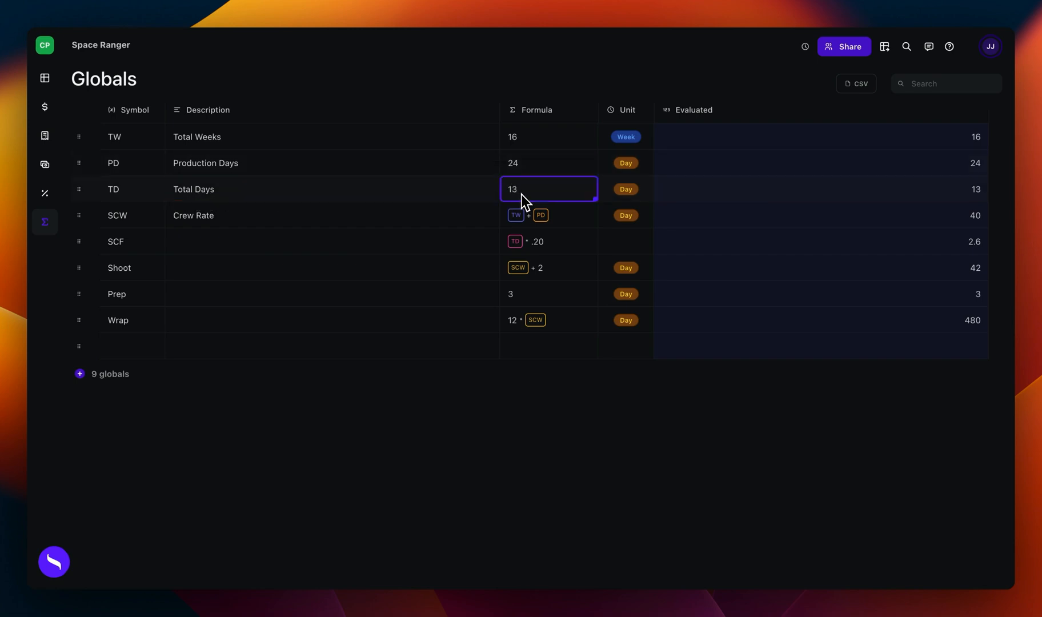
pyautogui.press('BackSpace')
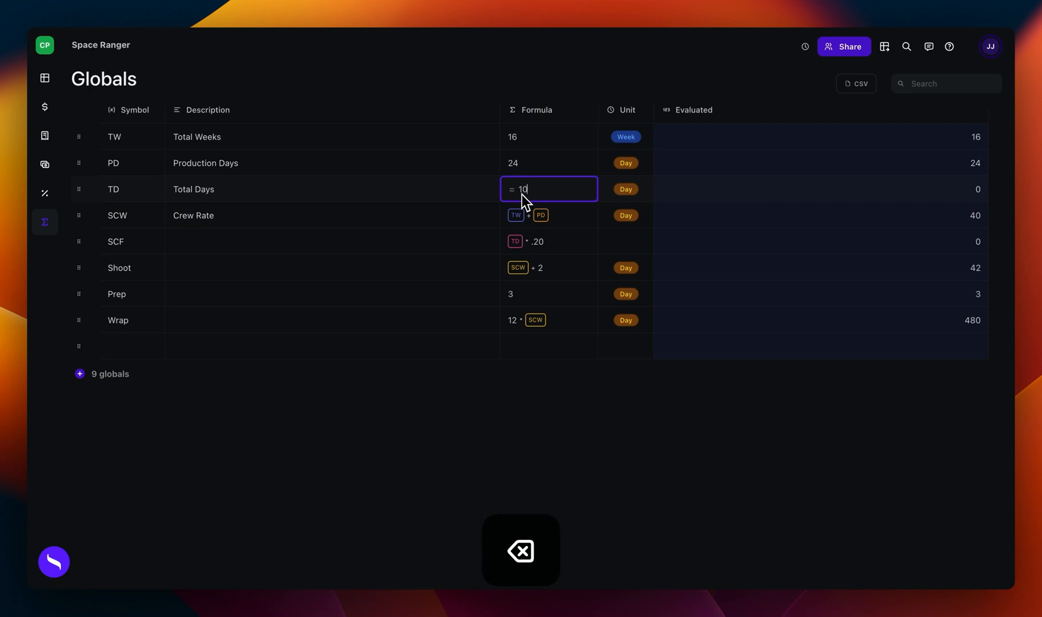
pyautogui.write('10')
pyautogui.press('Return')
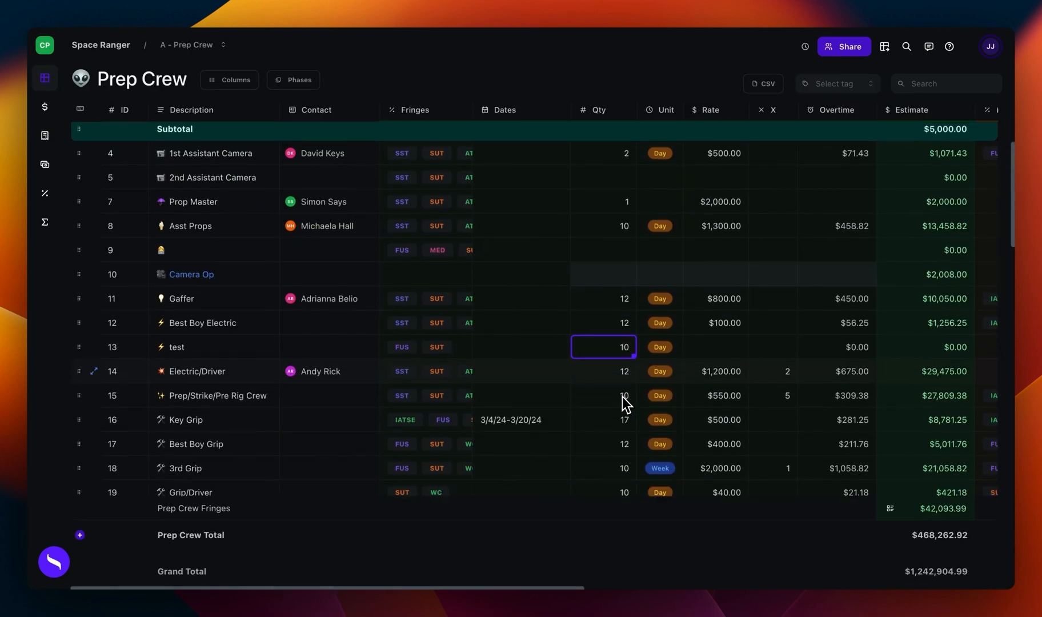
pyautogui.scroll(-1, 623, 395)
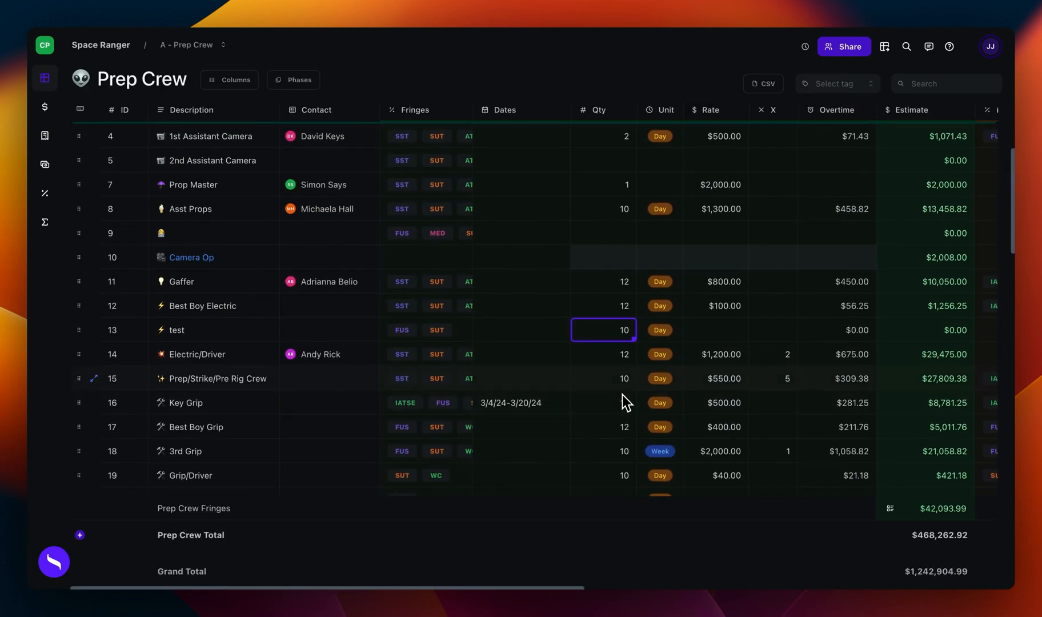
# Step: Examine the quantities of the Prep/Strike/Pre Rig Crew, test and Gaffer lines for use of the Total Days (TD) global
pyautogui.click(623, 380)
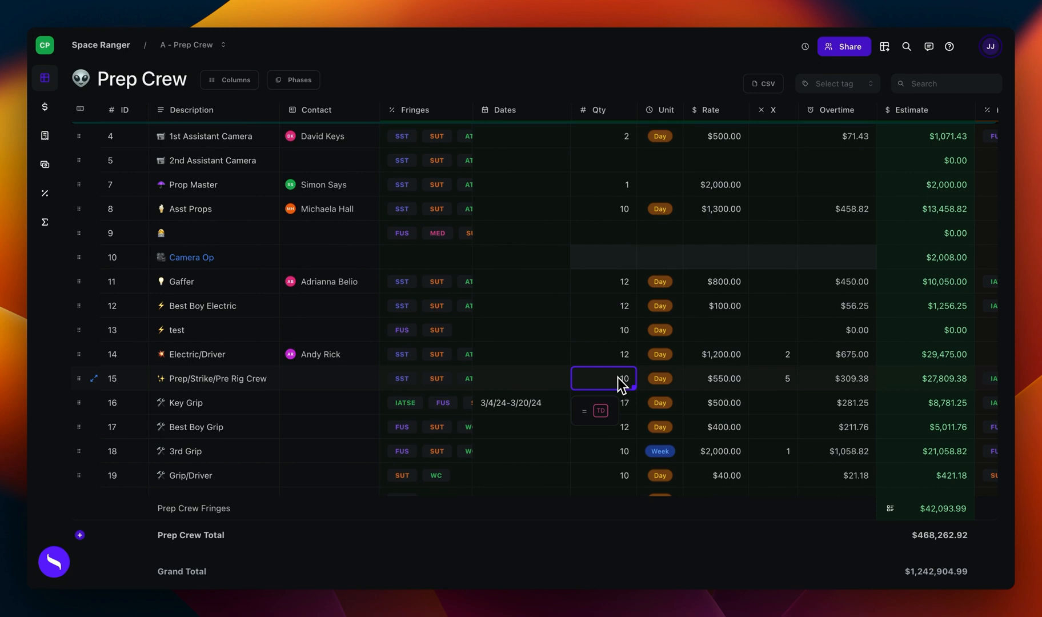
pyautogui.click(623, 343)
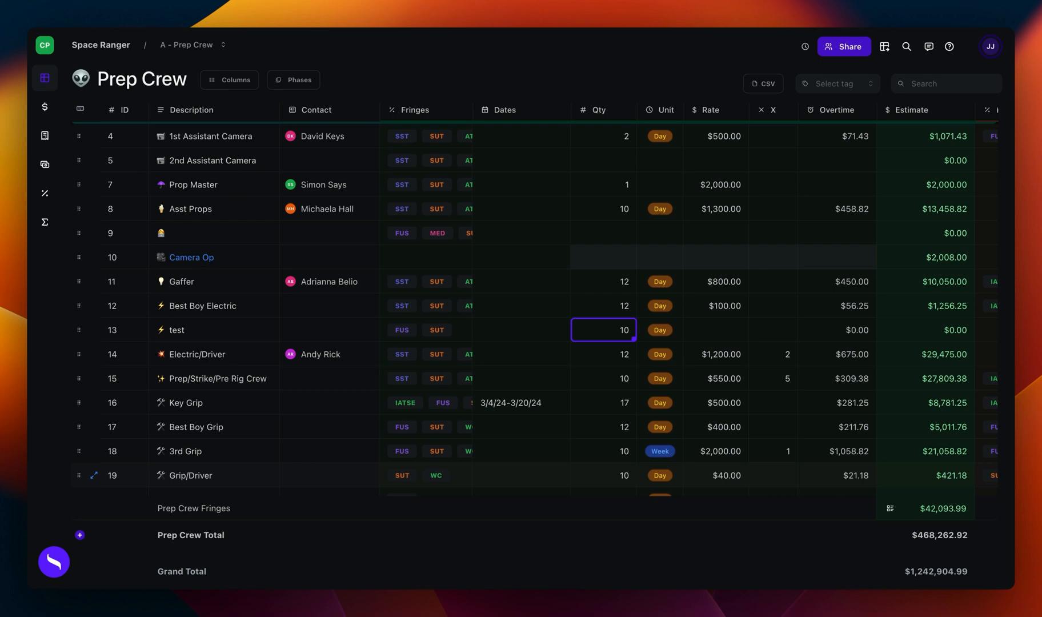
pyautogui.click(605, 372)
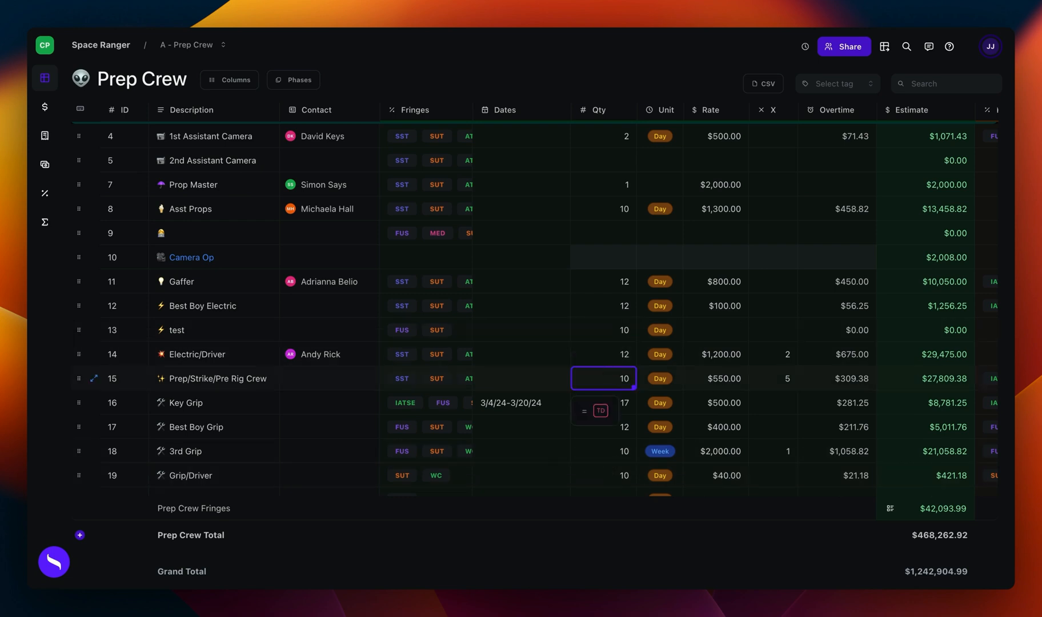
pyautogui.click(615, 286)
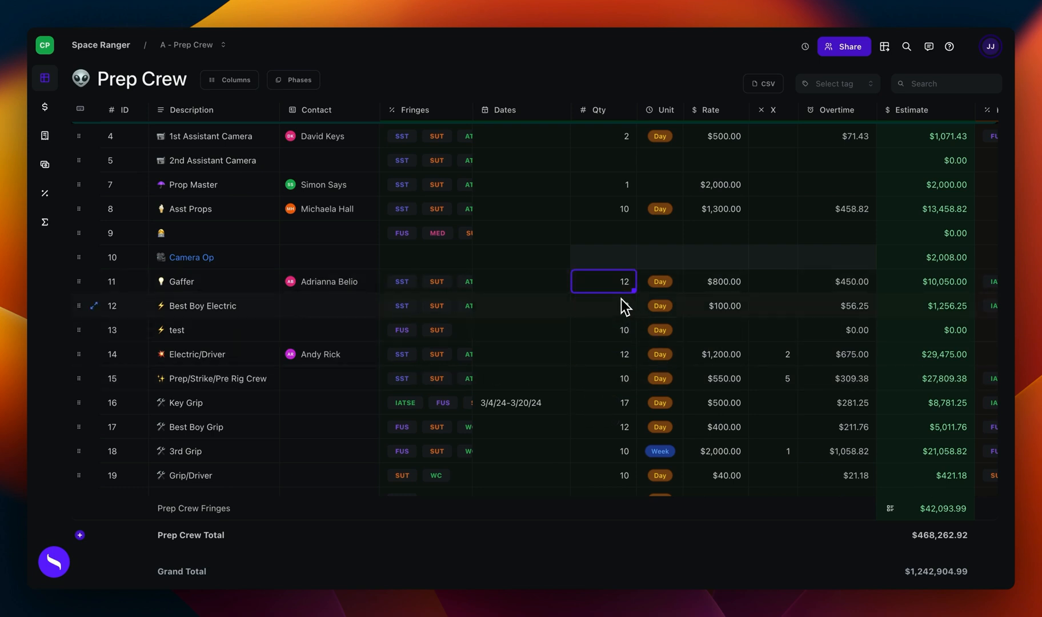
# Step: Set the Steadi Cam Op's dates in the Estimate phase to 5/7/24-5/15/24
pyautogui.moveTo(614, 286)
pyautogui.scroll(-2, 561, 335)
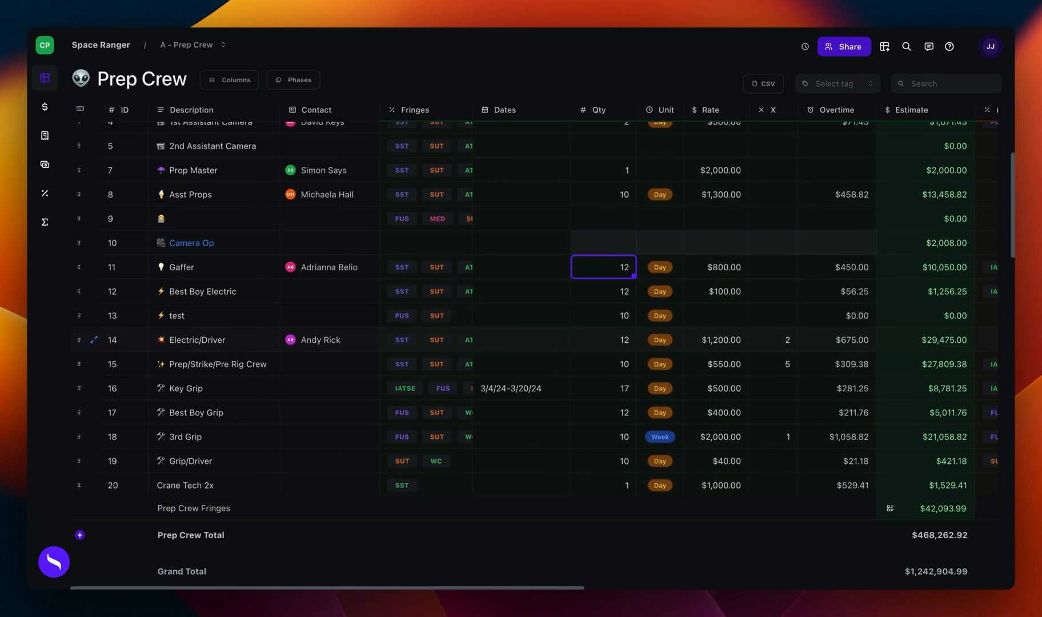
pyautogui.scroll(-2, 561, 343)
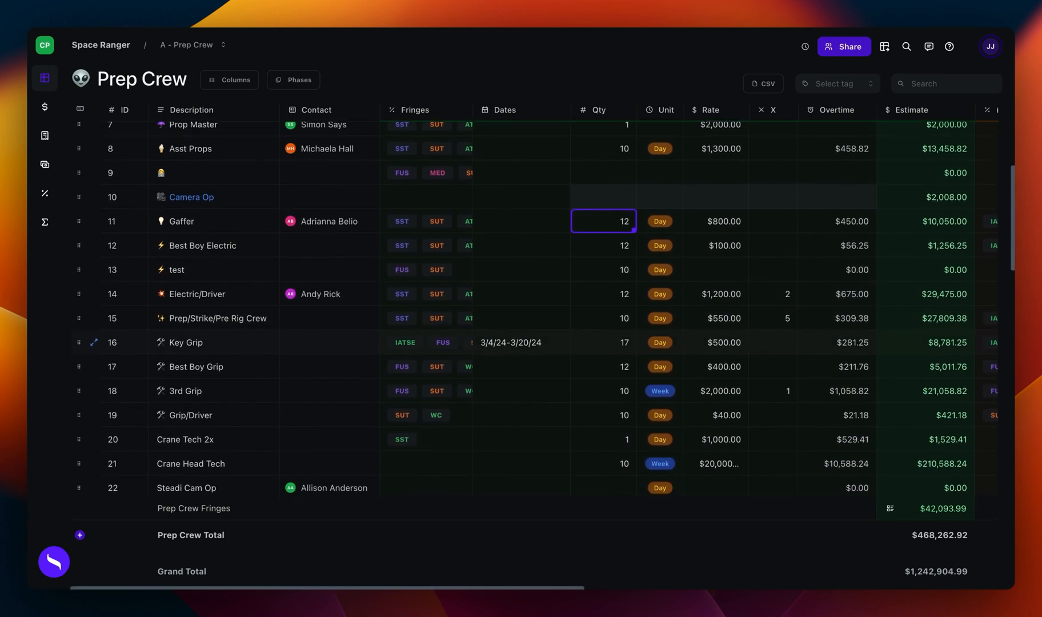
pyautogui.scroll(-5, 555, 352)
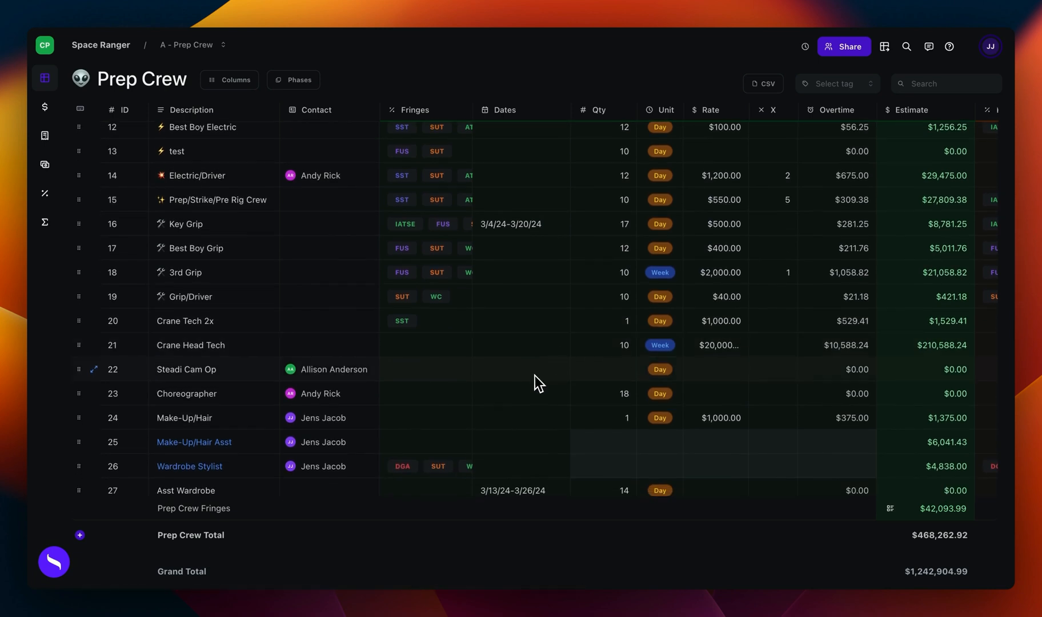
pyautogui.click(513, 369)
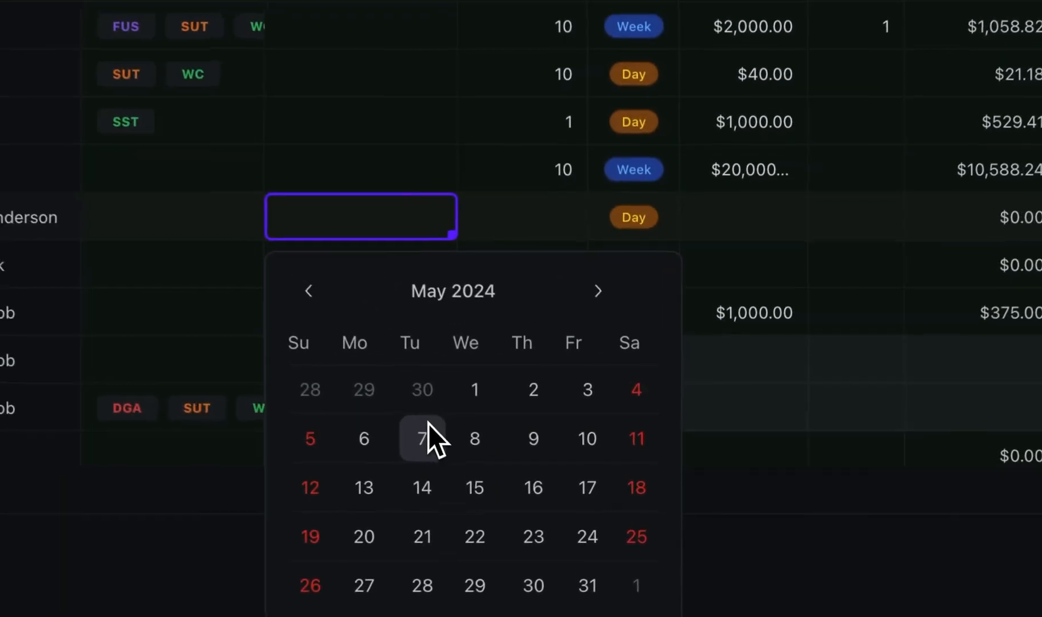
pyautogui.click(426, 456)
pyautogui.click(476, 491)
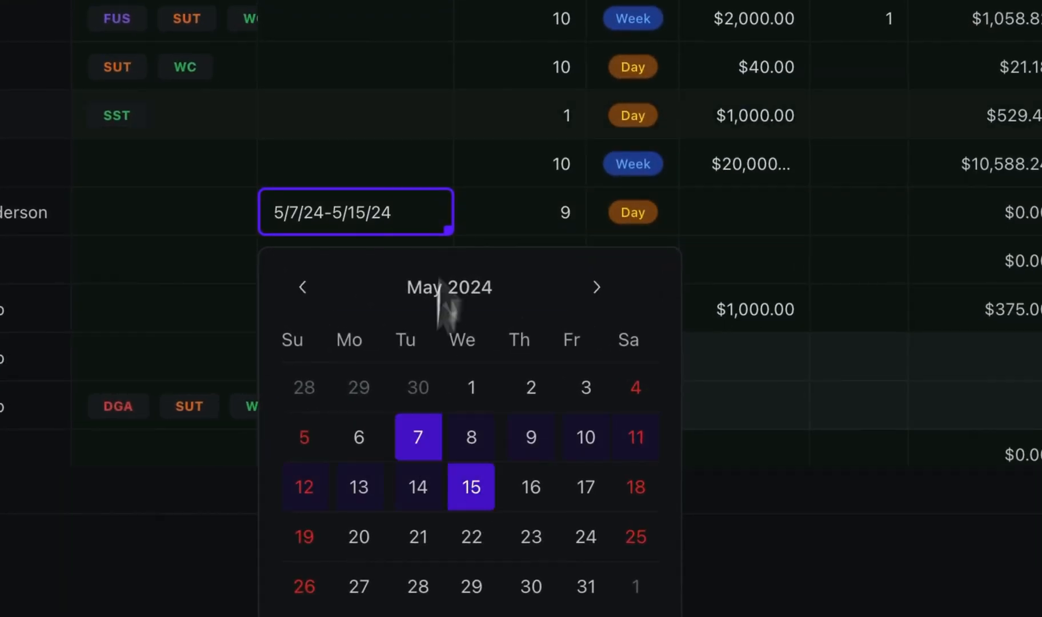
# Step: Set the Steadi Cam Op's rate in the Estimate phase to 1000
pyautogui.click(550, 220)
pyautogui.click(701, 223)
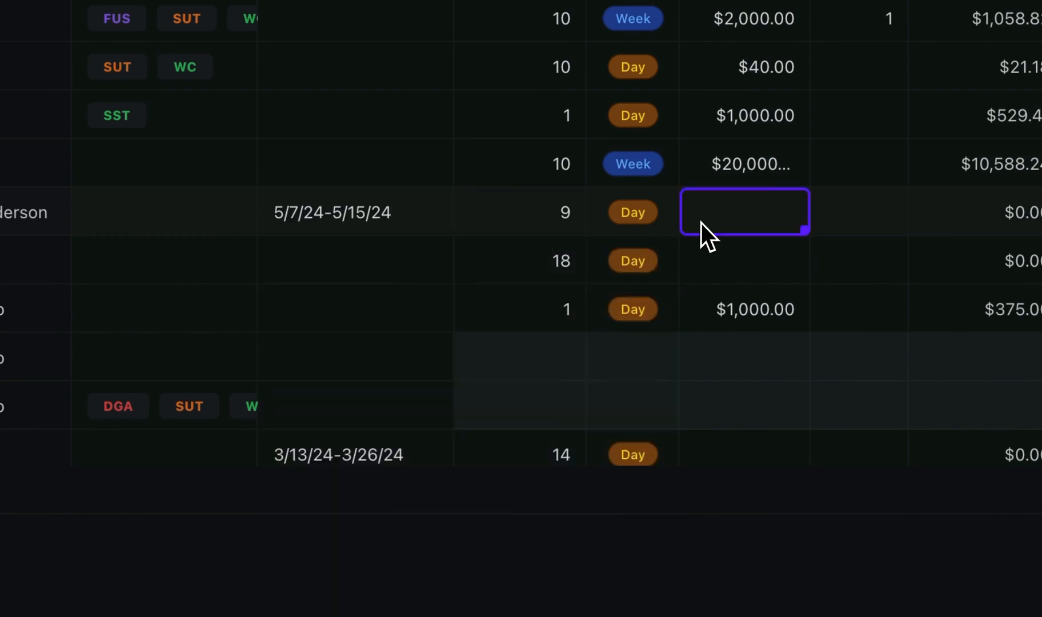
pyautogui.write('1000')
pyautogui.press('Return')
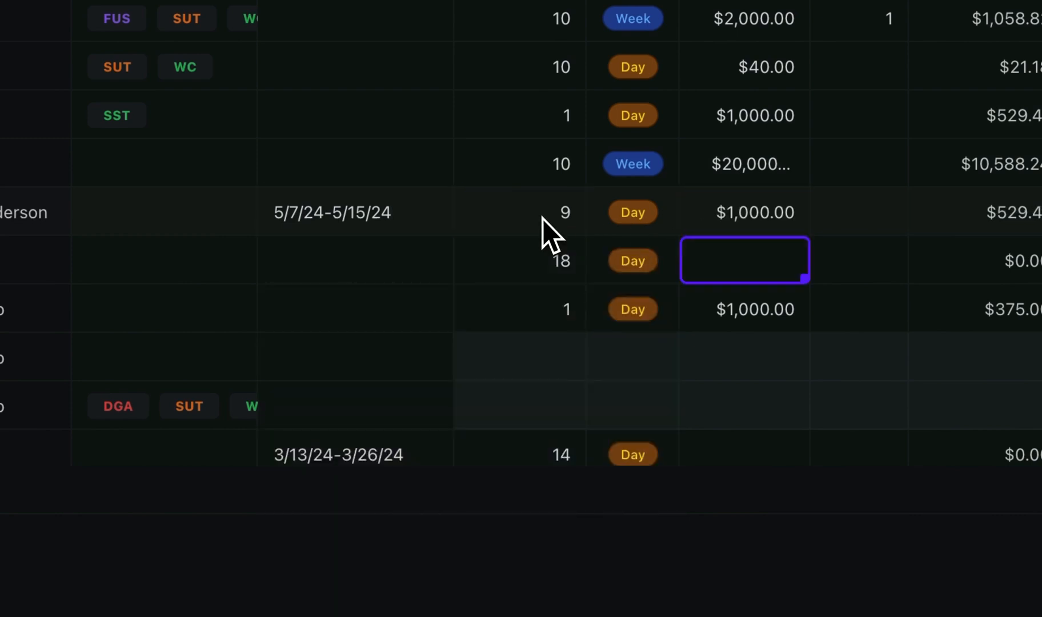
# Step: Re-pick the Steadi Cam Op's dates in May 2024, choosing the 7th and the 8th
pyautogui.click(352, 213)
pyautogui.click(352, 213)
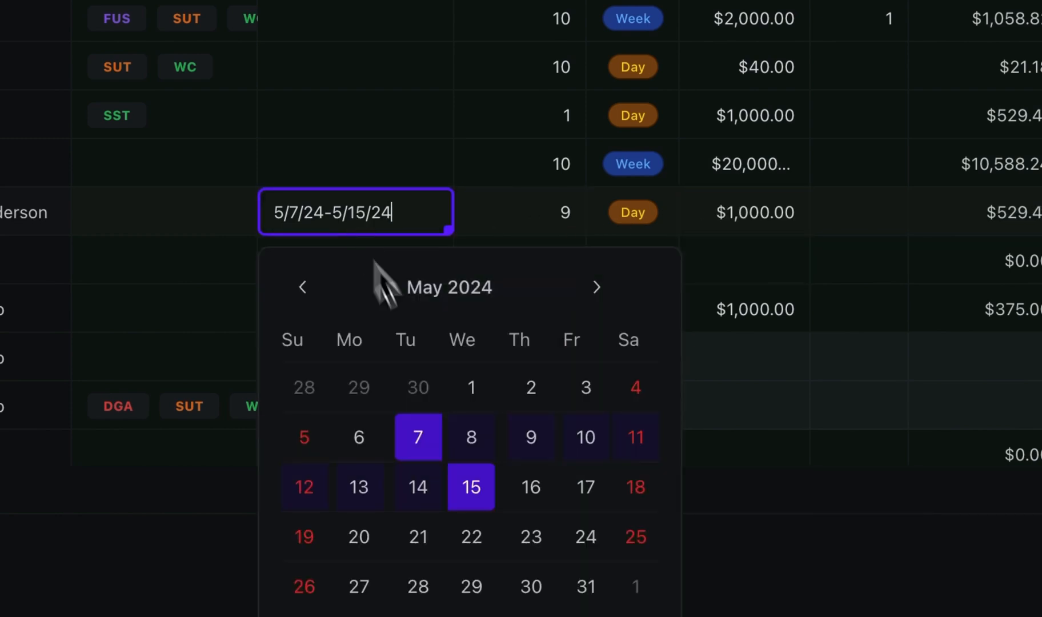
pyautogui.click(420, 437)
pyautogui.click(482, 436)
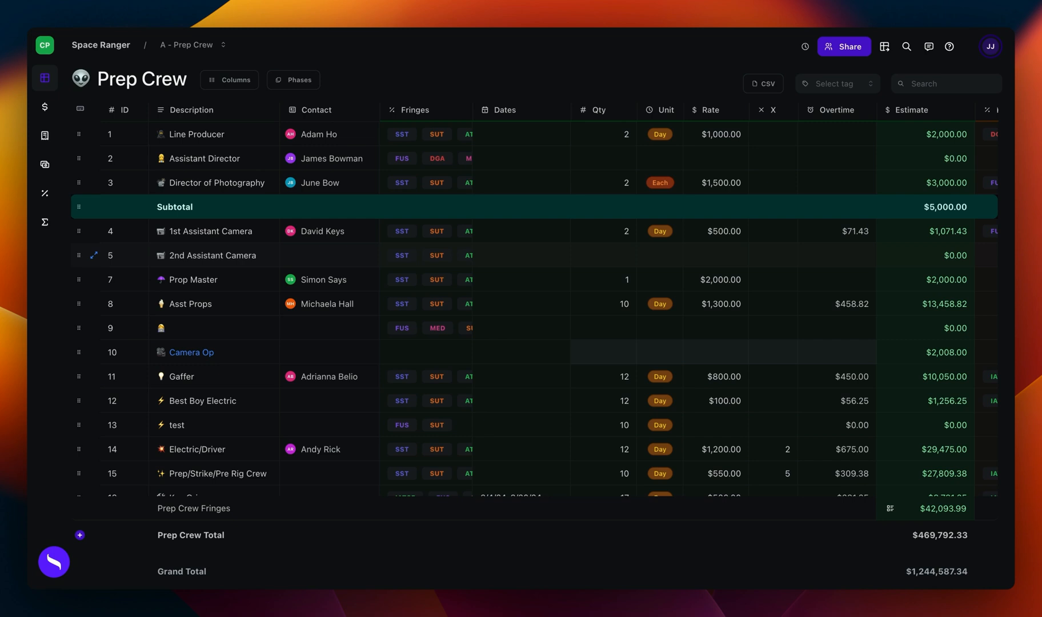
# Step: Create a new phase named Committed as a copy of the Estimate phase
pyautogui.click(308, 87)
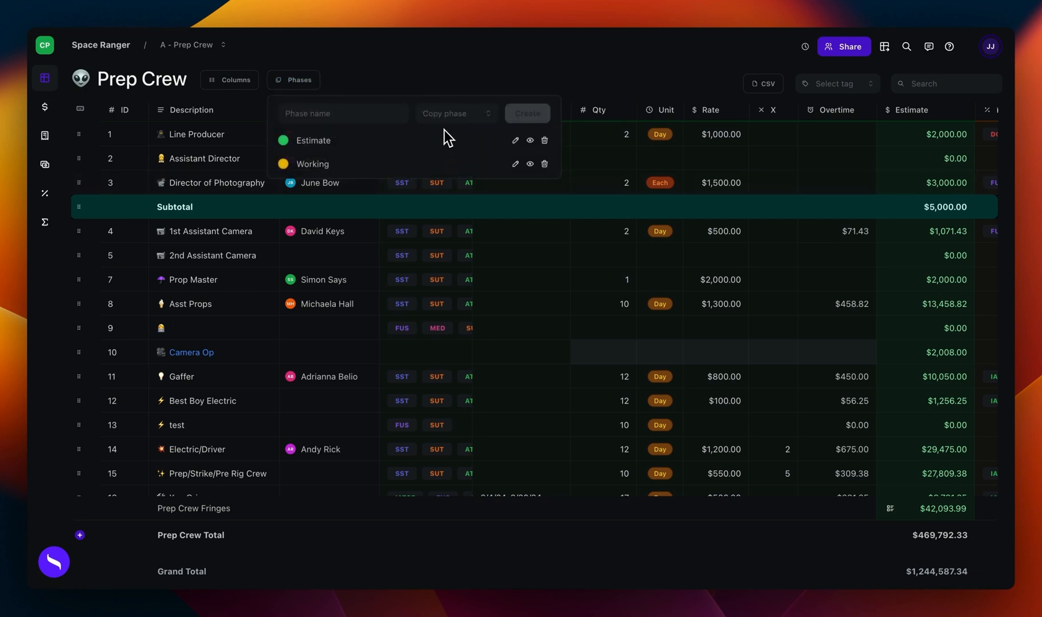
pyautogui.click(382, 115)
pyautogui.write('Committed')
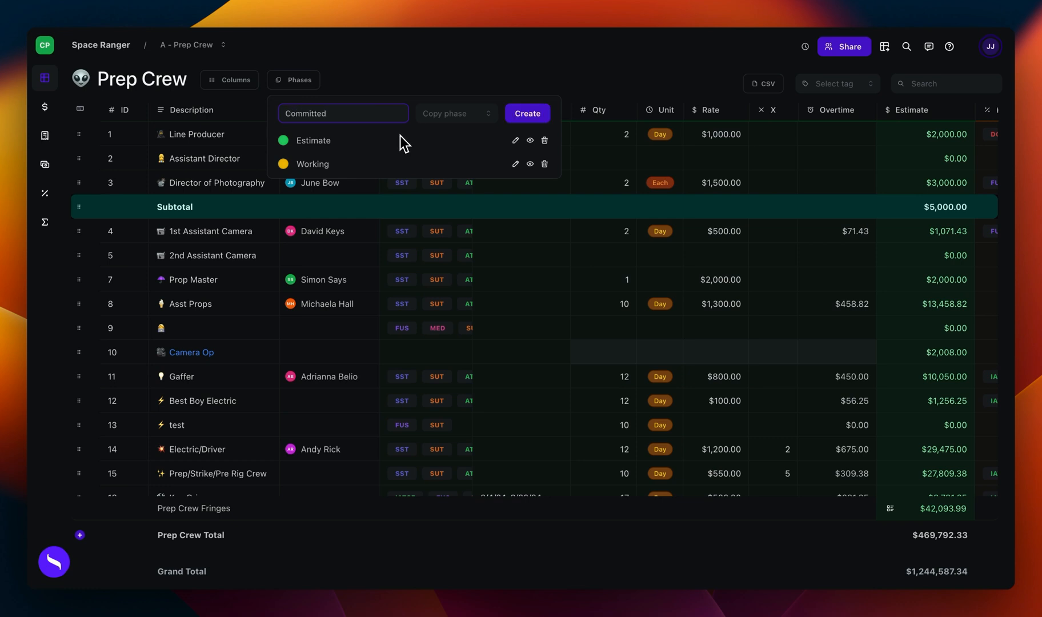
pyautogui.click(444, 114)
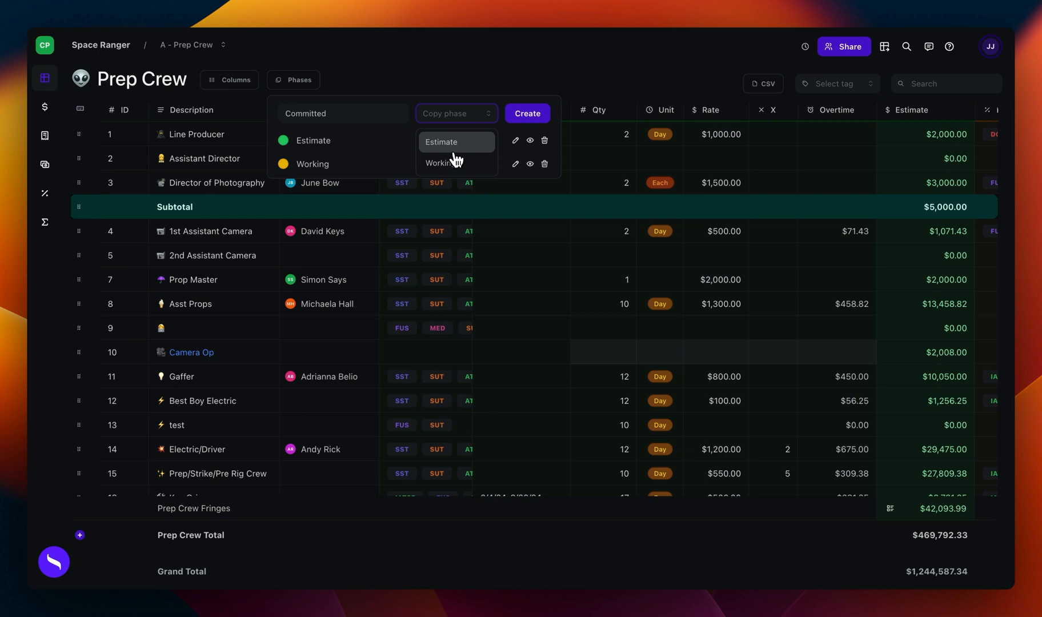
pyautogui.click(454, 144)
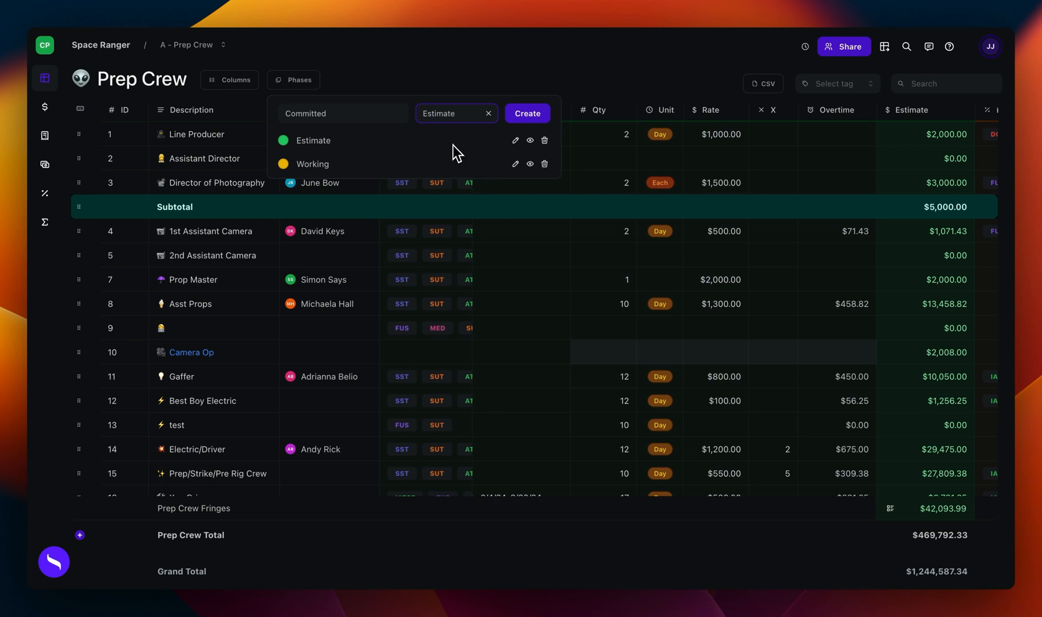
pyautogui.click(527, 117)
# Step: In the Working phase, set the Director of Photography's rate to 300 and the 1st Assistant Camera's rate to 2000
pyautogui.click(688, 191)
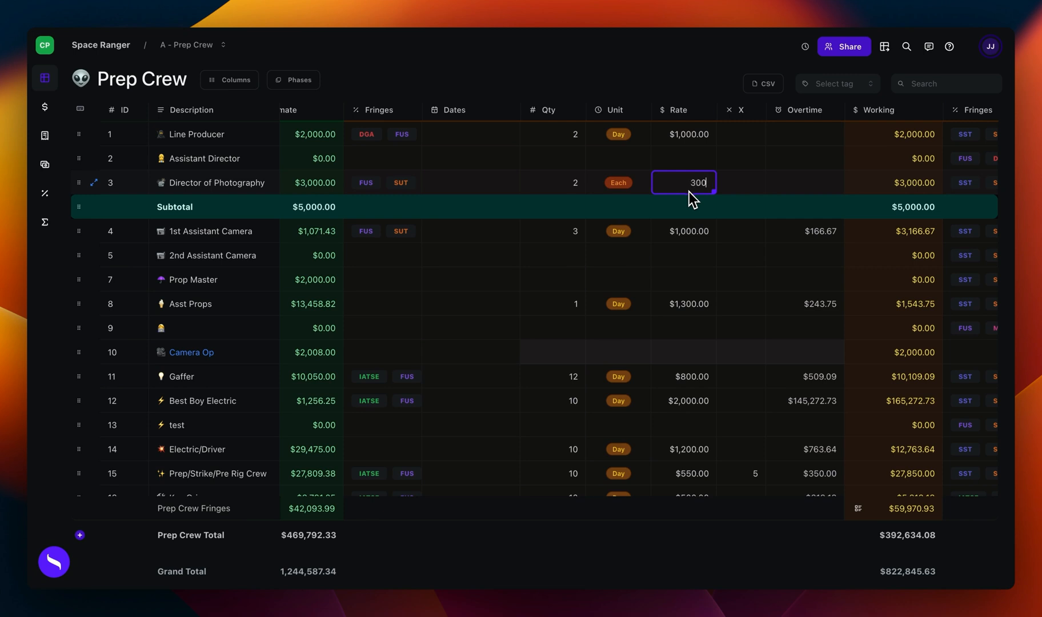
pyautogui.press('Return')
pyautogui.click(697, 235)
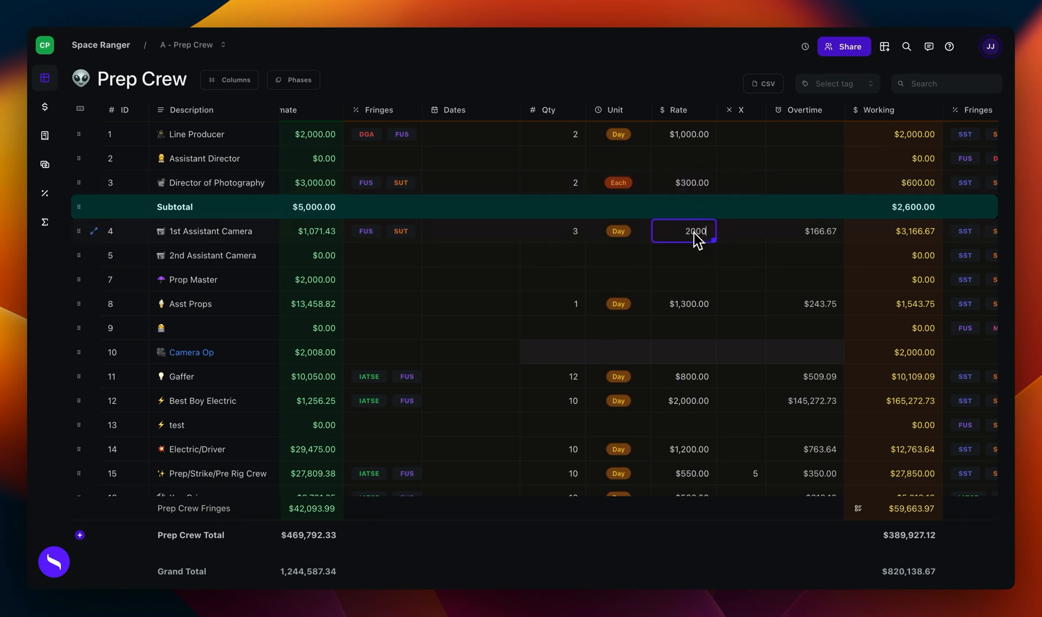
pyautogui.press('Return')
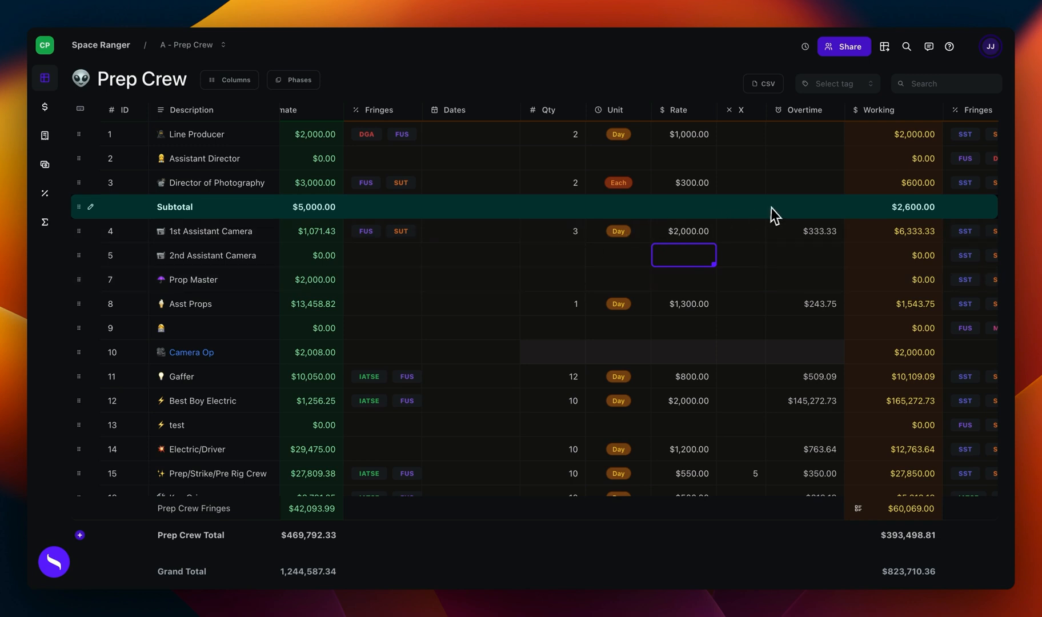
pyautogui.hscroll(1, 889, 143)
pyautogui.click(916, 111)
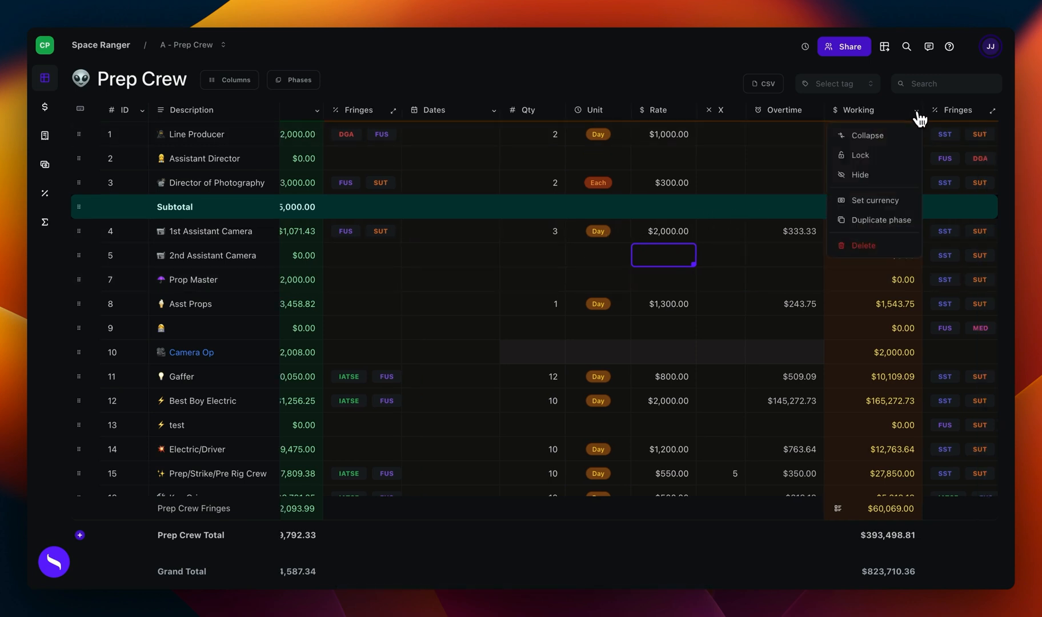
pyautogui.click(884, 161)
# Step: Lock the Estimate phase and check its columns
pyautogui.hscroll(-3, 396, 203)
pyautogui.click(396, 205)
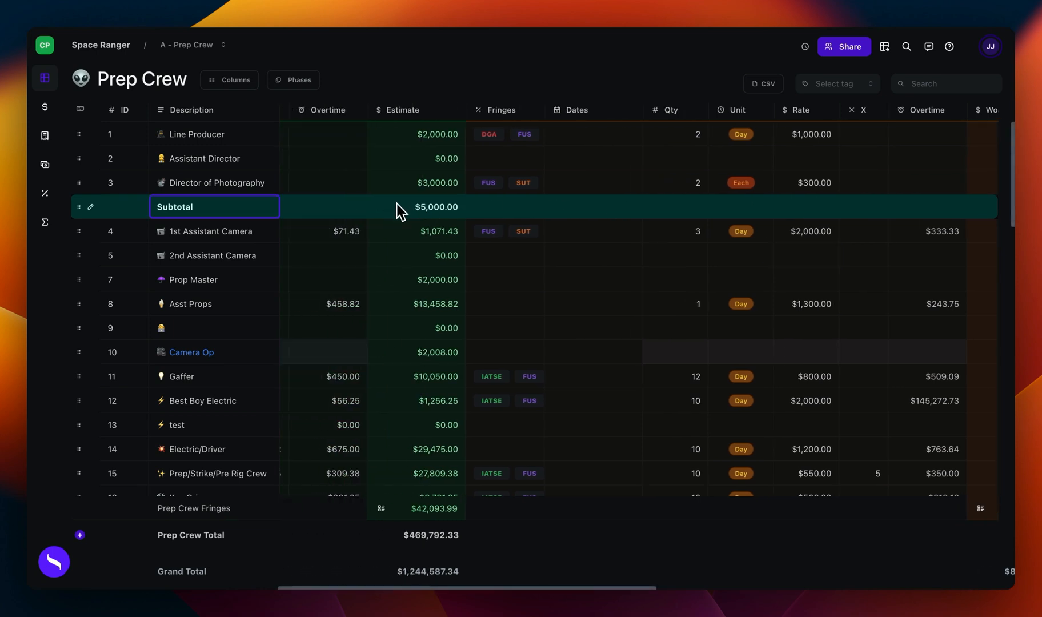
pyautogui.click(460, 111)
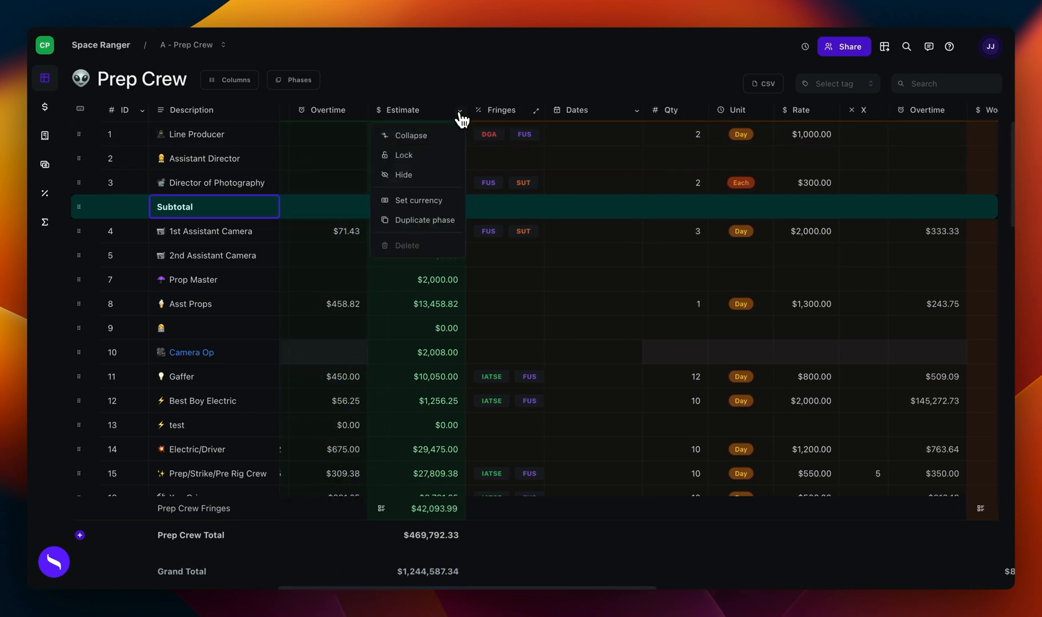
pyautogui.click(430, 165)
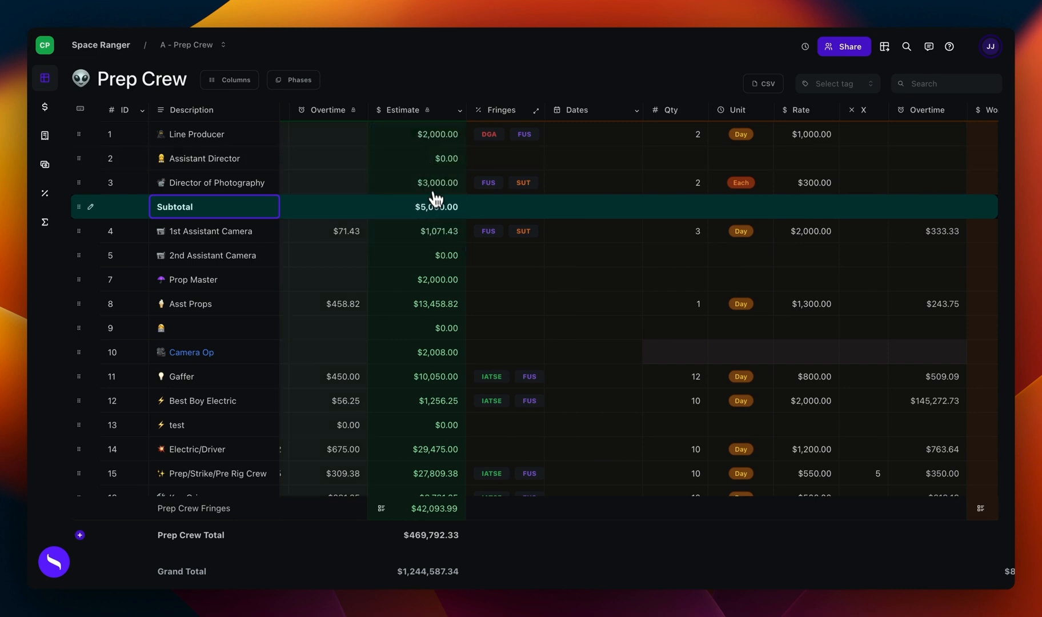
pyautogui.hscroll(-2, 435, 205)
pyautogui.hscroll(-4, 437, 207)
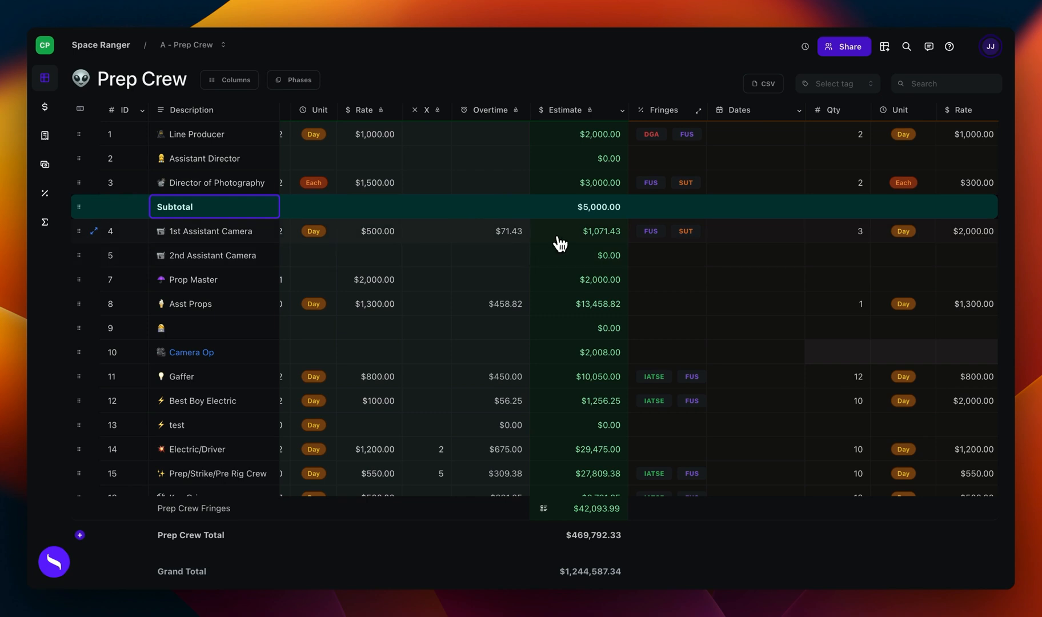
# Step: Set the Working phase's currency to Japanese Yen
pyautogui.hscroll(1, 561, 243)
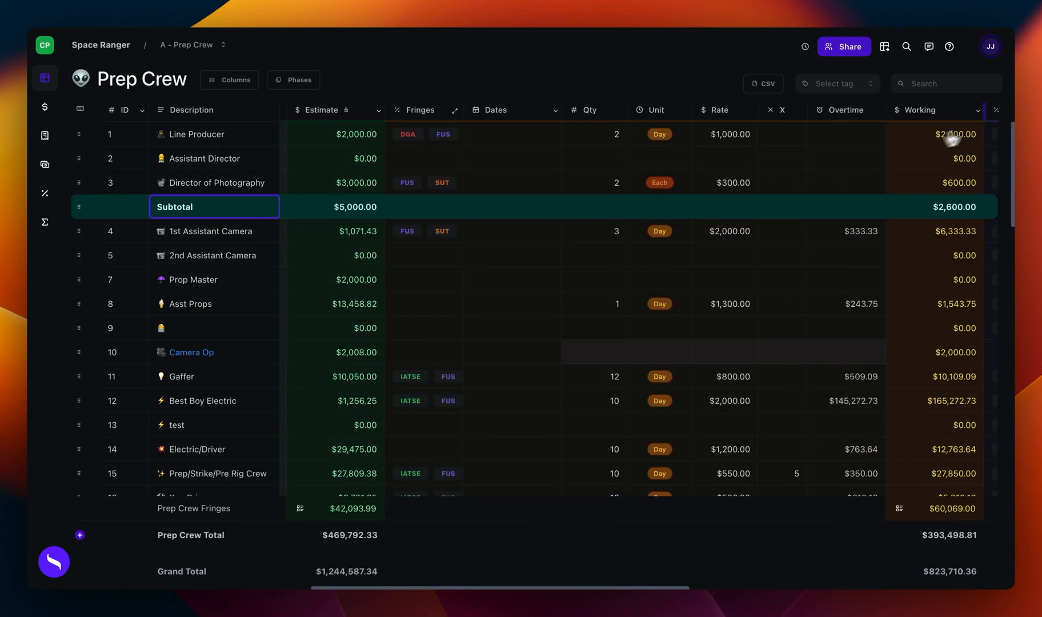
pyautogui.click(978, 111)
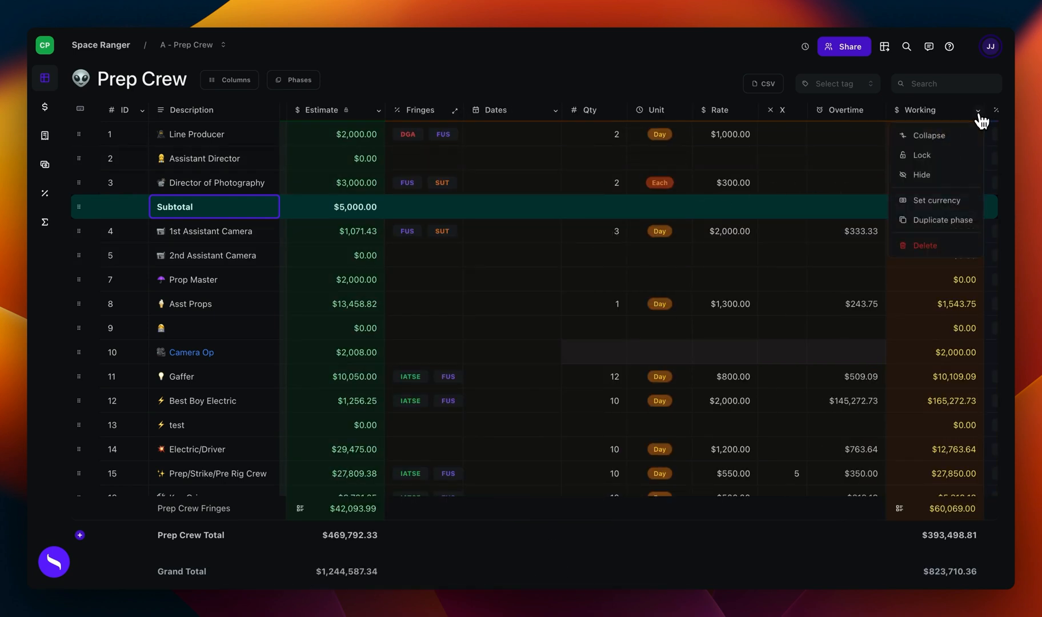
pyautogui.click(939, 201)
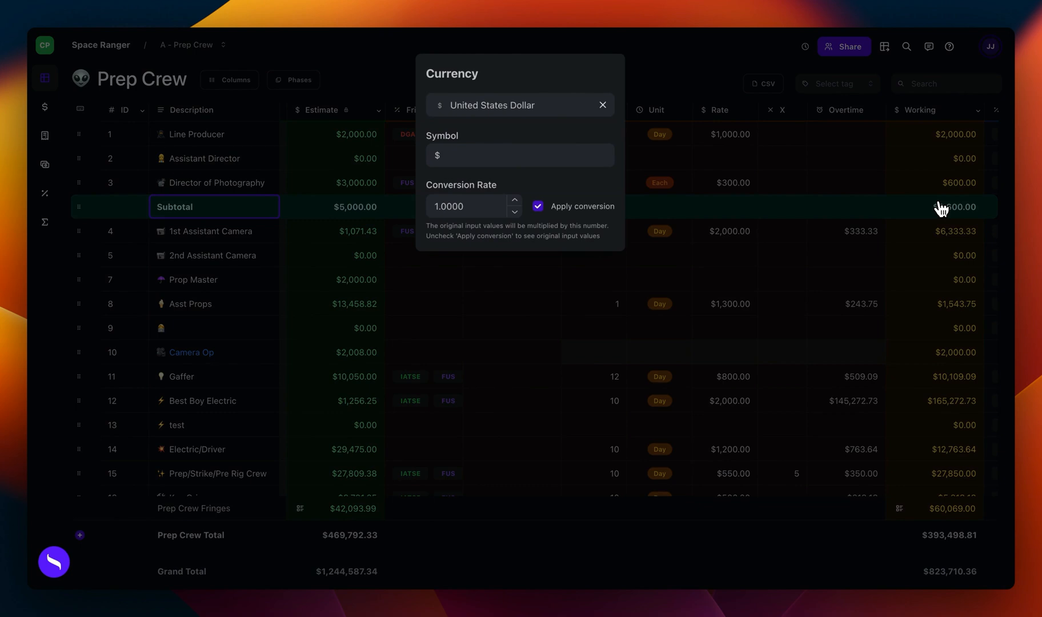
pyautogui.click(602, 106)
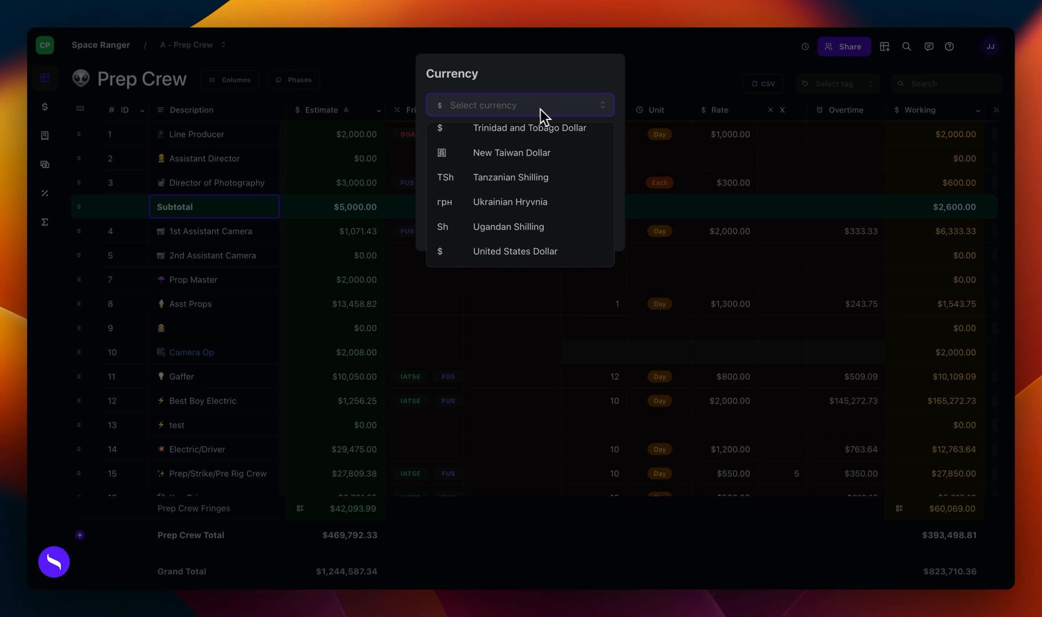
pyautogui.write('yen')
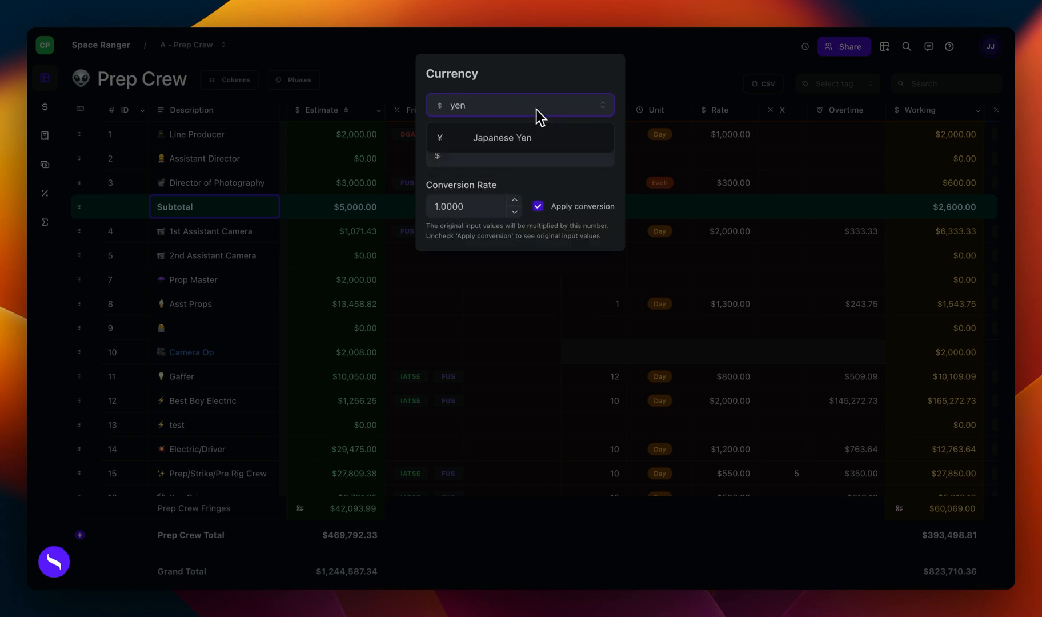
pyautogui.click(518, 140)
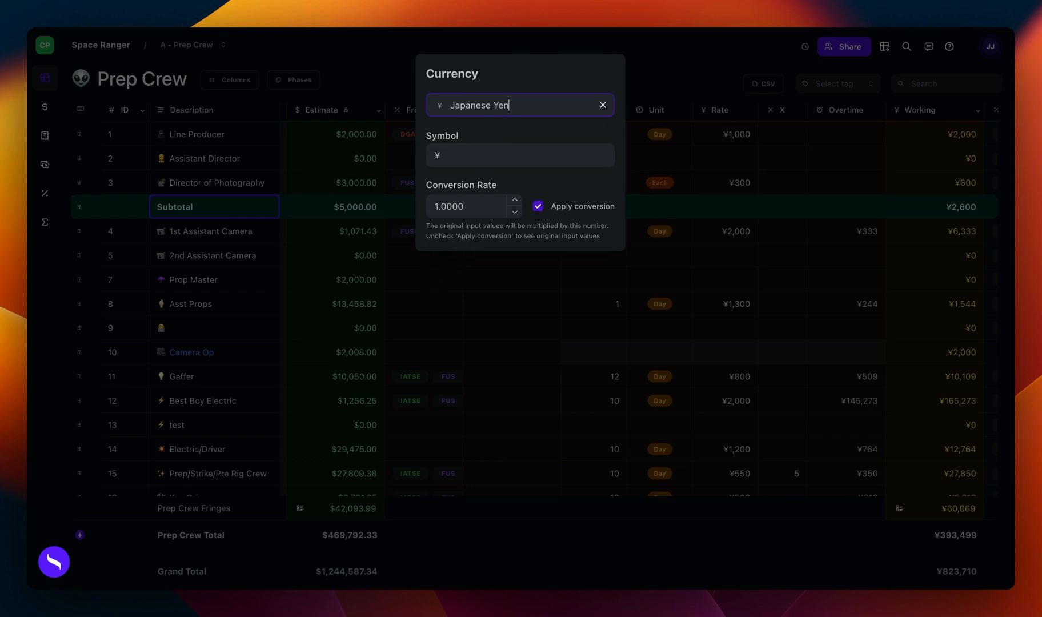
pyautogui.click(457, 294)
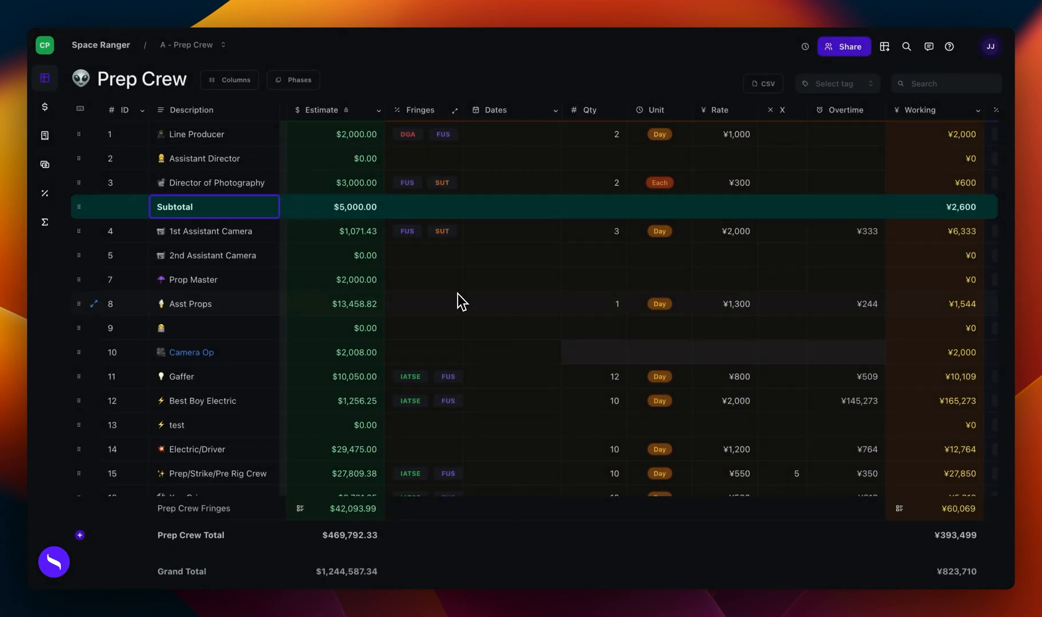
pyautogui.hscroll(1, 631, 285)
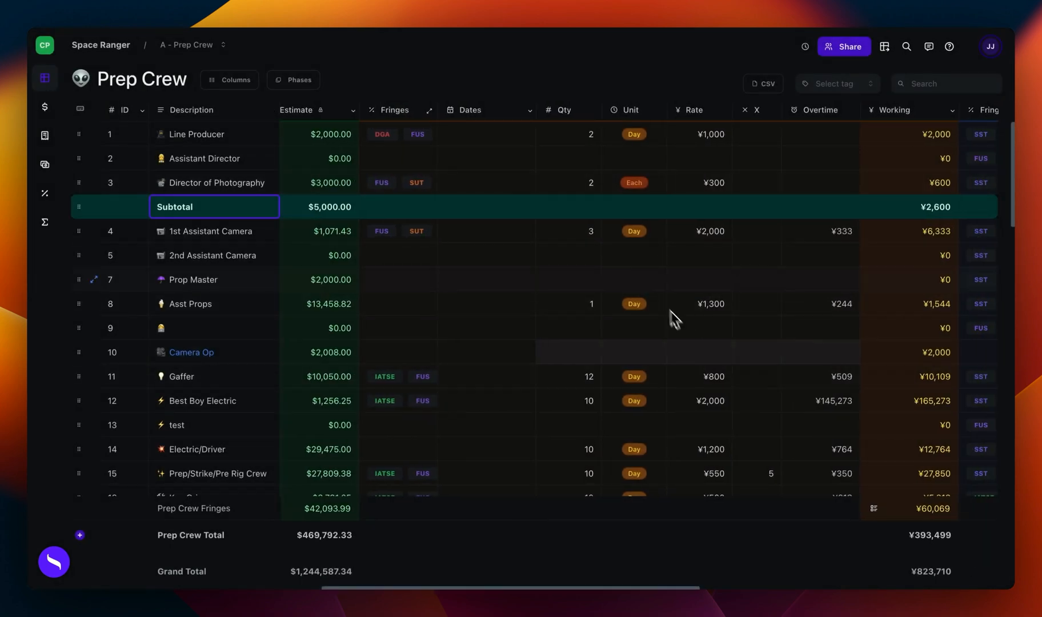
pyautogui.moveTo(653, 357)
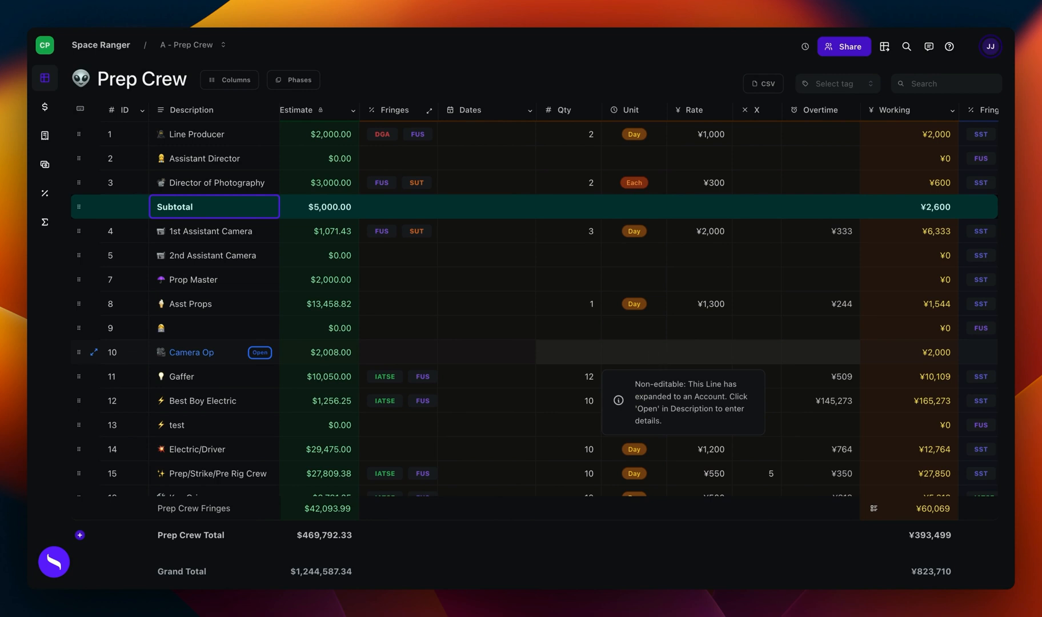
pyautogui.hscroll(1, 653, 358)
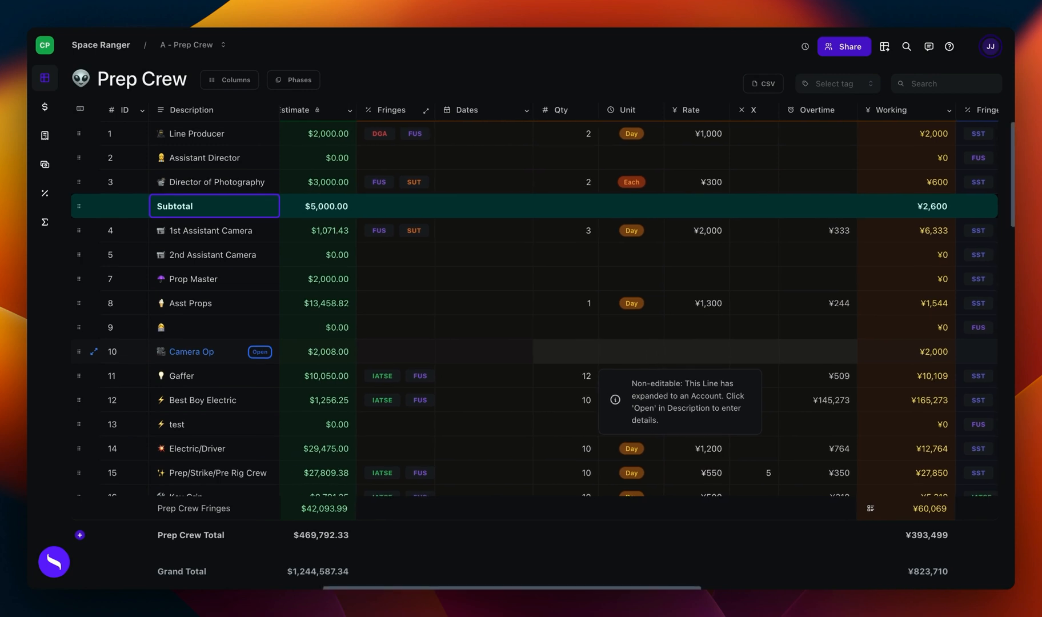
pyautogui.scroll(-1, 653, 357)
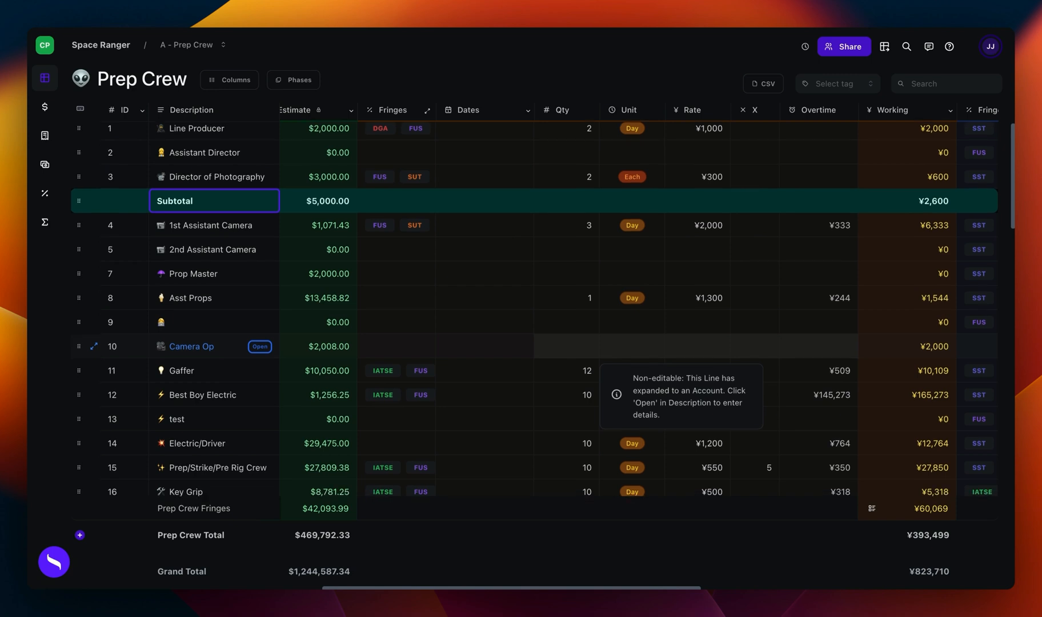
# Step: Return to the Space Ranger top level and open the Prep Crew account again
pyautogui.scroll(1, 653, 357)
pyautogui.press('Escape')
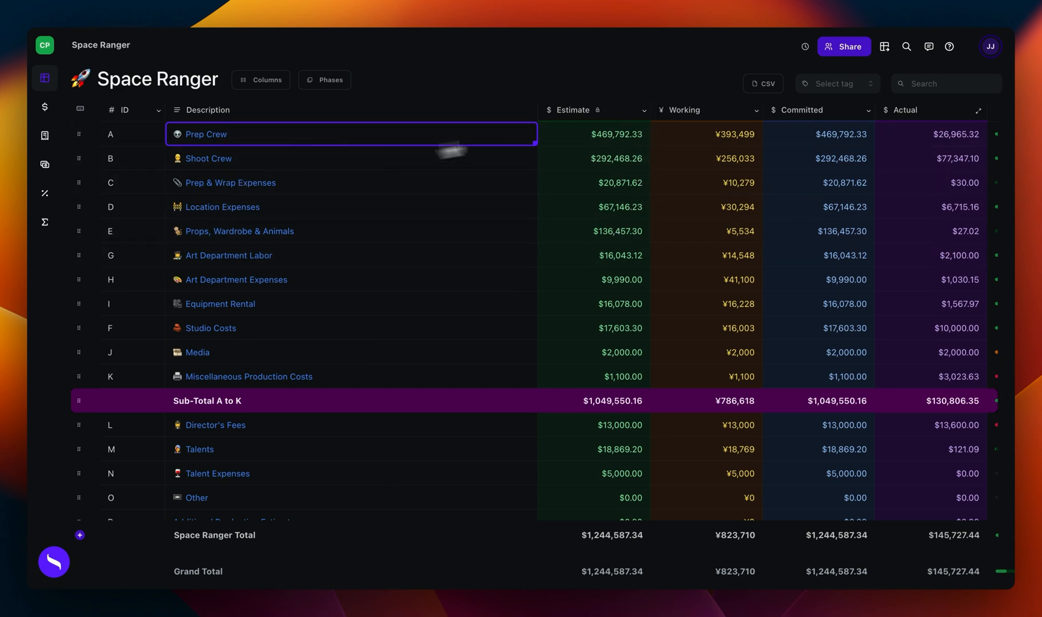
pyautogui.click(644, 112)
pyautogui.click(612, 157)
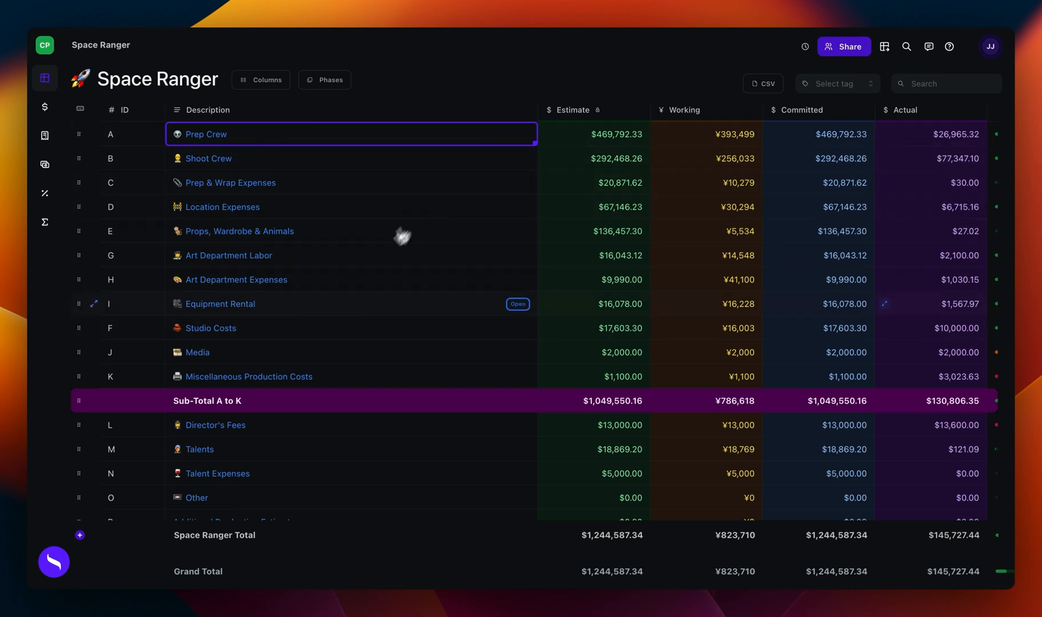
pyautogui.click(228, 162)
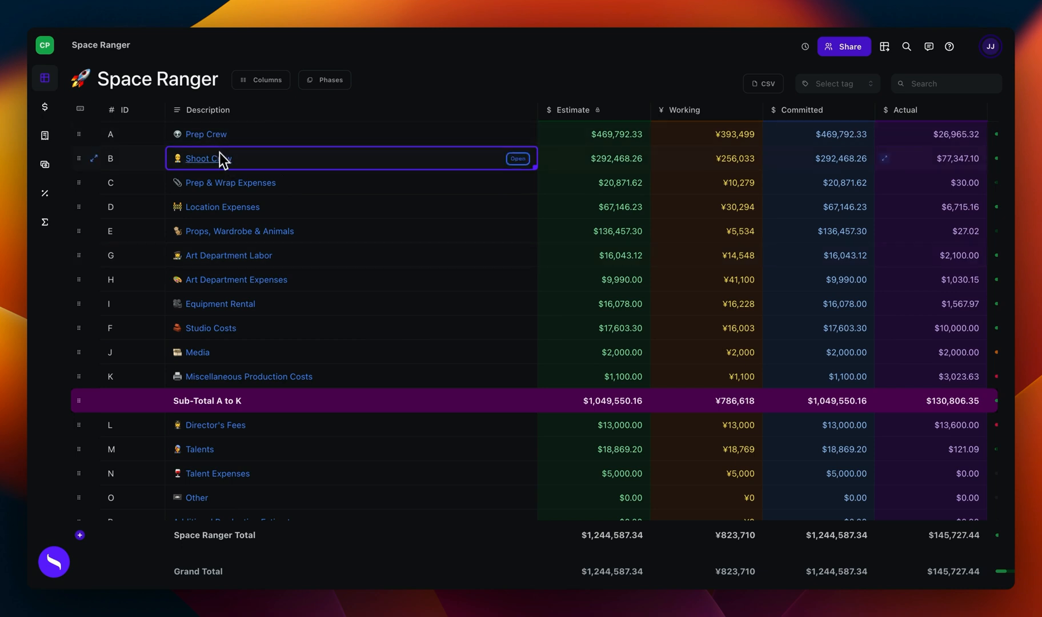
pyautogui.click(213, 138)
pyautogui.click(213, 137)
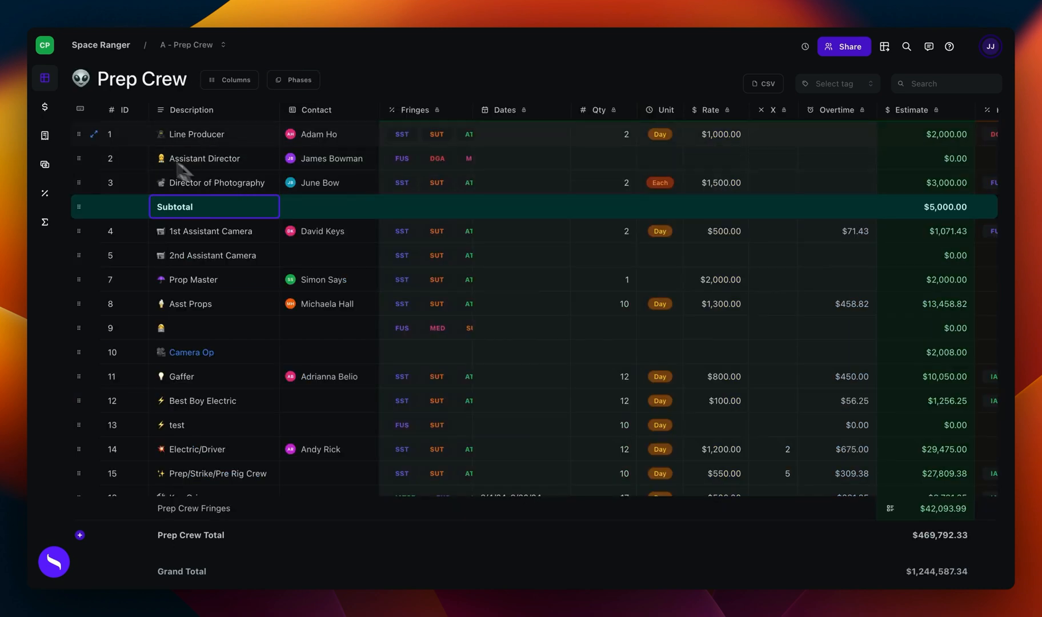
pyautogui.click(103, 44)
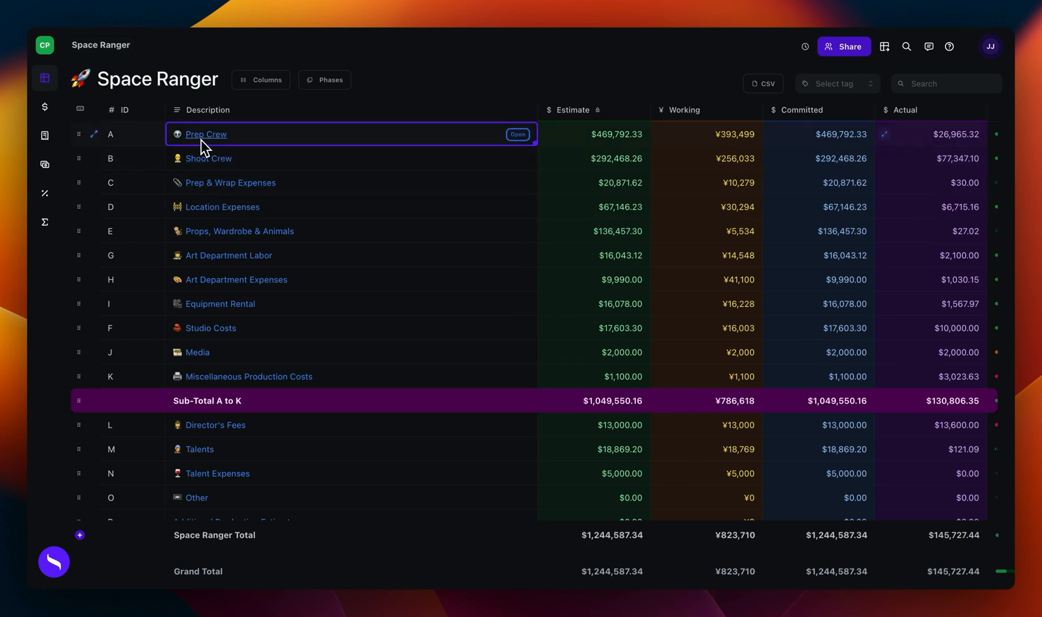
pyautogui.click(224, 139)
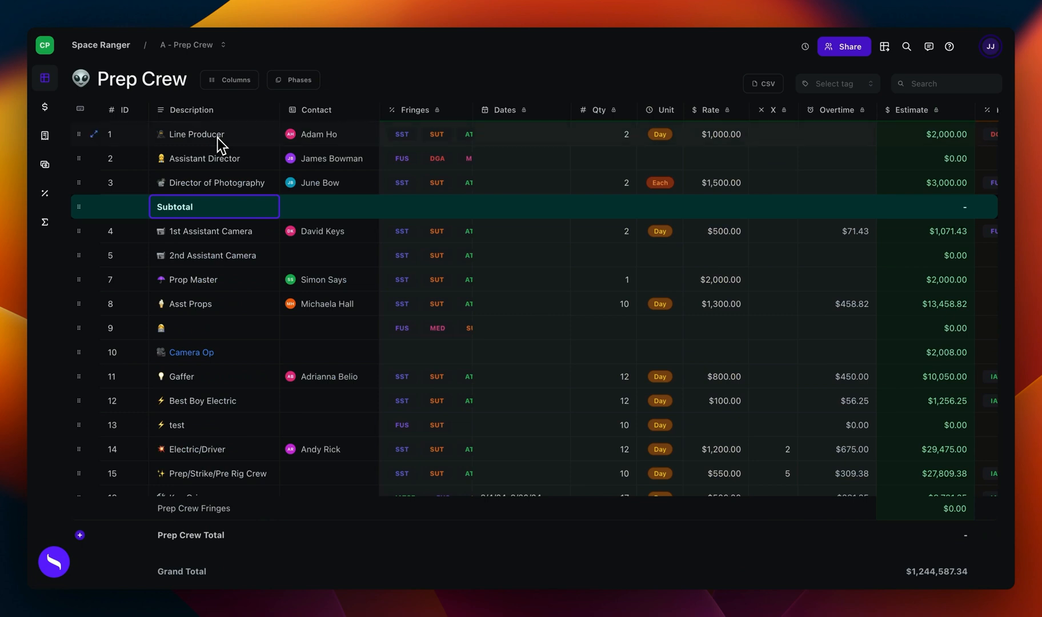
# Step: Expand the Line Producer line in Prep Crew into its own account
pyautogui.click(216, 143)
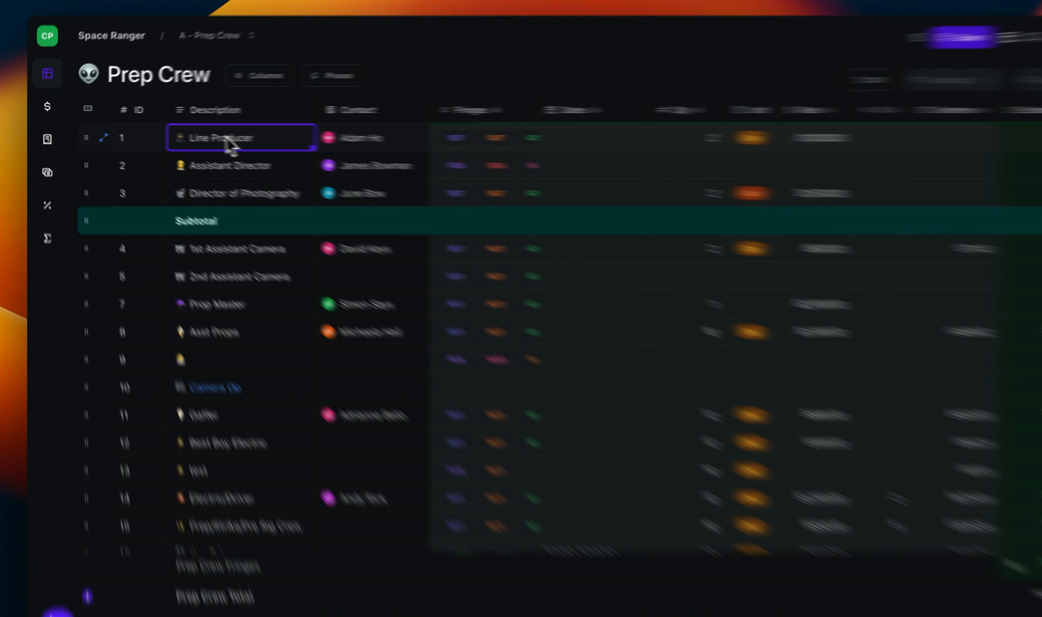
pyautogui.rightClick(228, 143)
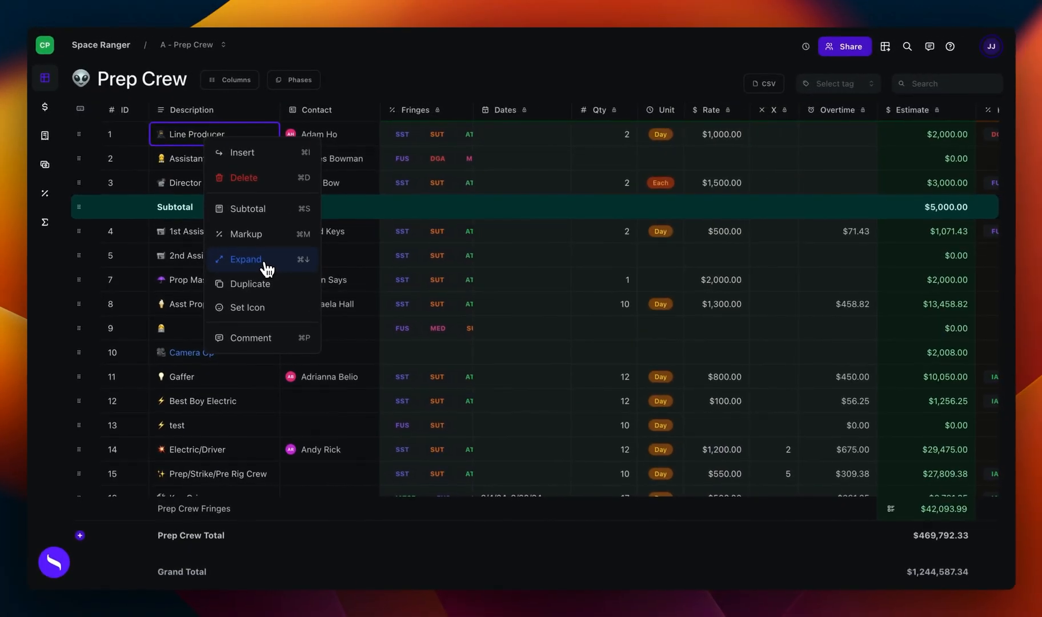
pyautogui.click(265, 263)
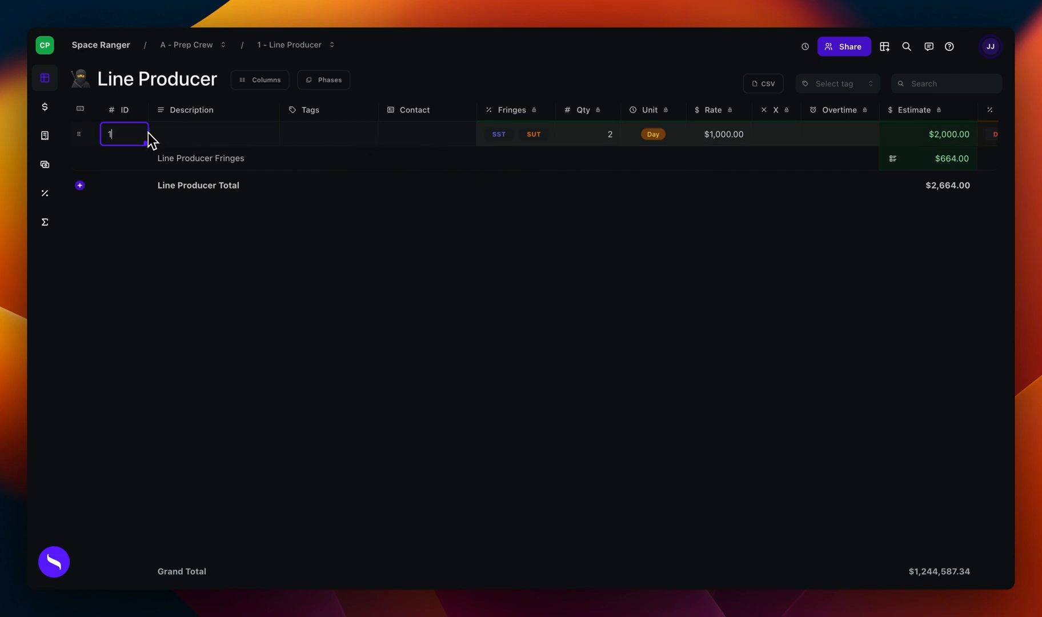
# Step: Give the first detail line ID 1-1 and describe the three lines as Line Producer Pre Production, Line Producer Production and Wrap
pyautogui.press('Tab')
pyautogui.write('Li')
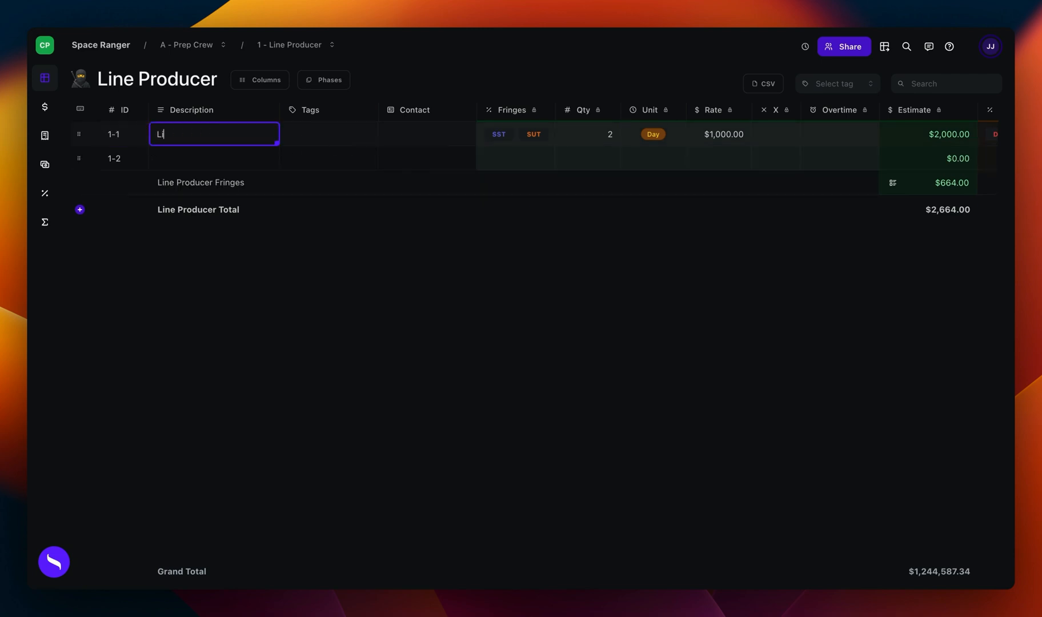
pyautogui.write('ne Prod')
pyautogui.write('ucer Pre Production')
pyautogui.press('Return')
pyautogui.write('Line P')
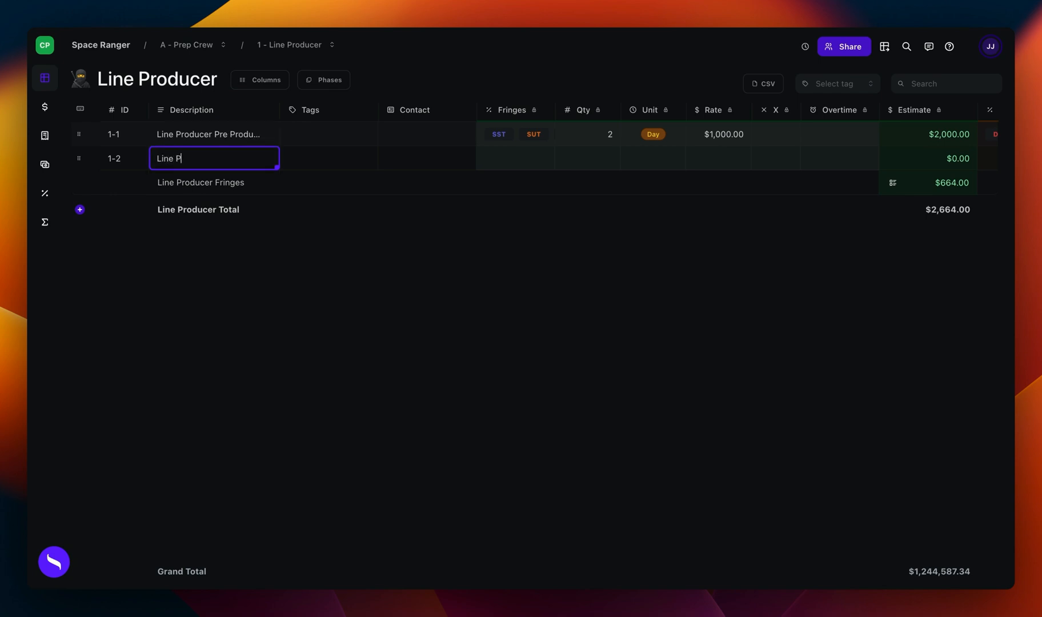
pyautogui.write('roducer Production')
pyautogui.press('Return')
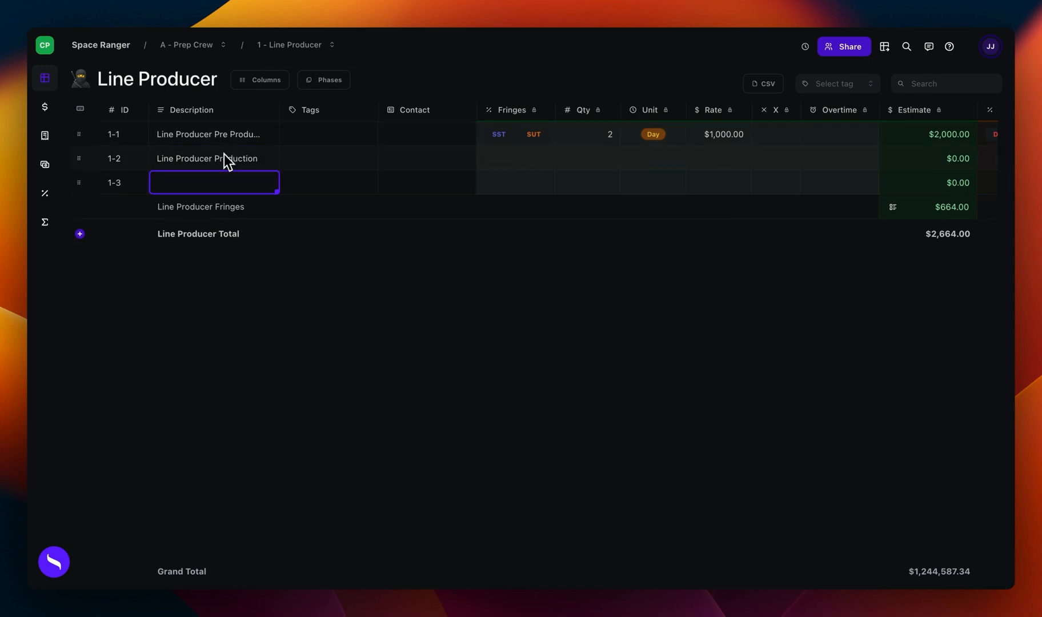
pyautogui.write('Wrap')
pyautogui.click(404, 157)
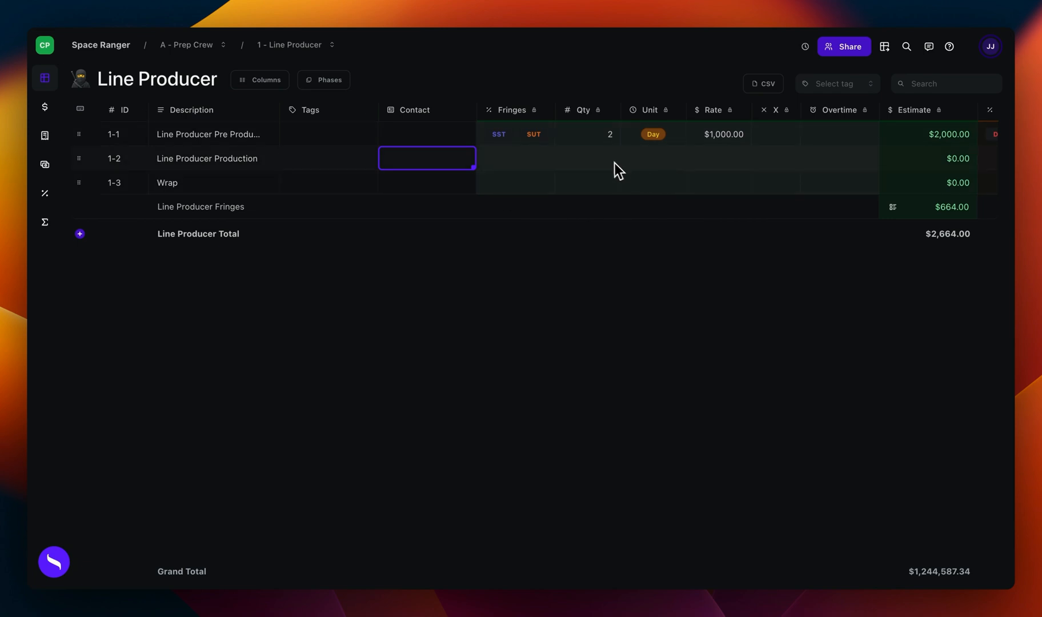
# Step: Set the Estimate rate of the Line Producer Pre Production line to 800
pyautogui.click(604, 142)
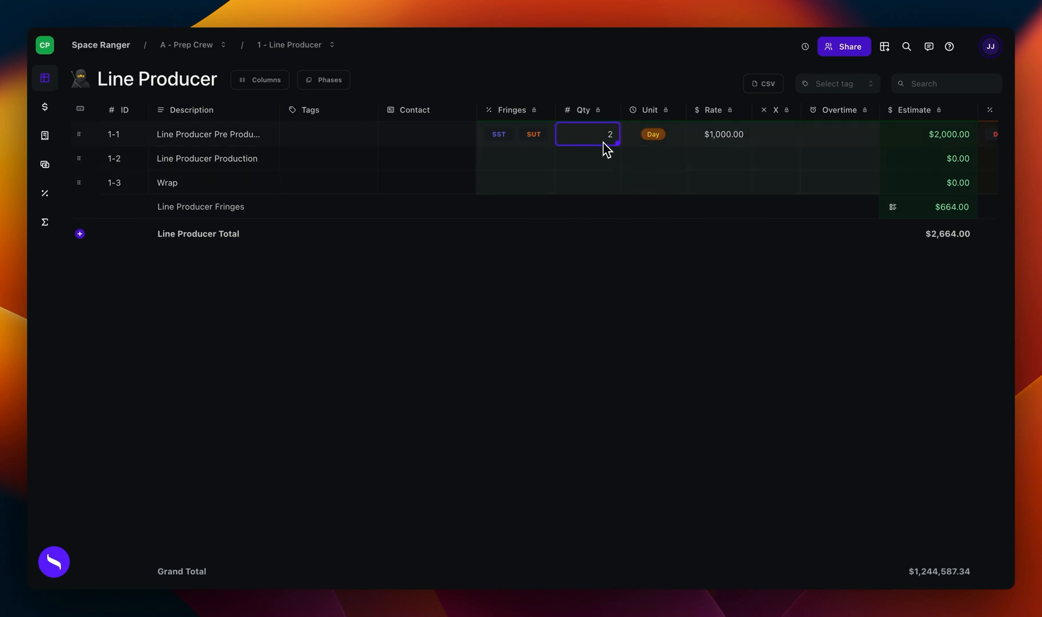
pyautogui.click(735, 141)
pyautogui.write('800')
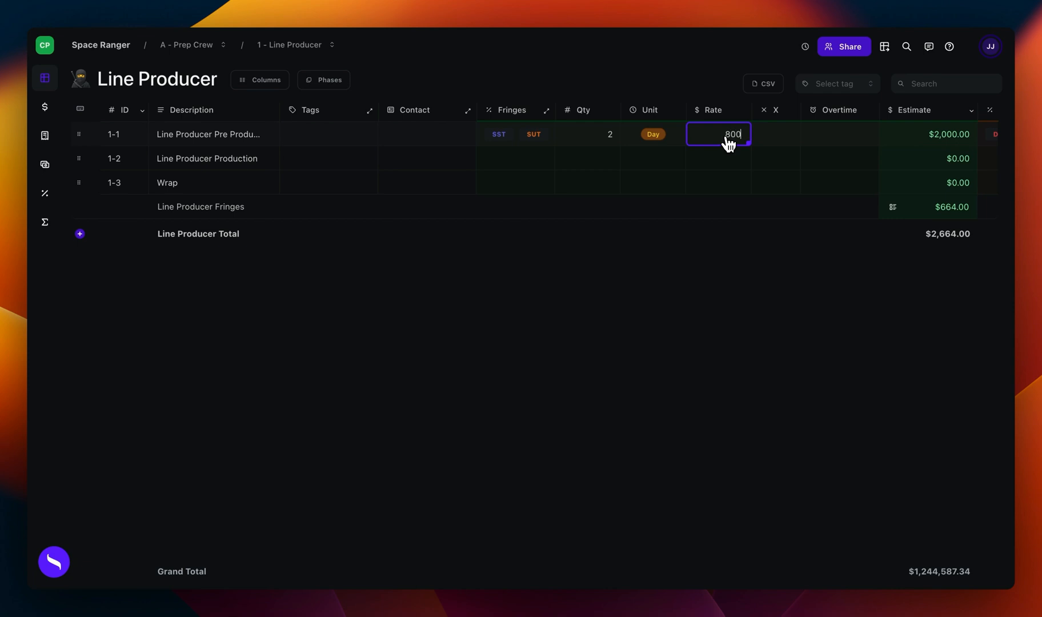
pyautogui.press('Return')
# Step: Give the Line Producer Production line a quantity of 1 Day at a rate of 1,000
pyautogui.click(617, 160)
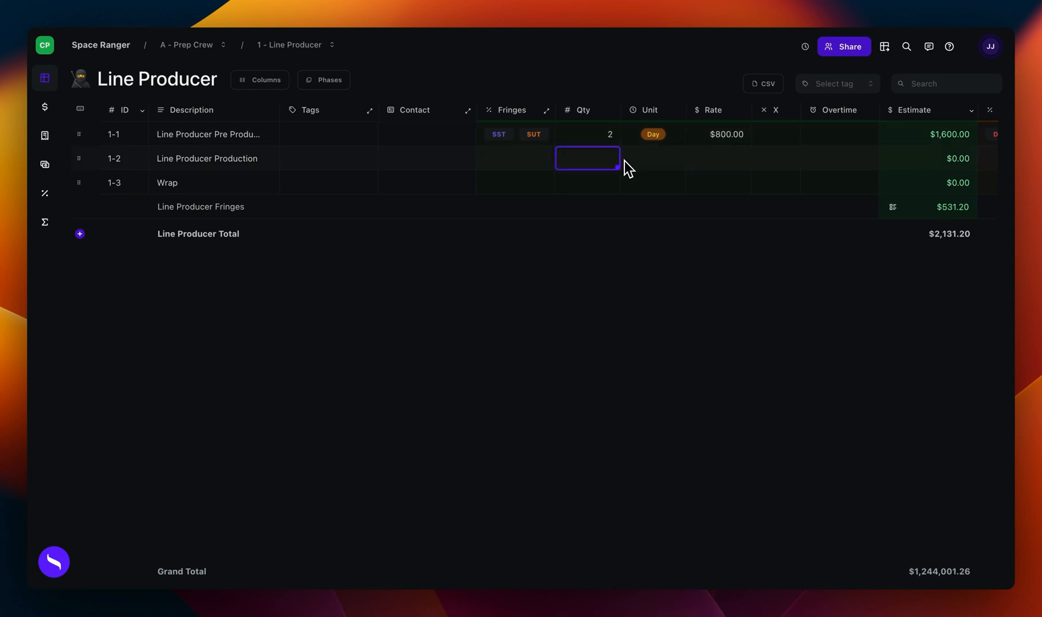
pyautogui.write('1')
pyautogui.click(711, 162)
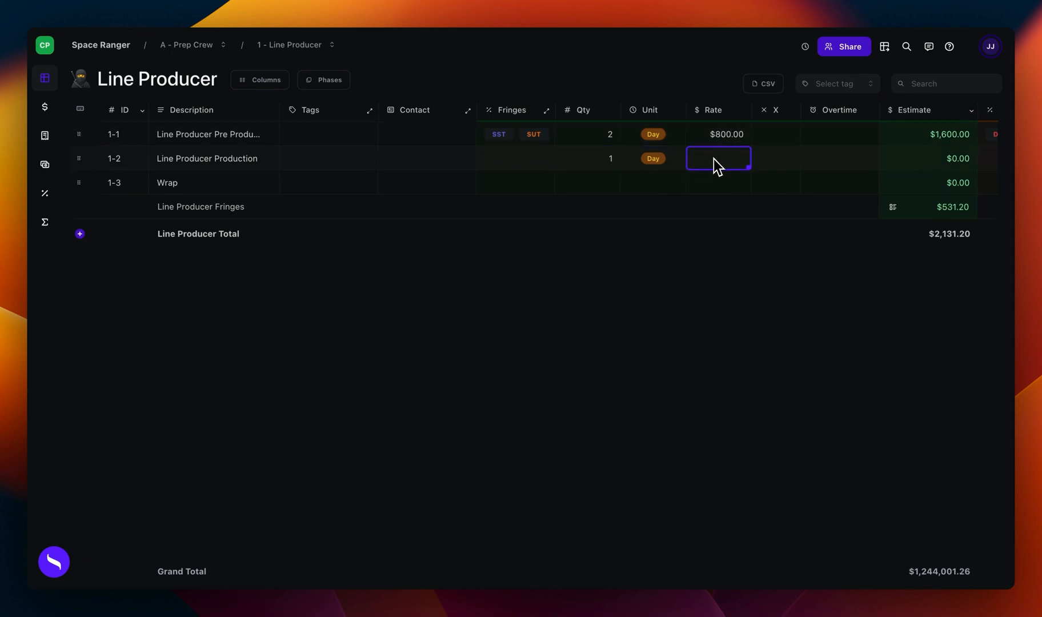
pyautogui.click(672, 181)
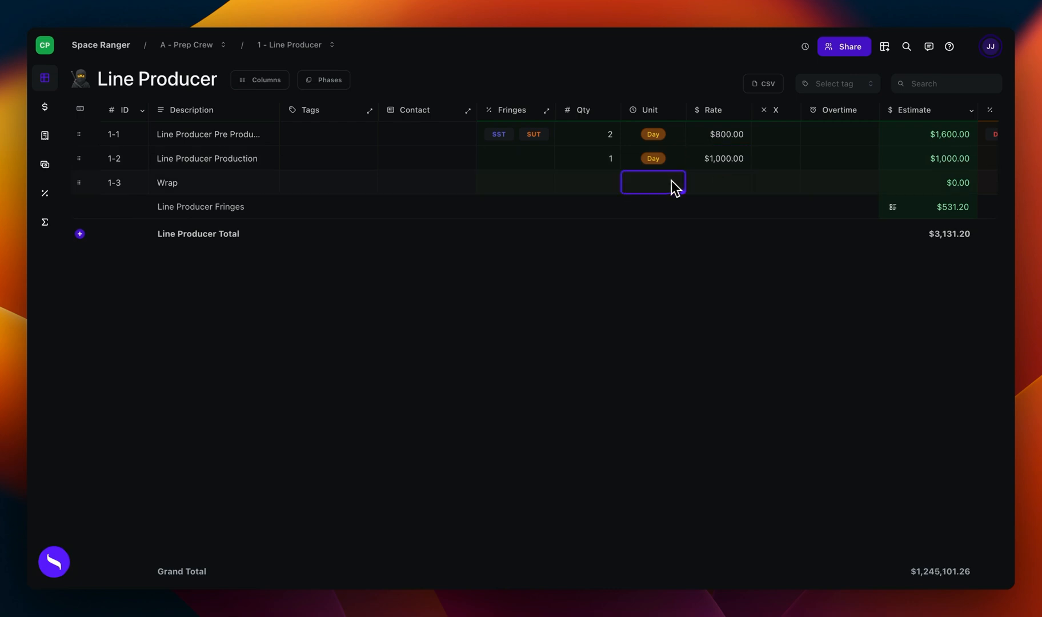
# Step: Give the Wrap line a quantity of 1 Day at a rate of 800
pyautogui.click(619, 182)
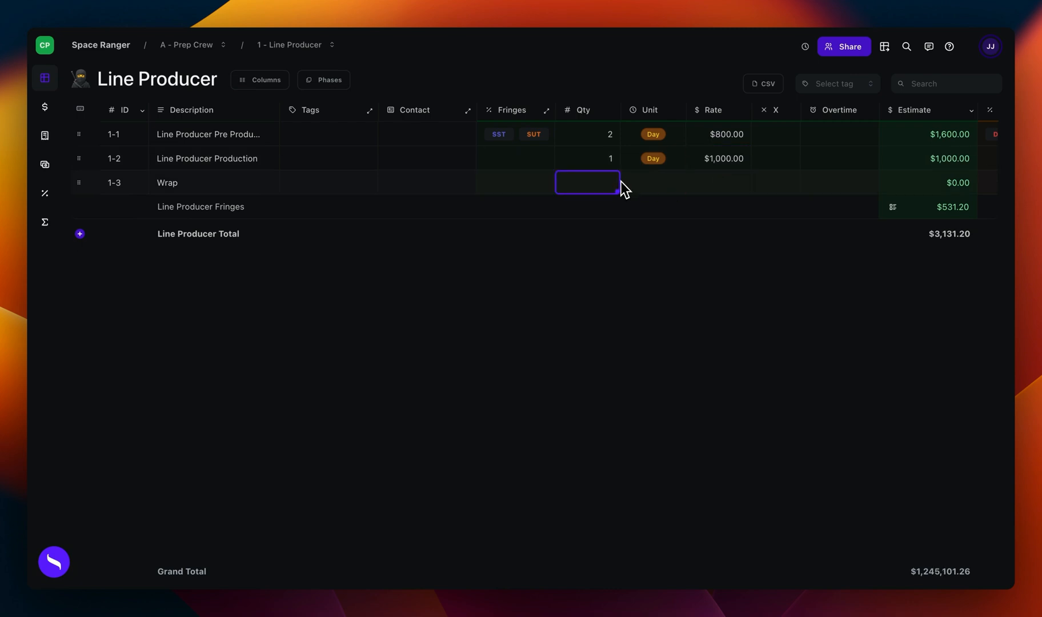
pyautogui.write('1')
pyautogui.click(647, 183)
pyautogui.write('Da')
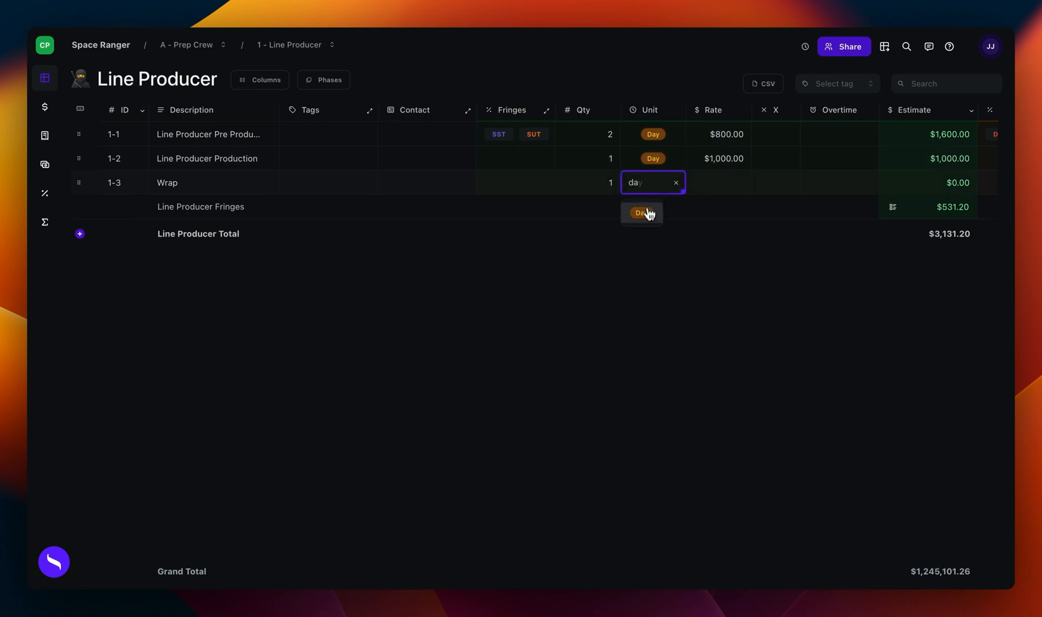
pyautogui.click(646, 211)
pyautogui.click(715, 185)
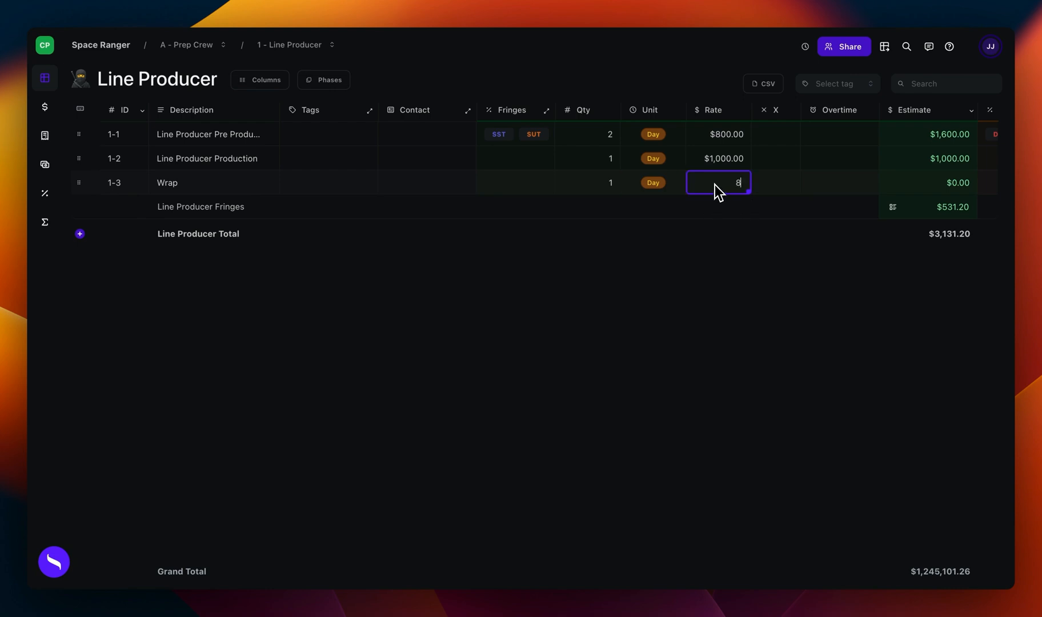
pyautogui.click(805, 167)
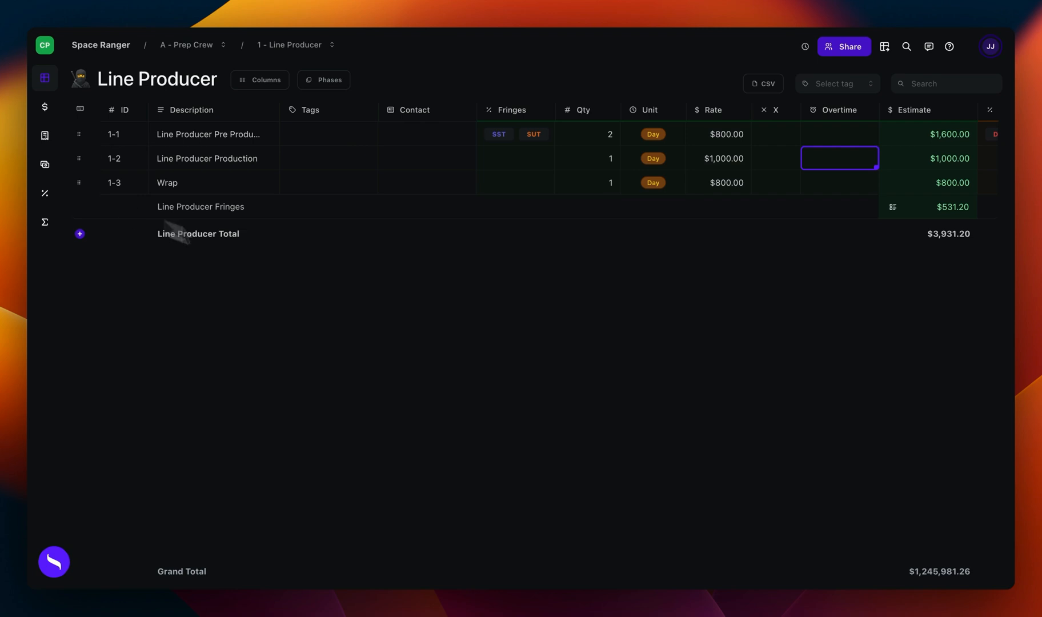
# Step: Go back to the Prep Crew account and check the expanded Line Producer line
pyautogui.click(184, 47)
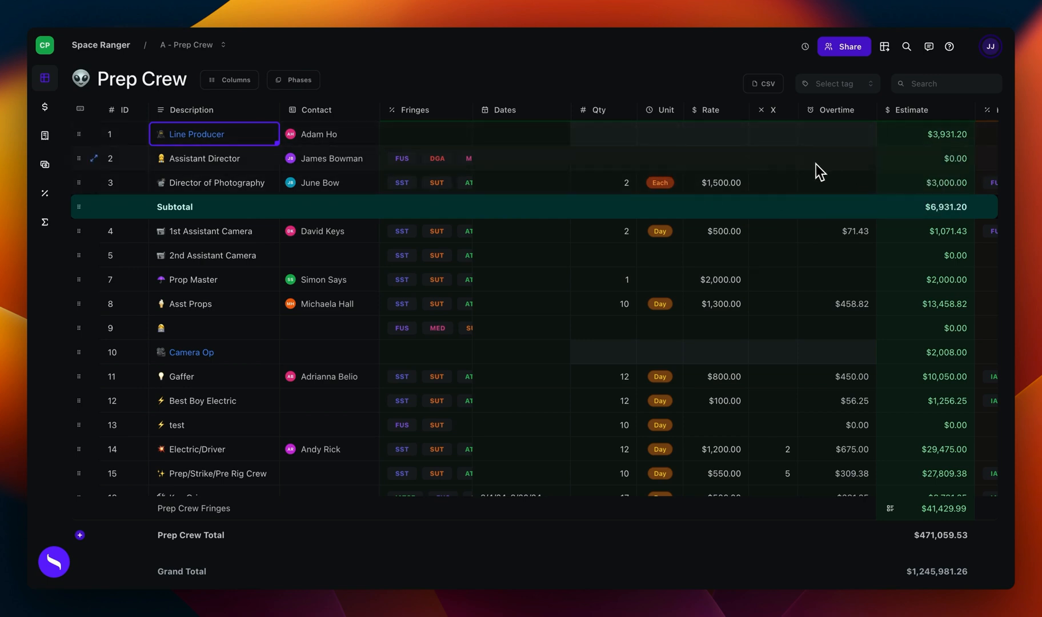
pyautogui.click(230, 136)
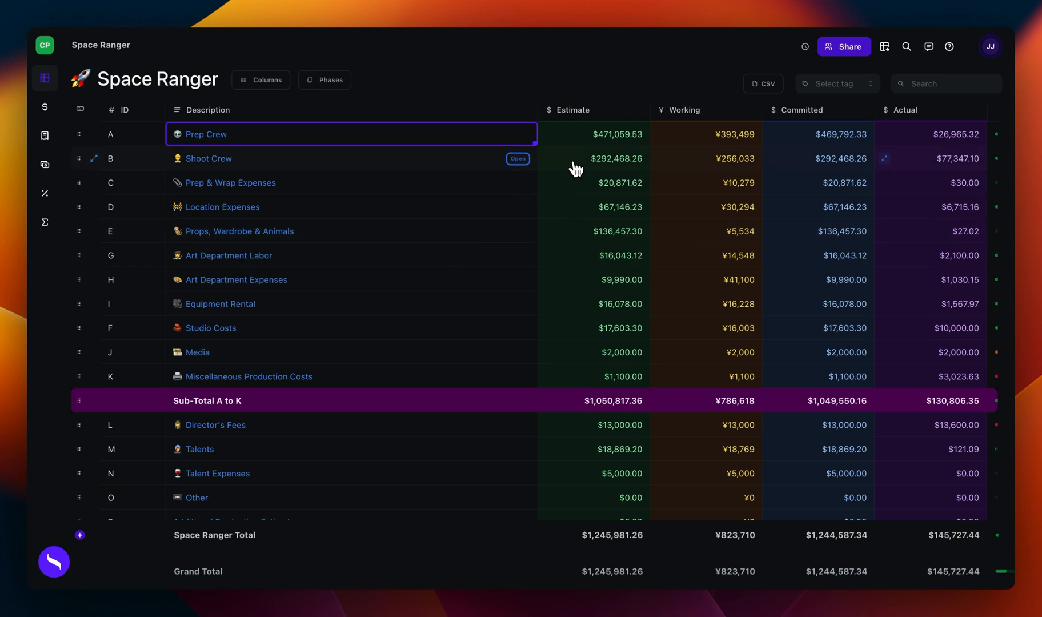
# Step: Open the project's sharing settings and review the role options for the first project member, keeping Comment
pyautogui.click(844, 47)
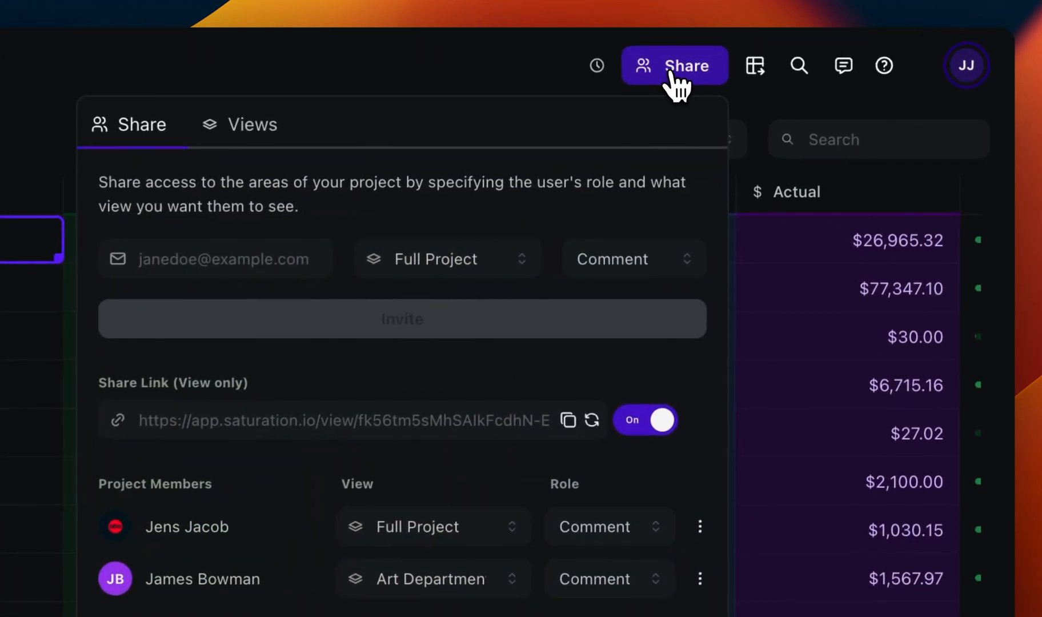
pyautogui.click(610, 526)
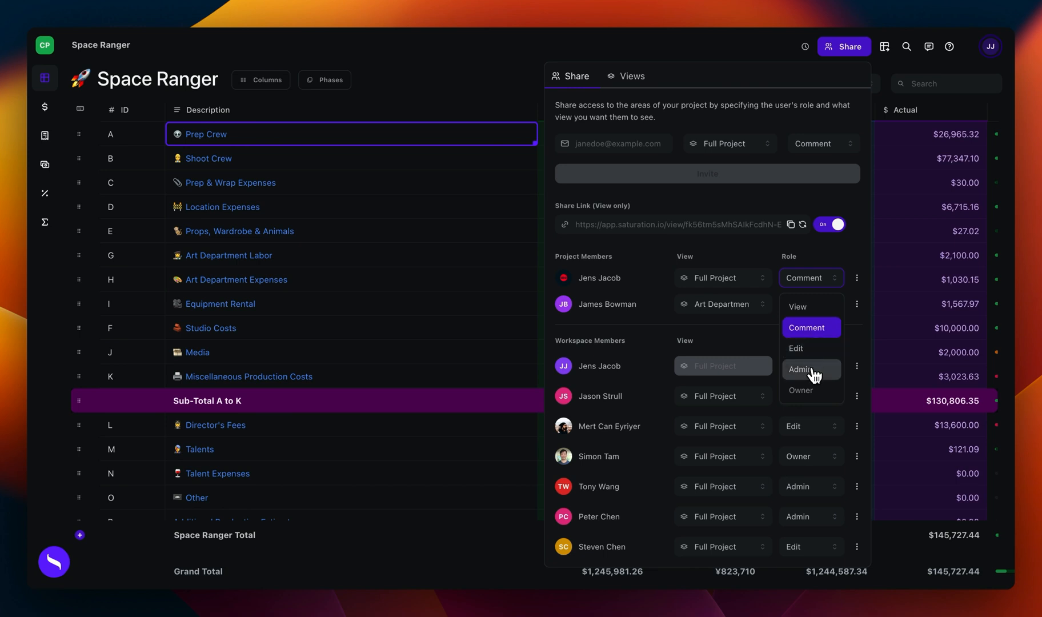
pyautogui.click(817, 328)
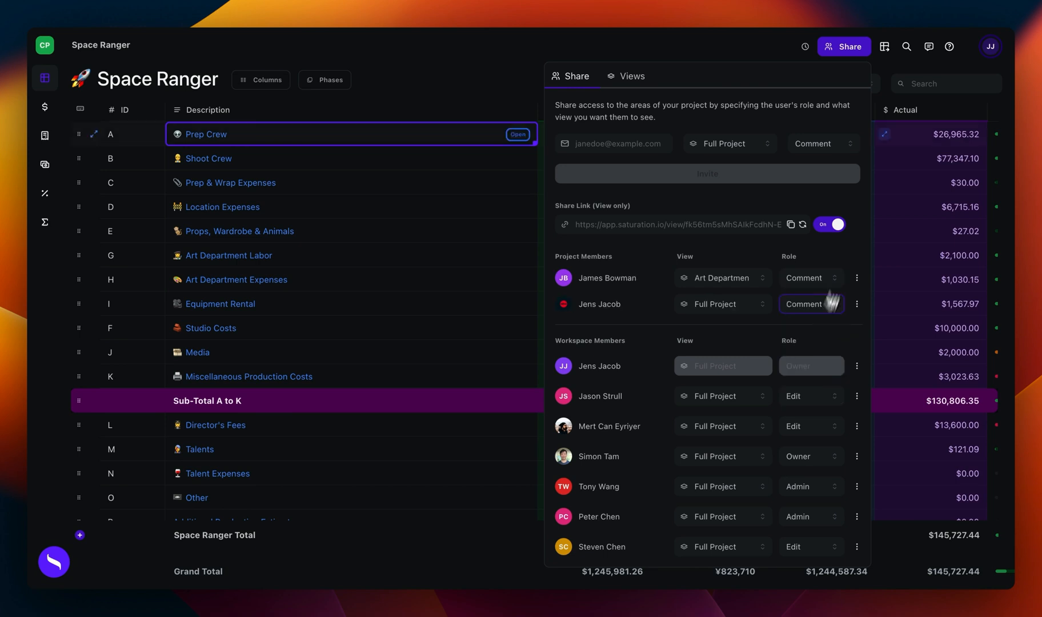
# Step: Post a project comment mentioning a workspace member, tagging Meals for Crew & Talent and saying "we need more budget here!", and check it in the comments
pyautogui.click(929, 47)
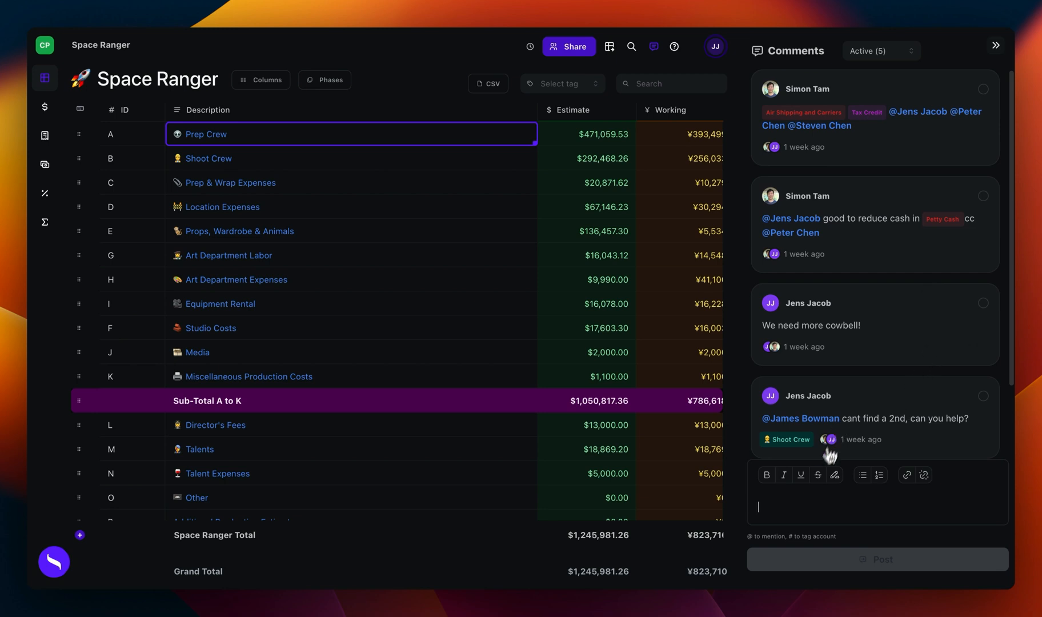
pyautogui.write('@')
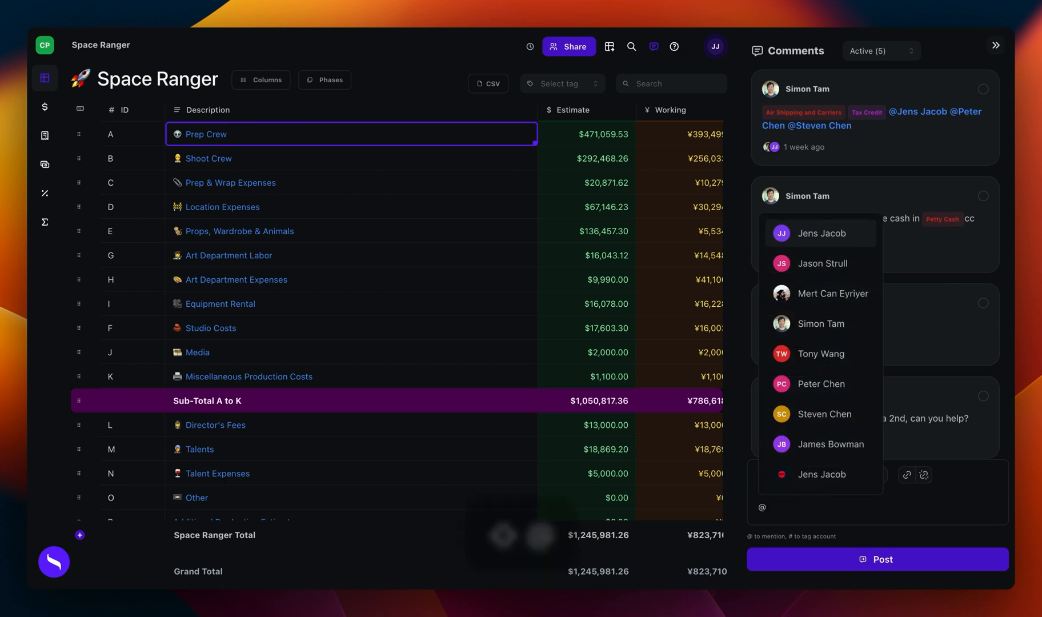
pyautogui.click(821, 324)
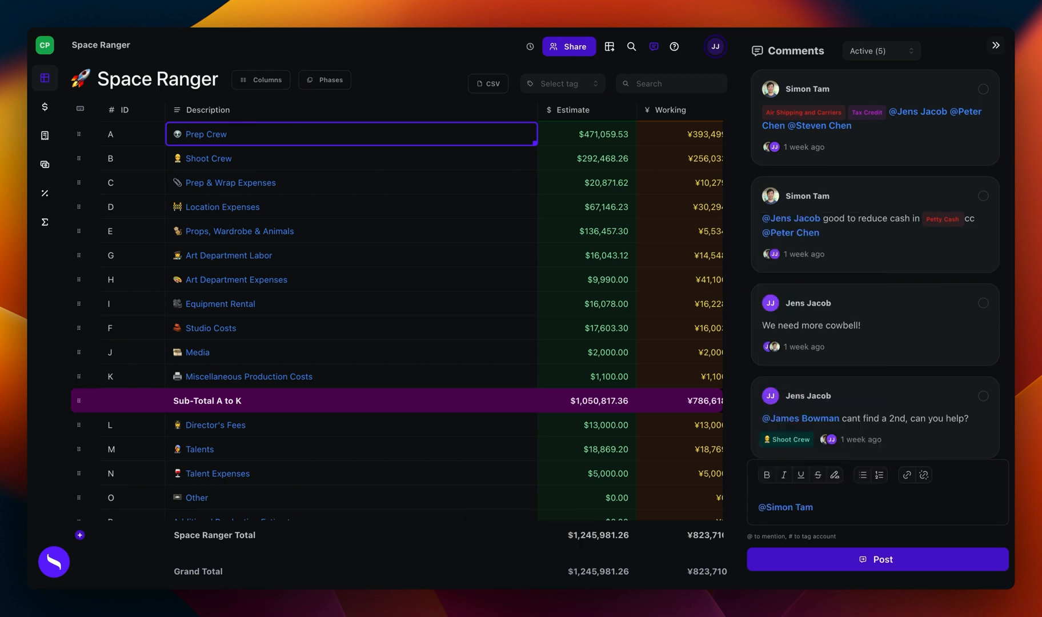
pyautogui.write('#')
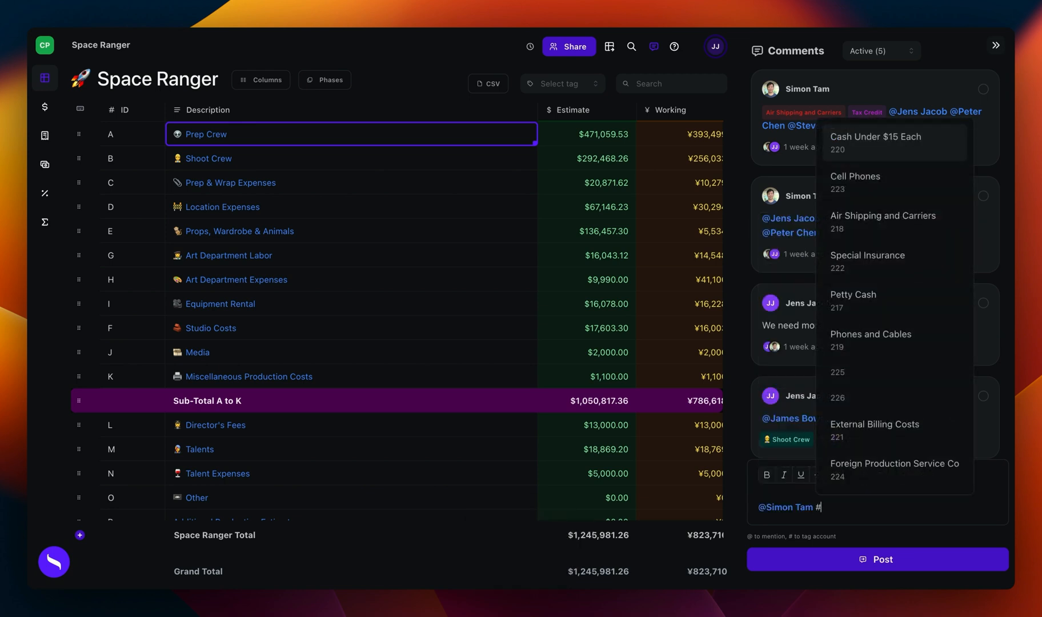
pyautogui.write('meals')
pyautogui.press('Return')
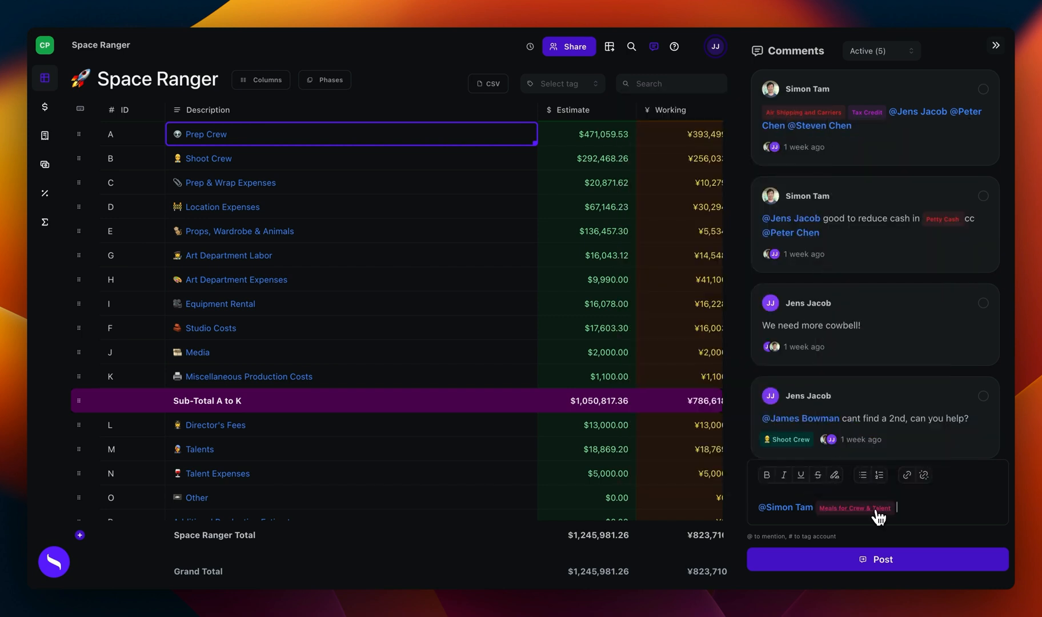
pyautogui.write('we need more budget here!')
pyautogui.click(868, 559)
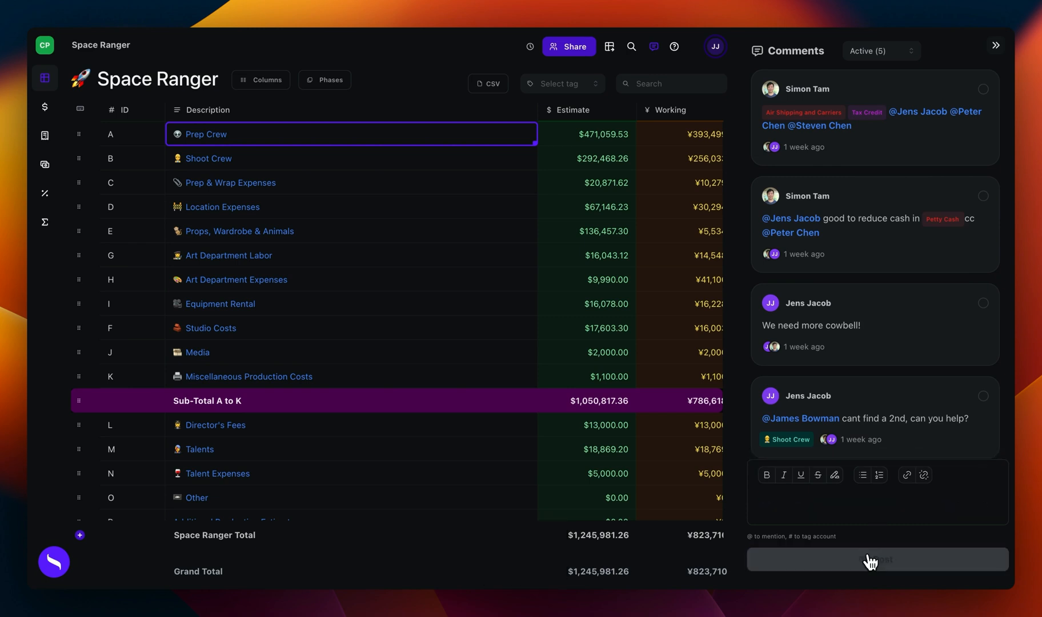
pyautogui.scroll(-5, 865, 391)
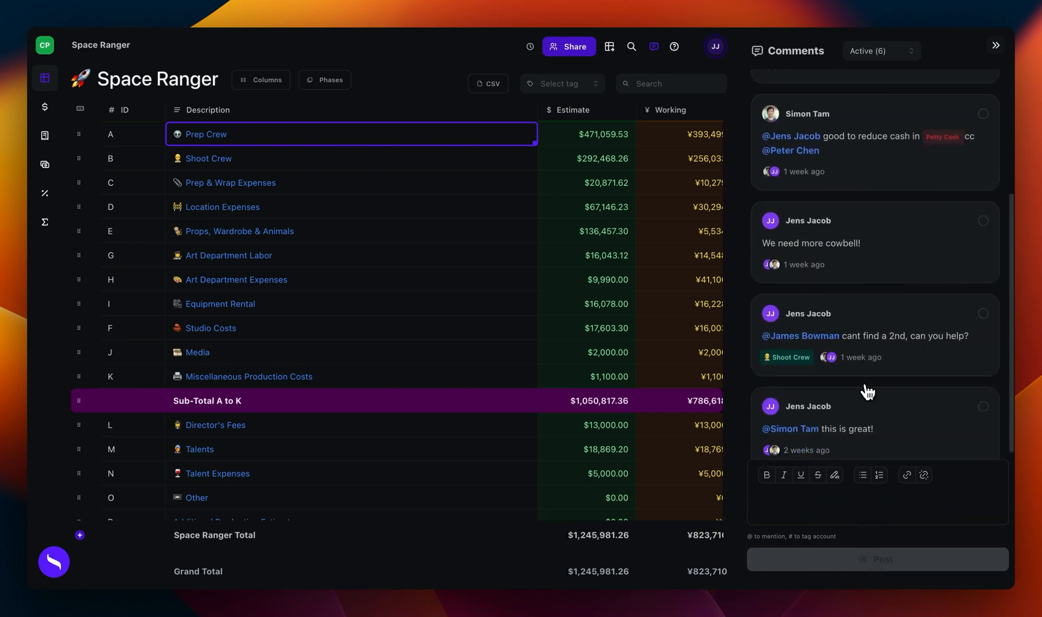
pyautogui.scroll(5, 868, 392)
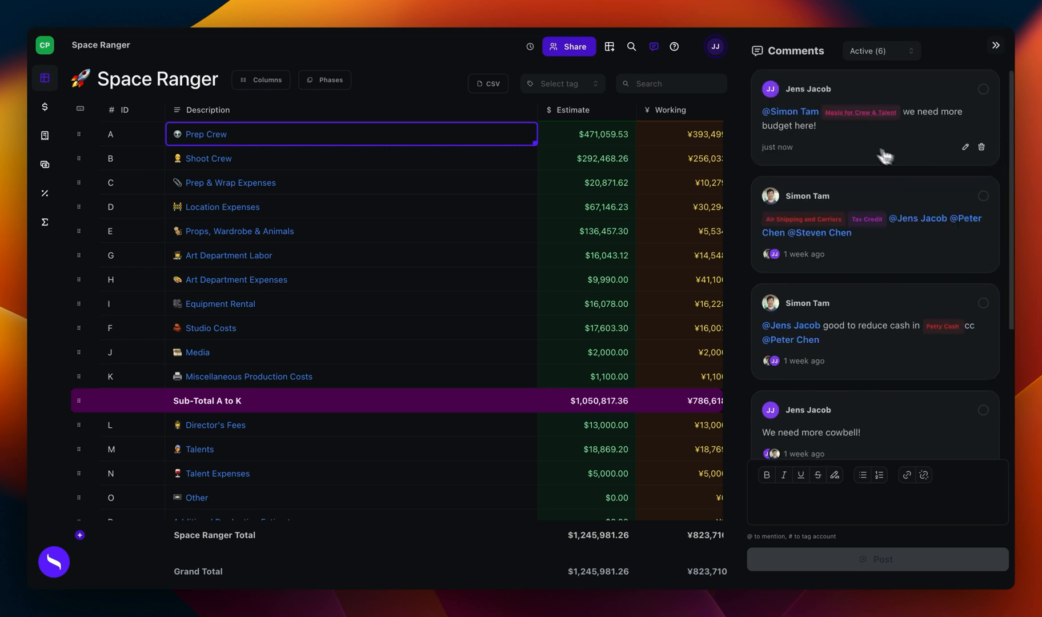
# Step: Follow the comment's Meals for Crew & Talent tag to its line in Studio Costs, and return to the Space Ranger topsheet
pyautogui.click(856, 113)
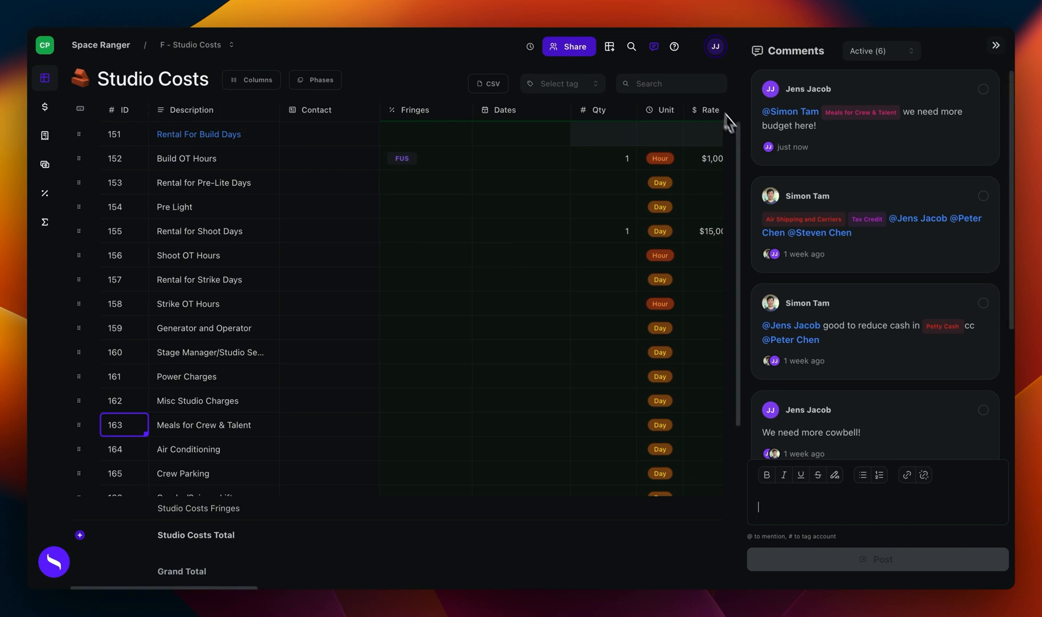
pyautogui.click(996, 45)
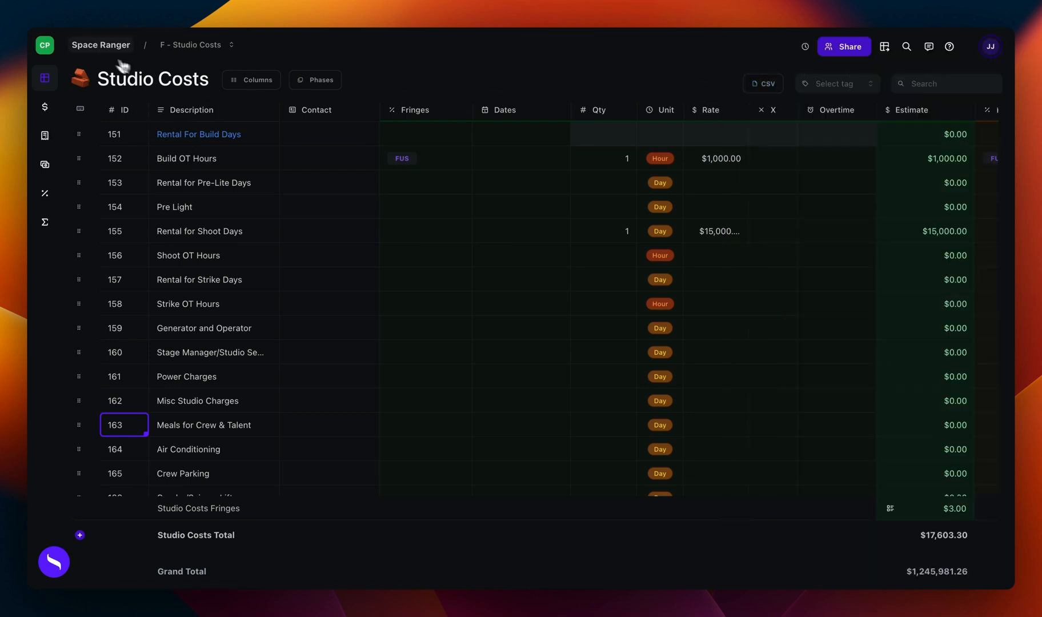
pyautogui.click(101, 46)
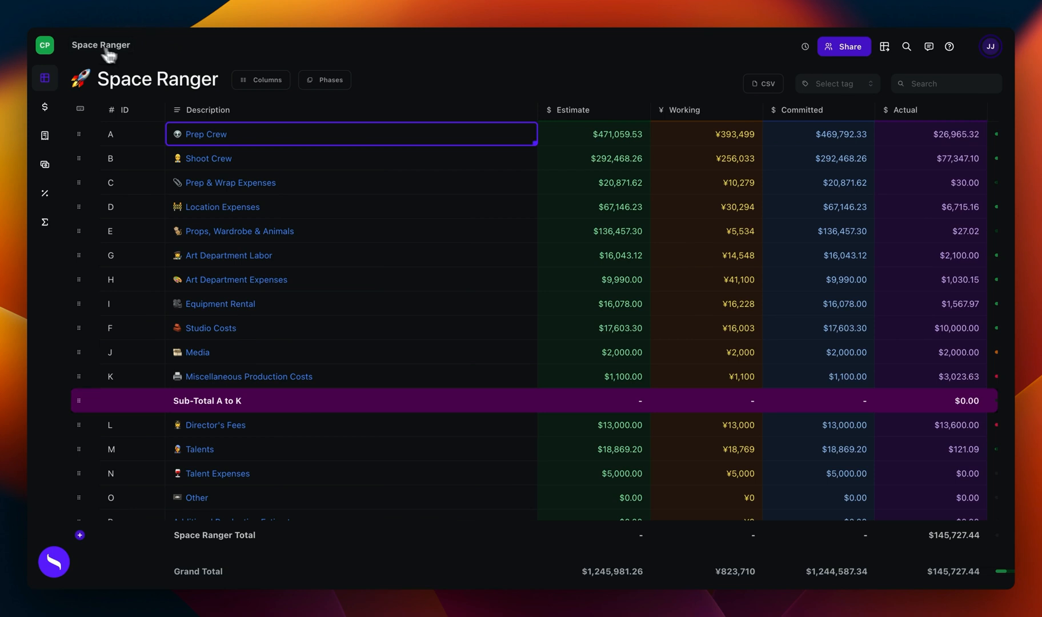
# Step: Open the Art Department view for editing in the sharing settings, review its phase options, and save the view
pyautogui.click(845, 53)
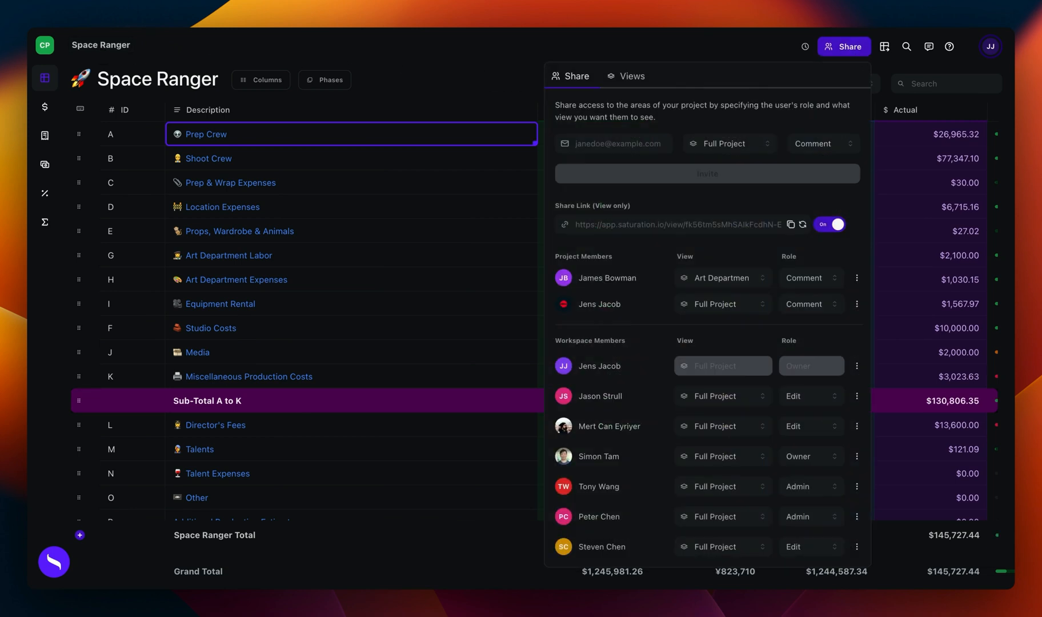
pyautogui.click(633, 77)
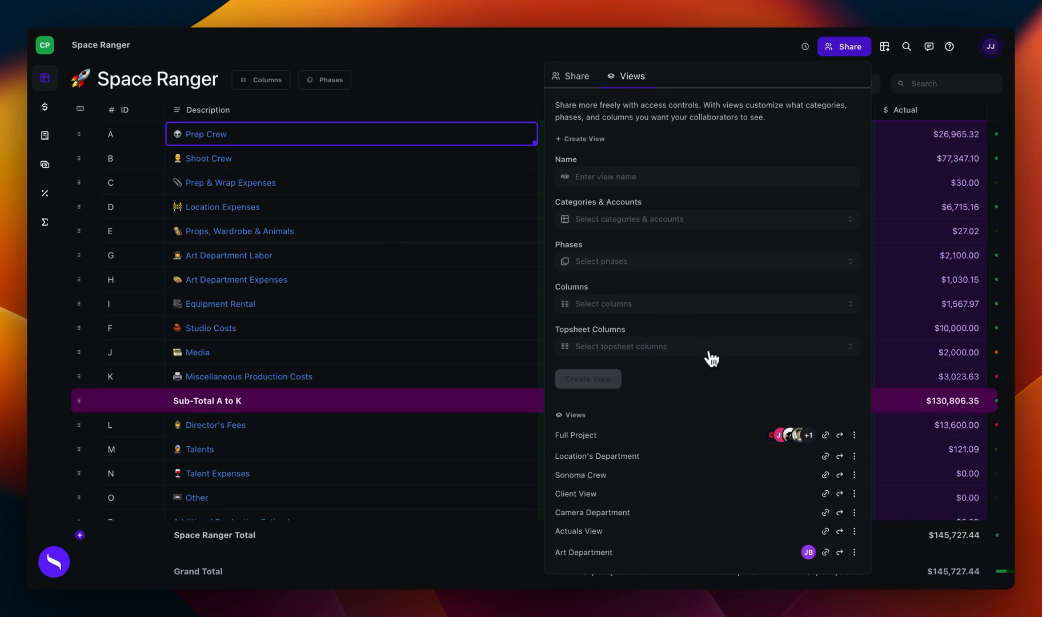
pyautogui.click(854, 552)
pyautogui.click(854, 532)
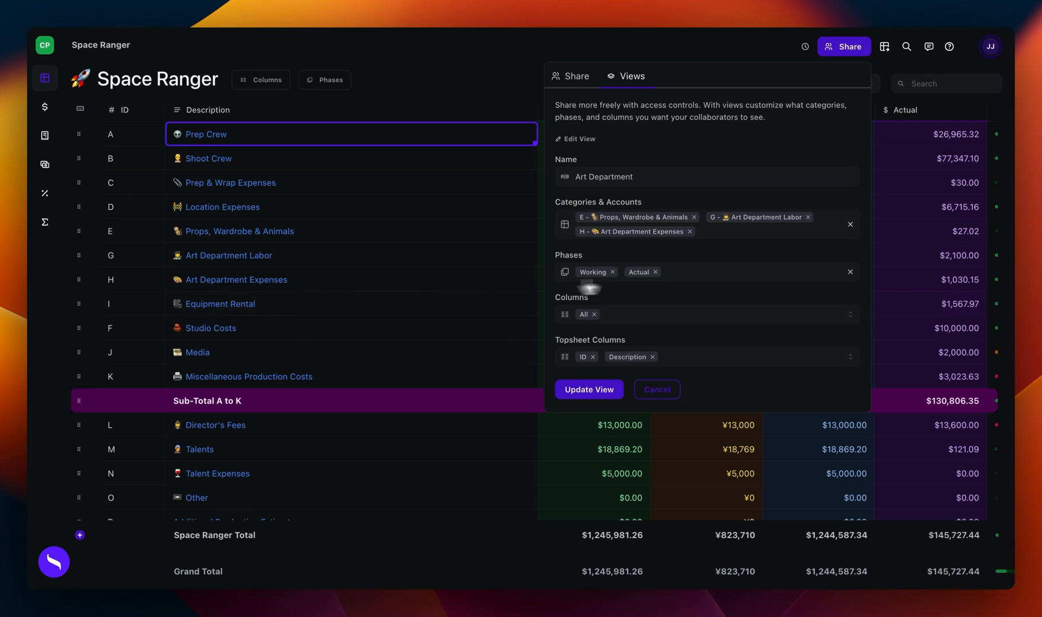
pyautogui.click(701, 273)
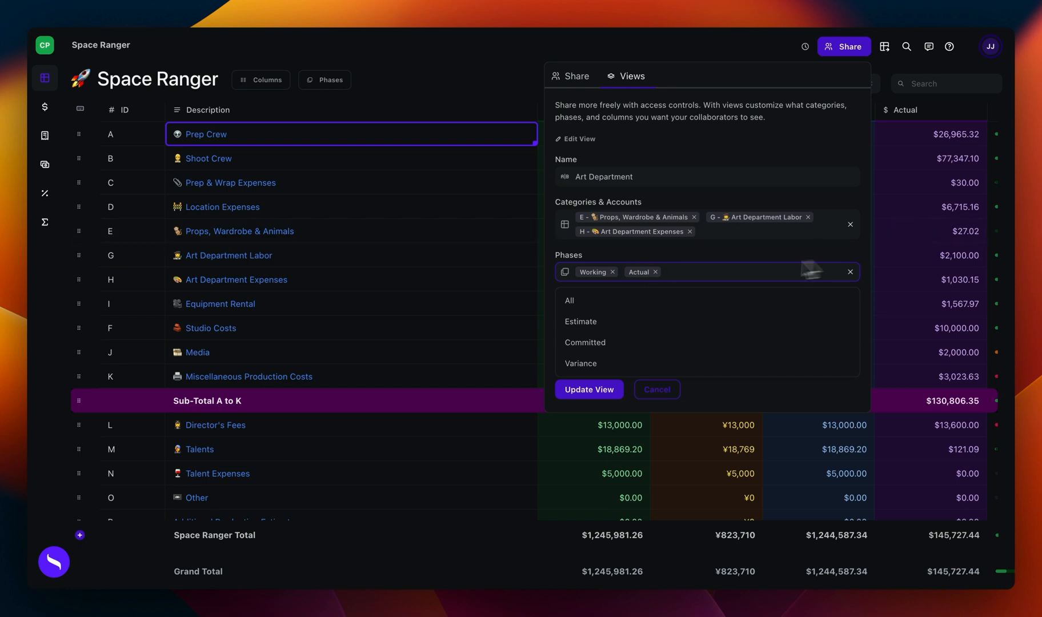
pyautogui.click(616, 257)
pyautogui.click(606, 396)
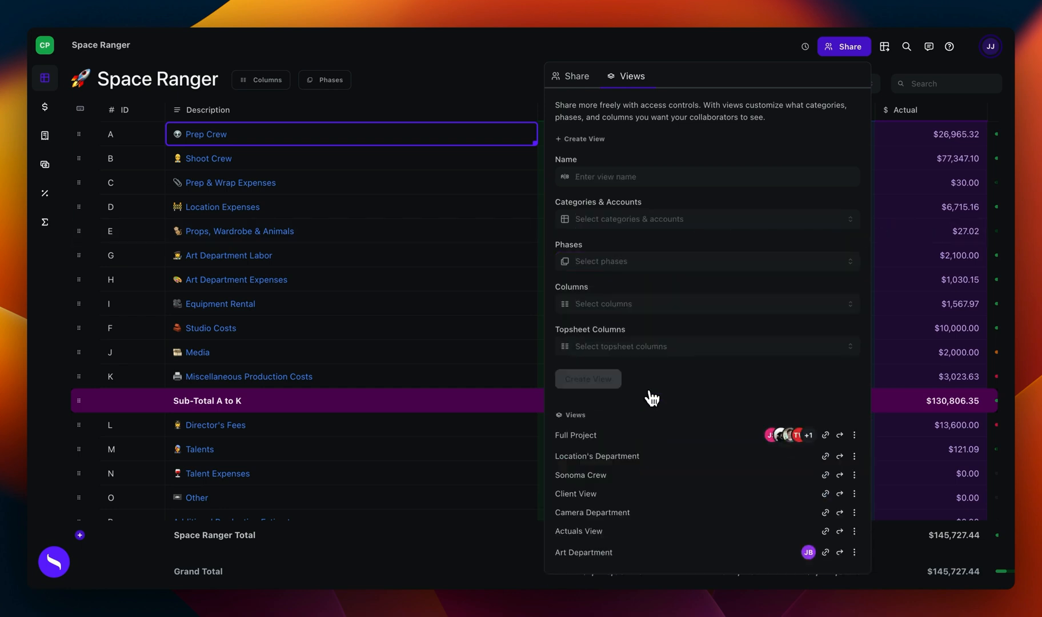
# Step: Preview the Art Department view and examine the Props, Wardrobe & Animals account across its Working and Actual columns
pyautogui.click(839, 552)
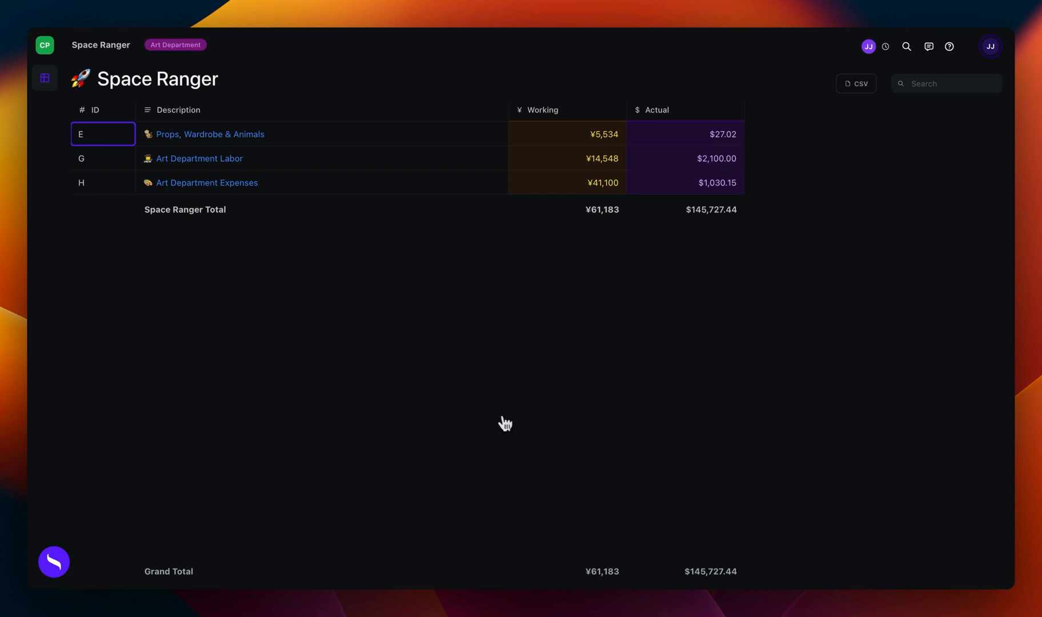
pyautogui.click(185, 139)
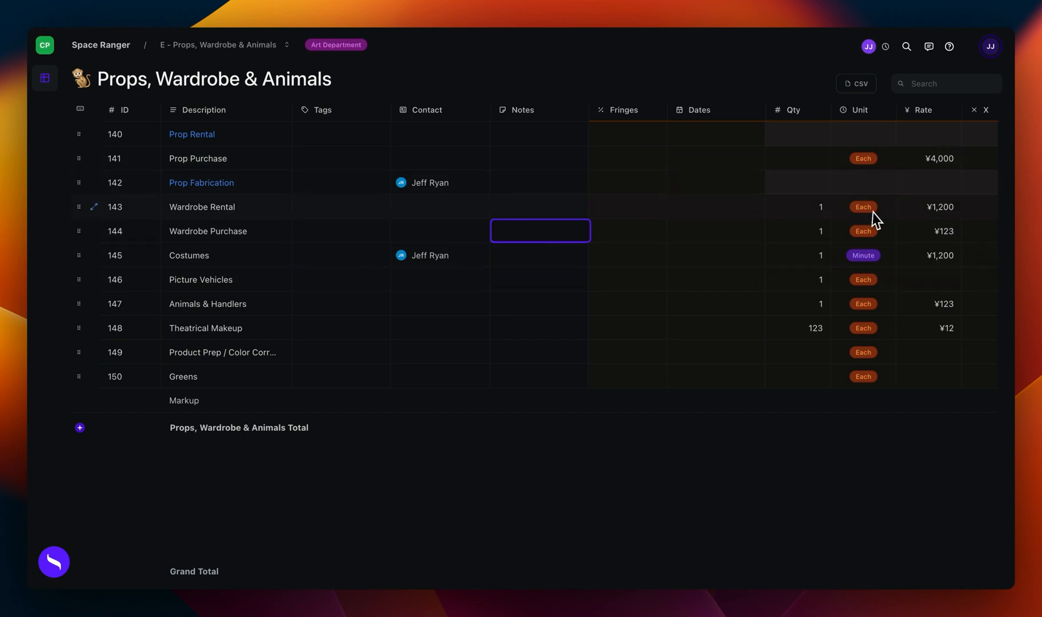
pyautogui.hscroll(2, 874, 213)
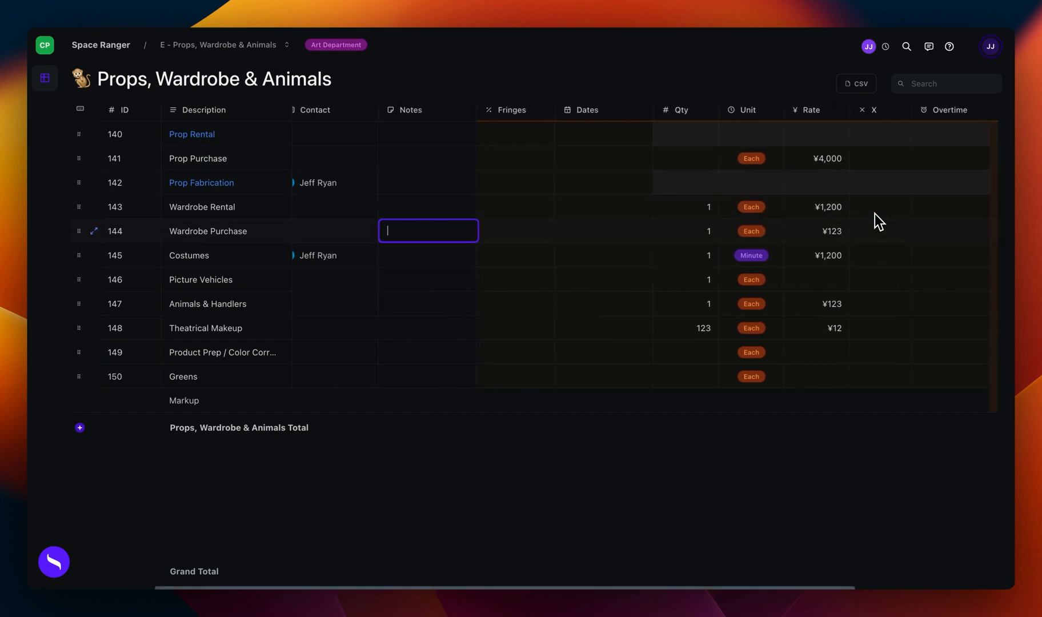
pyautogui.hscroll(2, 742, 265)
pyautogui.click(821, 234)
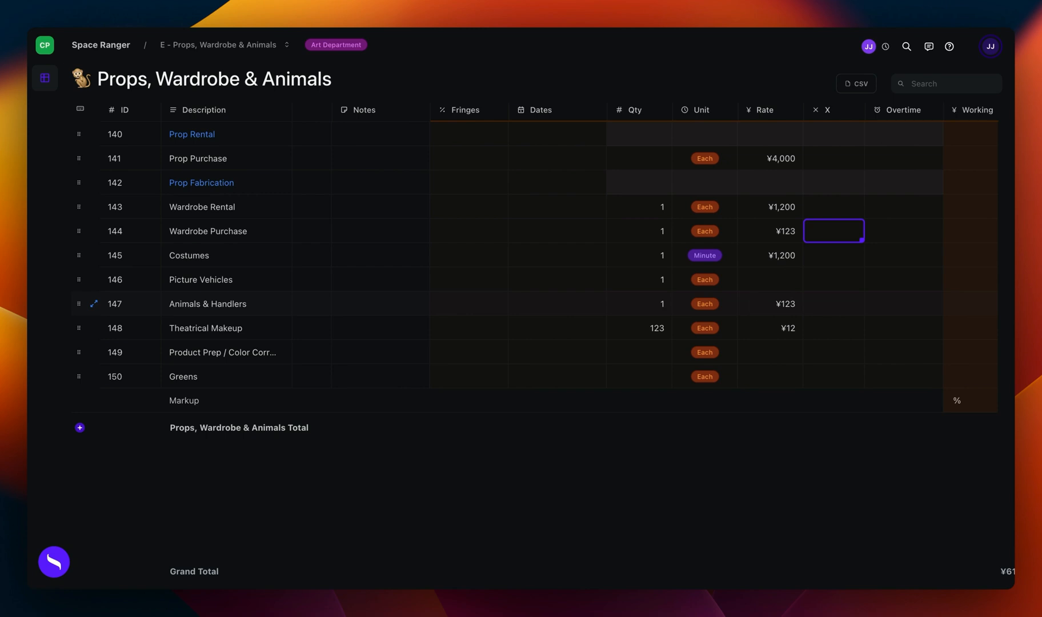
pyautogui.hscroll(5, 572, 257)
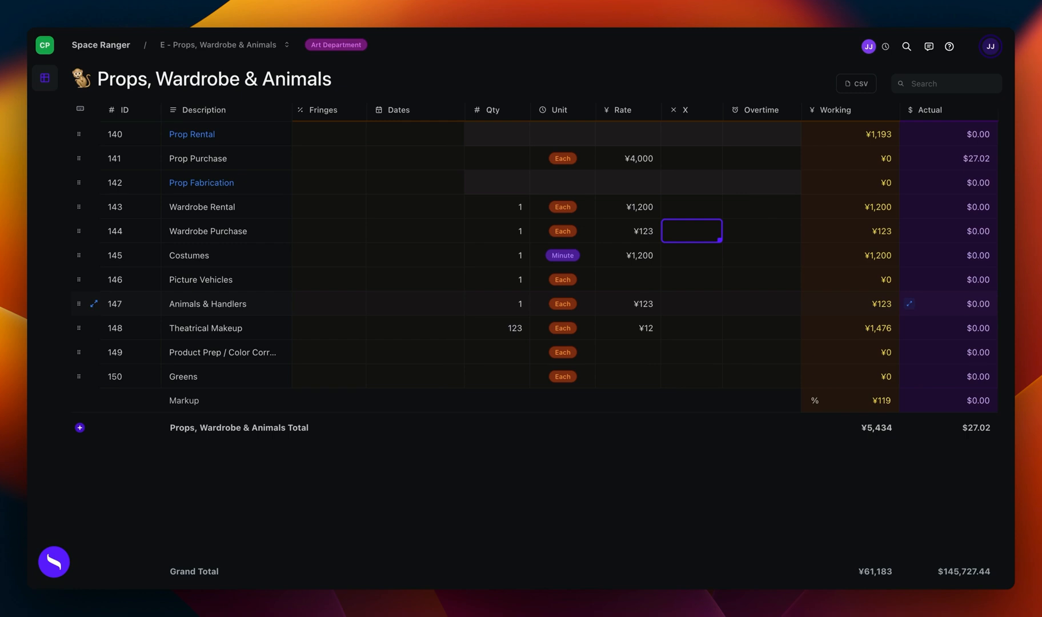
pyautogui.hscroll(-5, 572, 257)
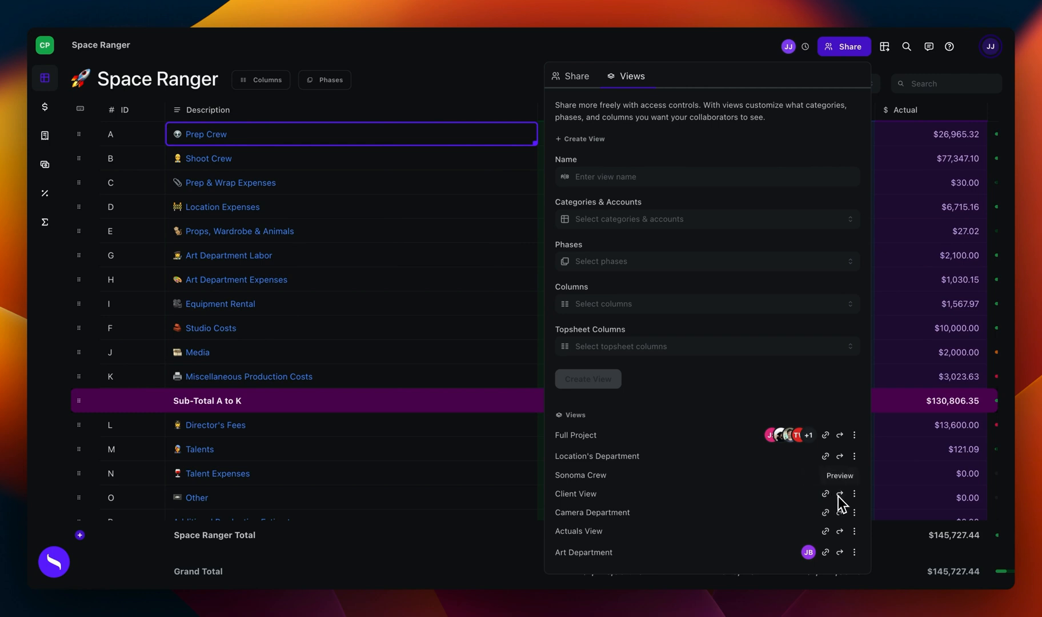
# Step: Review the Client View's settings without saving, check the view through its link, and return to the full project
pyautogui.click(854, 494)
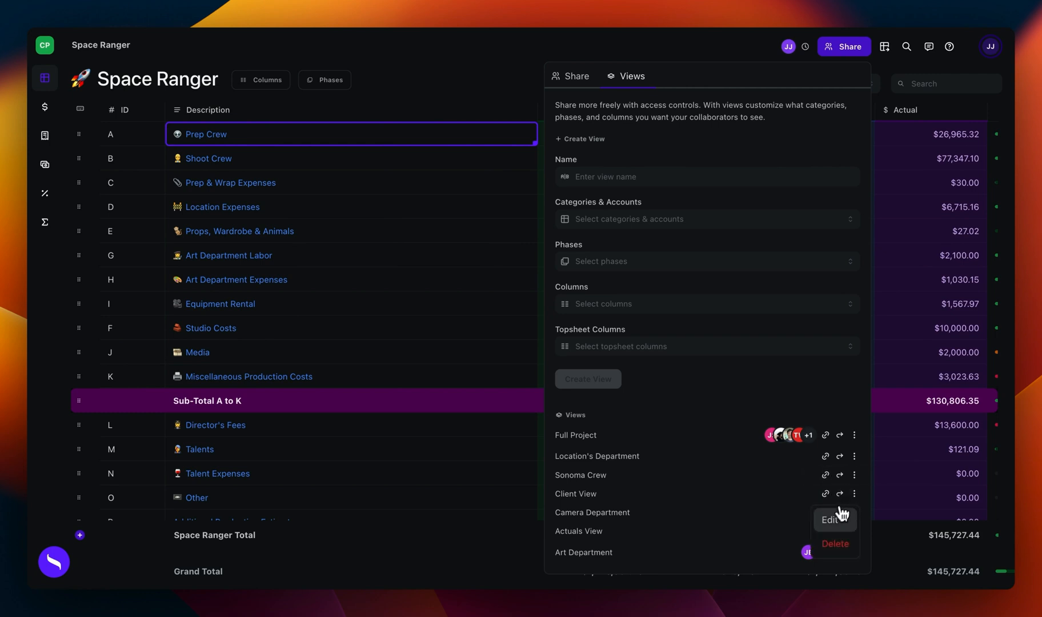
pyautogui.click(836, 525)
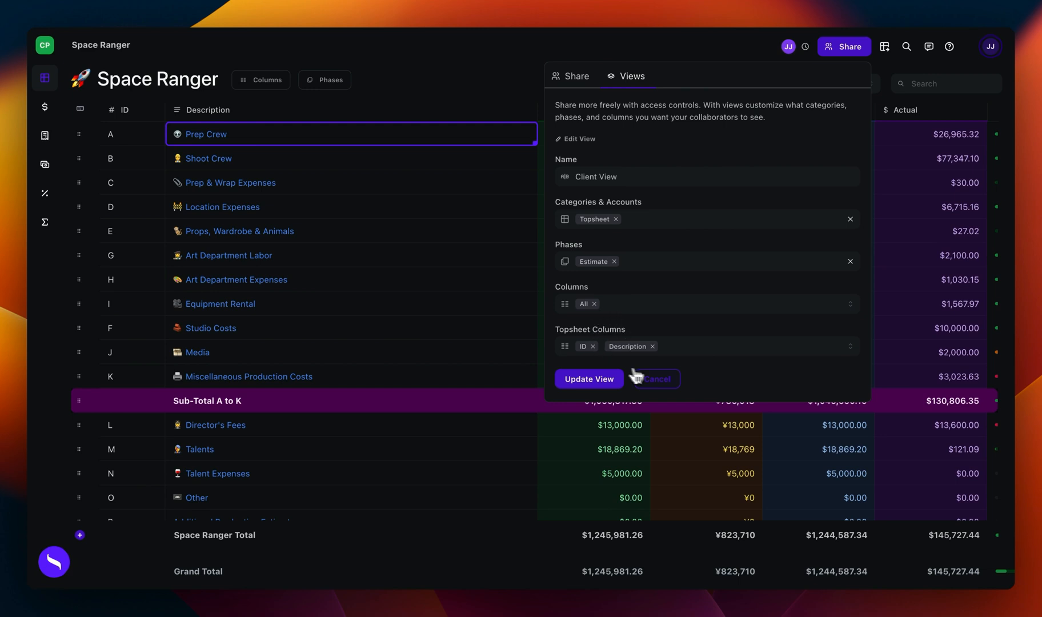
pyautogui.click(656, 380)
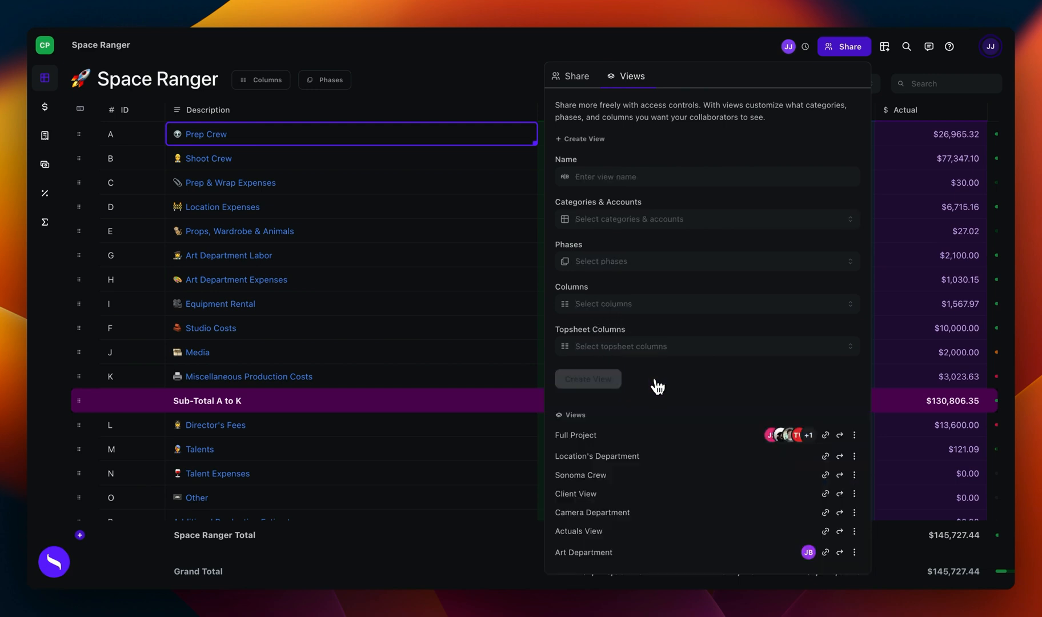
pyautogui.click(826, 497)
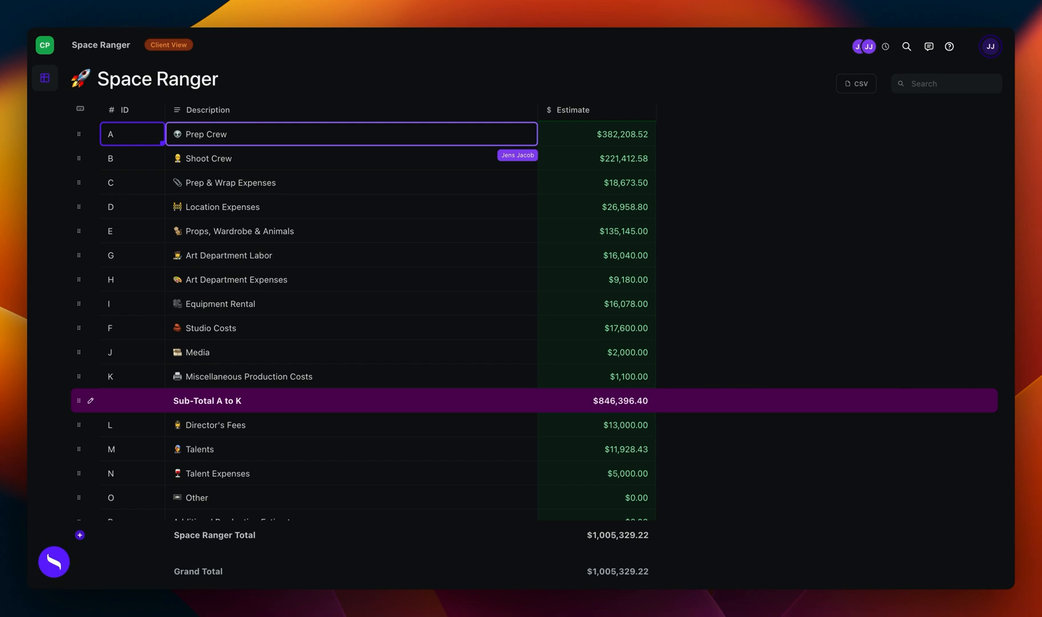
pyautogui.click(158, 0)
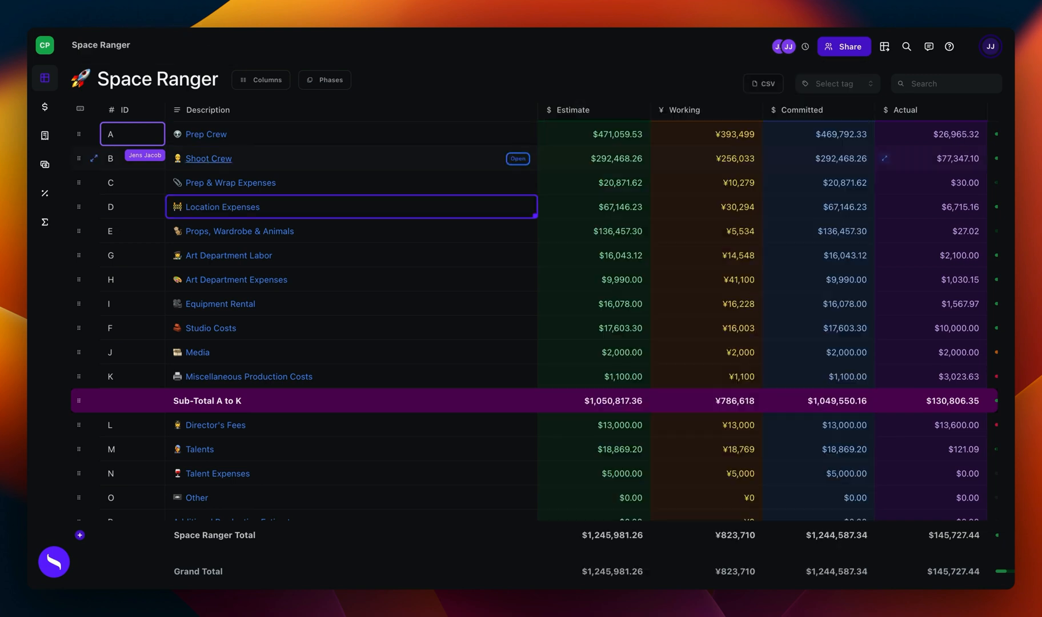
# Step: Open the Shoot Crew account and make its Tags column visible
pyautogui.click(209, 159)
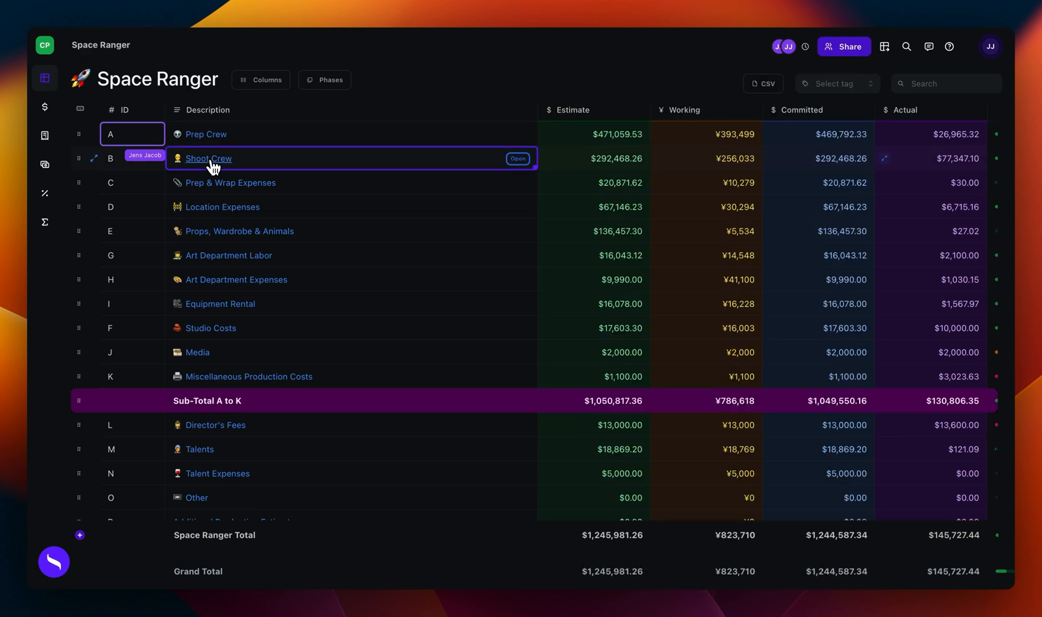
pyautogui.click(248, 85)
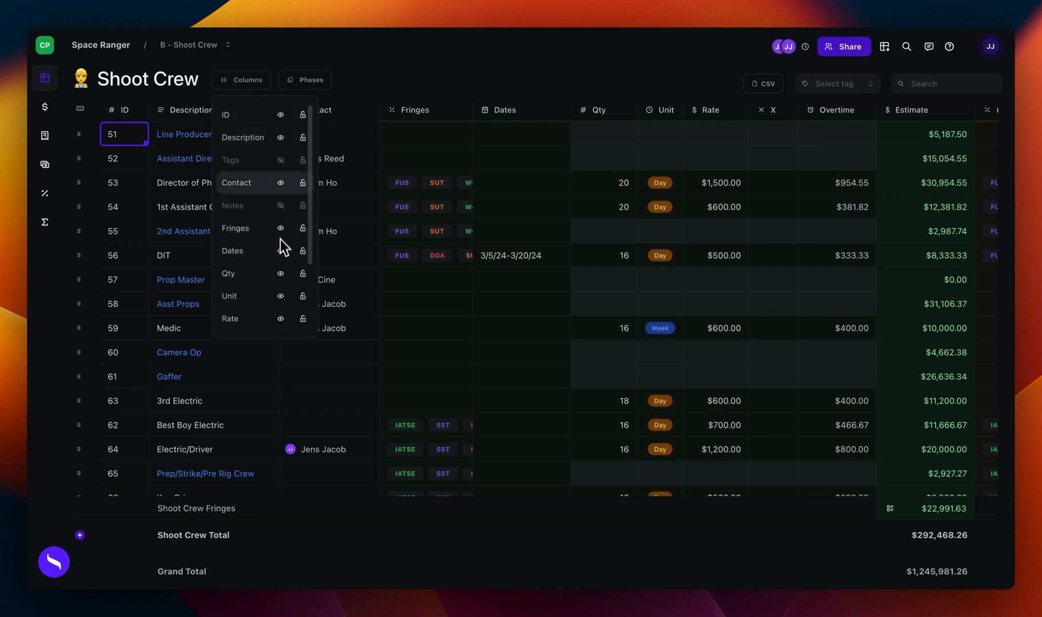
pyautogui.click(280, 160)
pyautogui.click(408, 261)
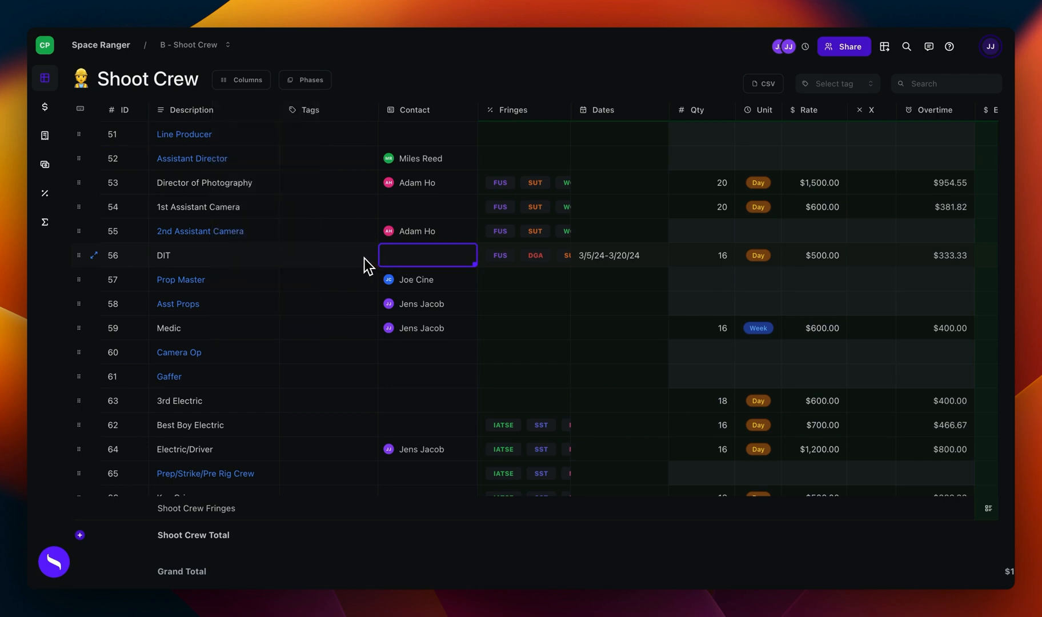
# Step: Tag Shoot Crew lines 51 to 54 with LA, and tag 2nd Assistant Camera, Asst Props and Medic with NY
pyautogui.doubleClick(331, 143)
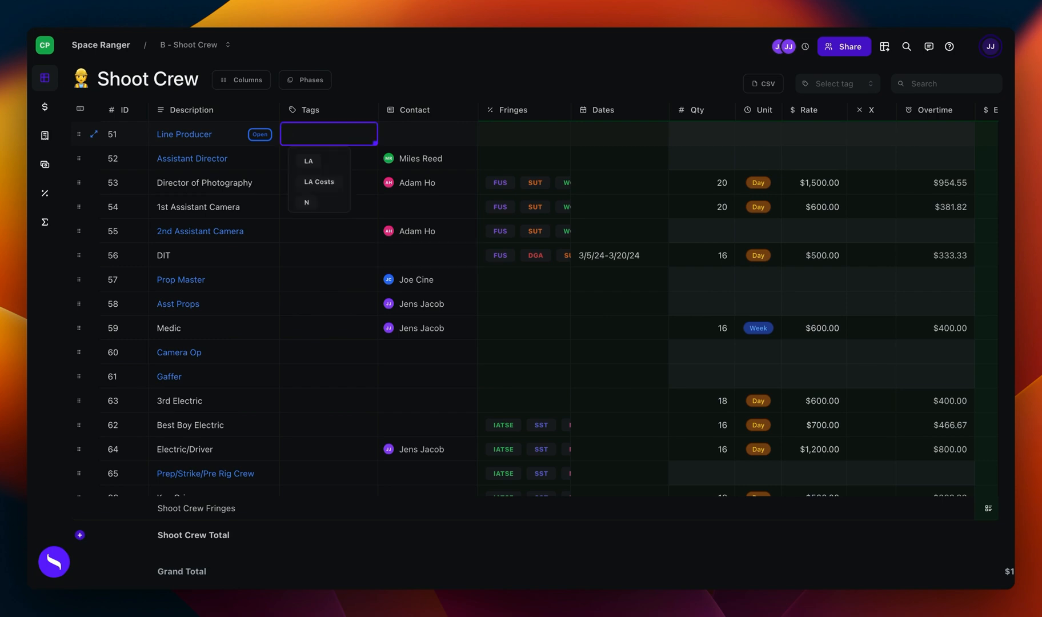
pyautogui.write('LA')
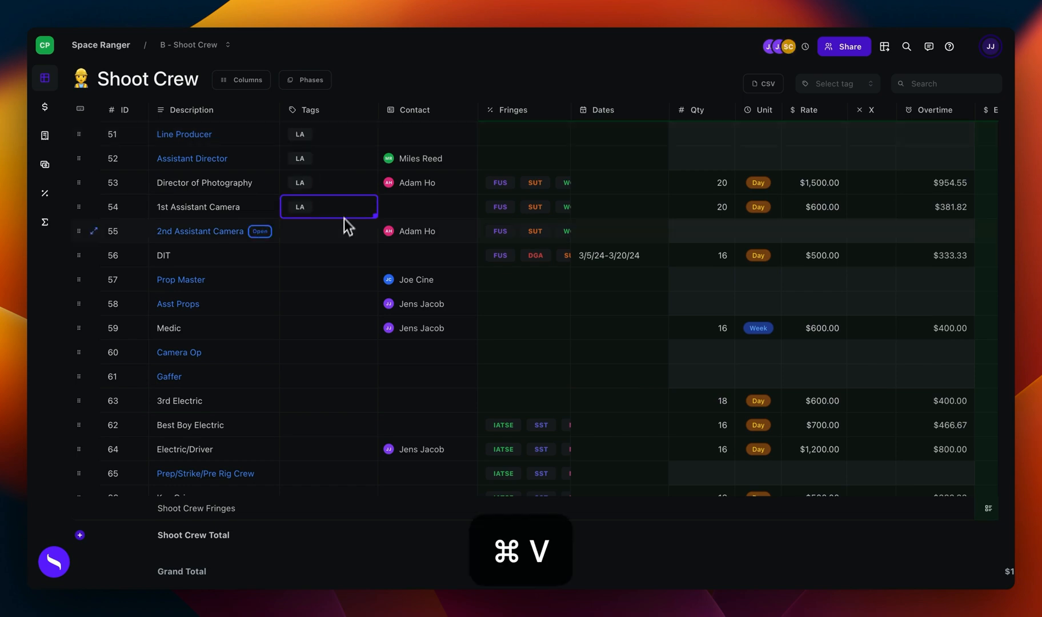
pyautogui.click(343, 230)
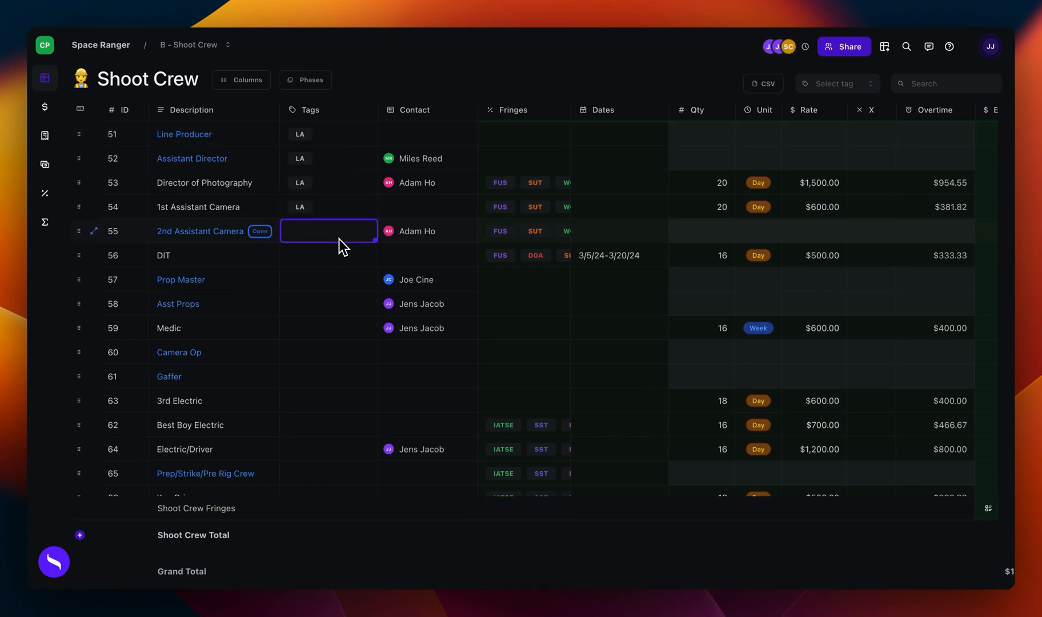
pyautogui.write('NY')
pyautogui.click(304, 256)
pyautogui.press('cmd+c')
pyautogui.moveTo(318, 322); pyautogui.dragTo(332, 315)
pyautogui.press('cmd+v')
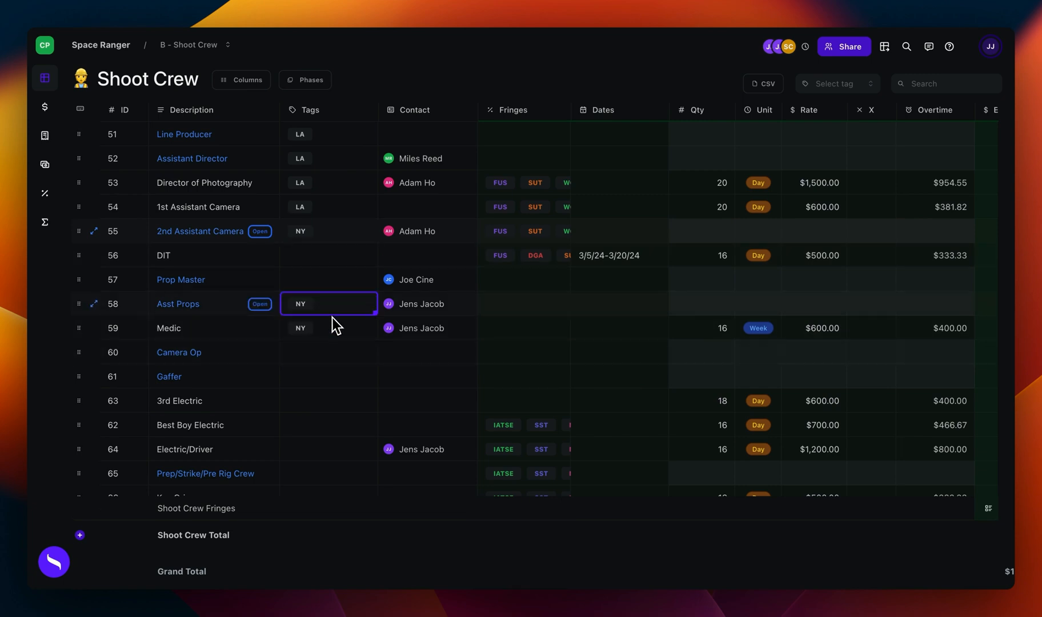
# Step: Add the LA tag to the Asst Props line alongside NY
pyautogui.write('LA')
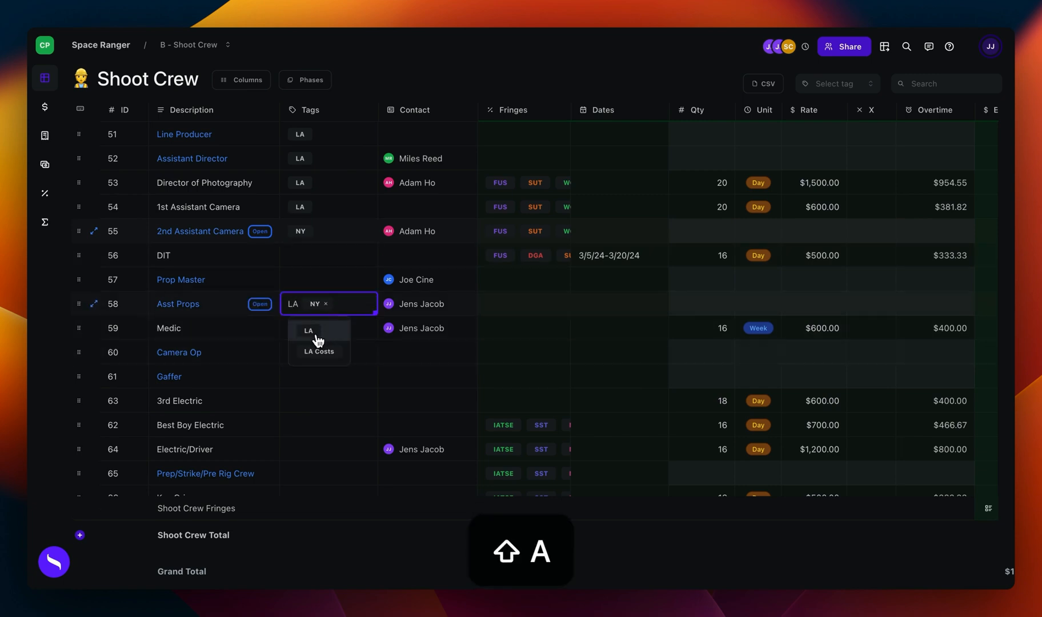
pyautogui.click(314, 337)
pyautogui.click(325, 377)
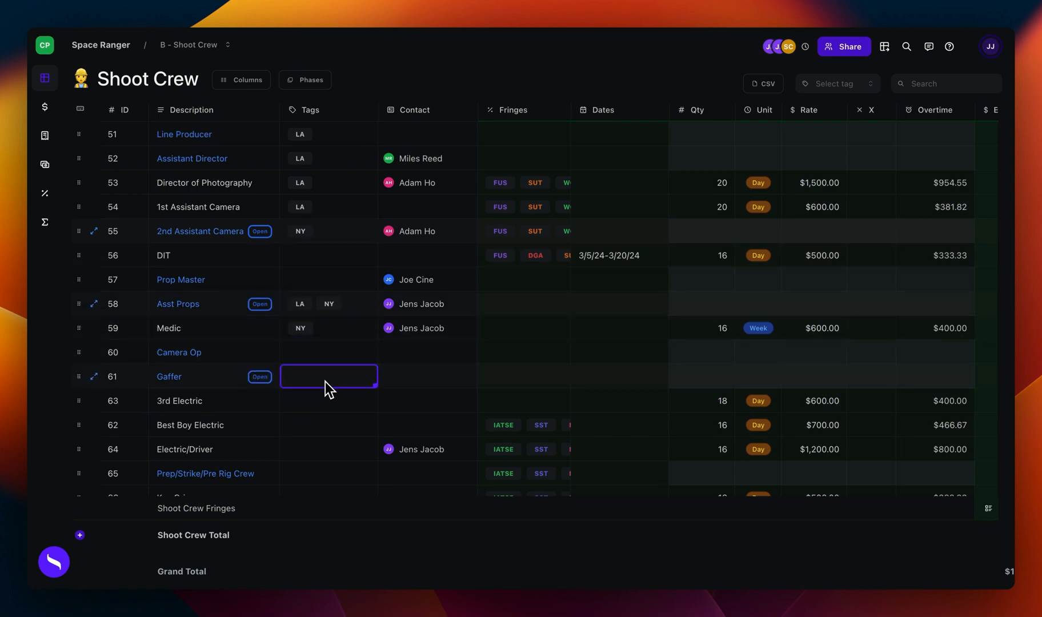
# Step: Filter the Shoot Crew lines by the LA tag and review the filtered amounts
pyautogui.click(831, 84)
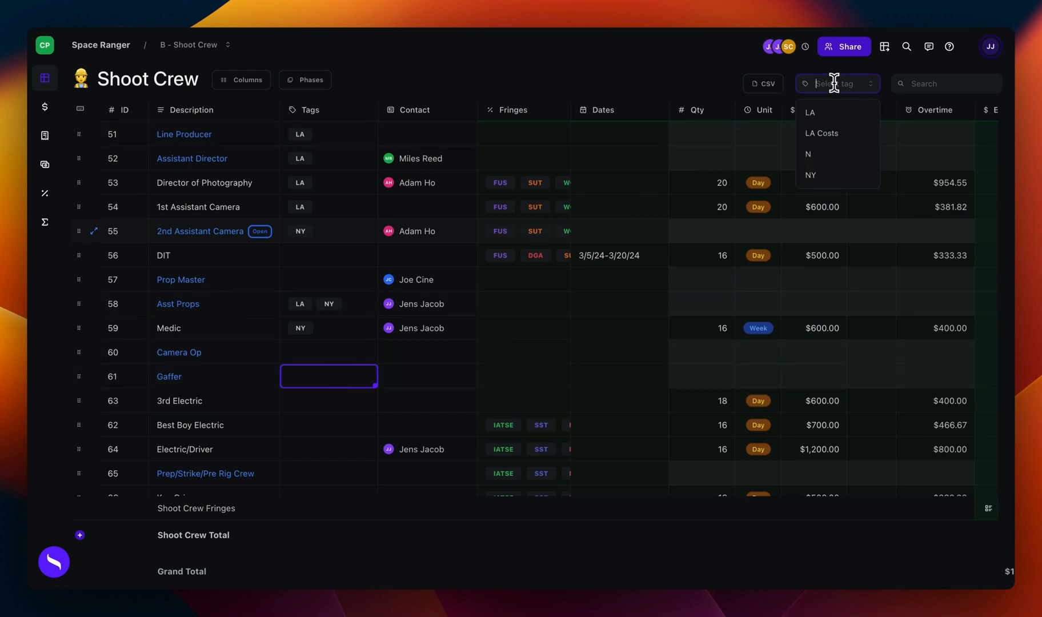
pyautogui.click(838, 123)
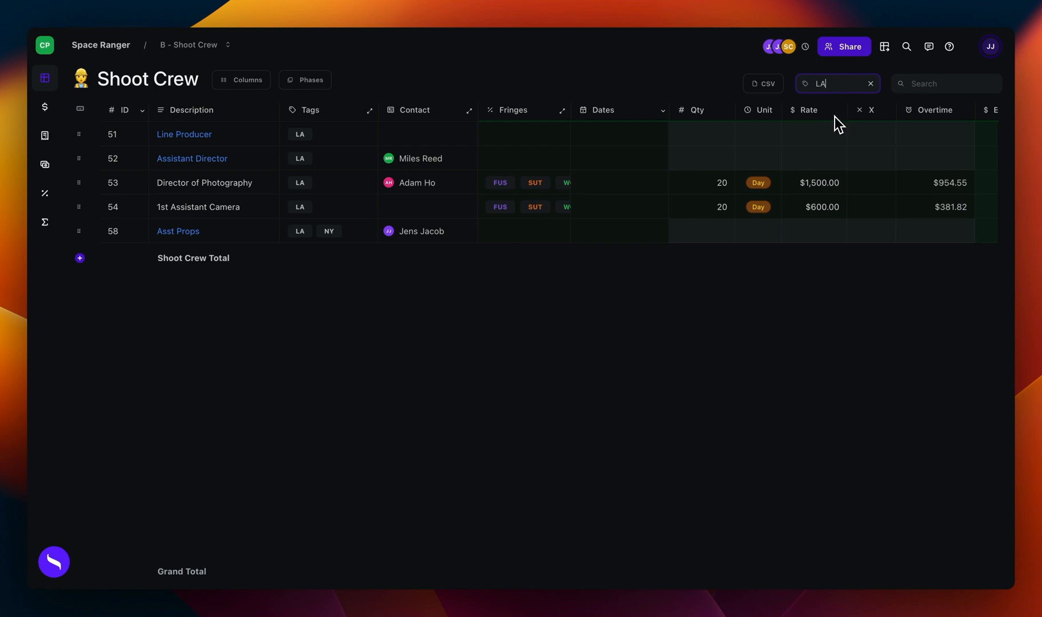
pyautogui.hscroll(3, 774, 220)
# Step: Check the LA-filtered amounts on the Space Ranger topsheet, and clear the tag filter
pyautogui.click(789, 53)
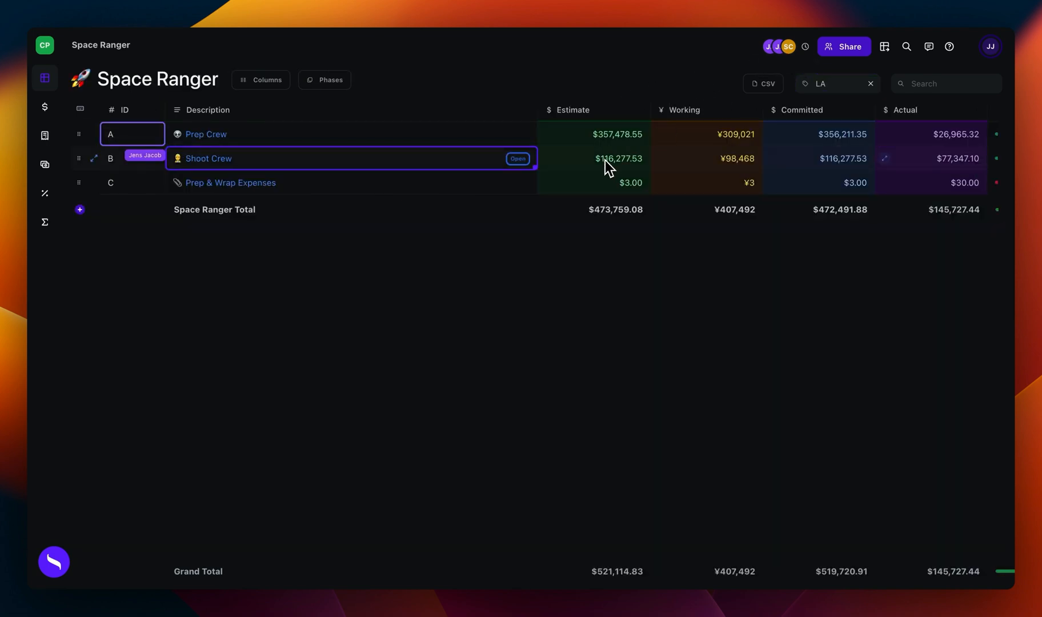
pyautogui.hscroll(-3, 609, 168)
pyautogui.click(871, 84)
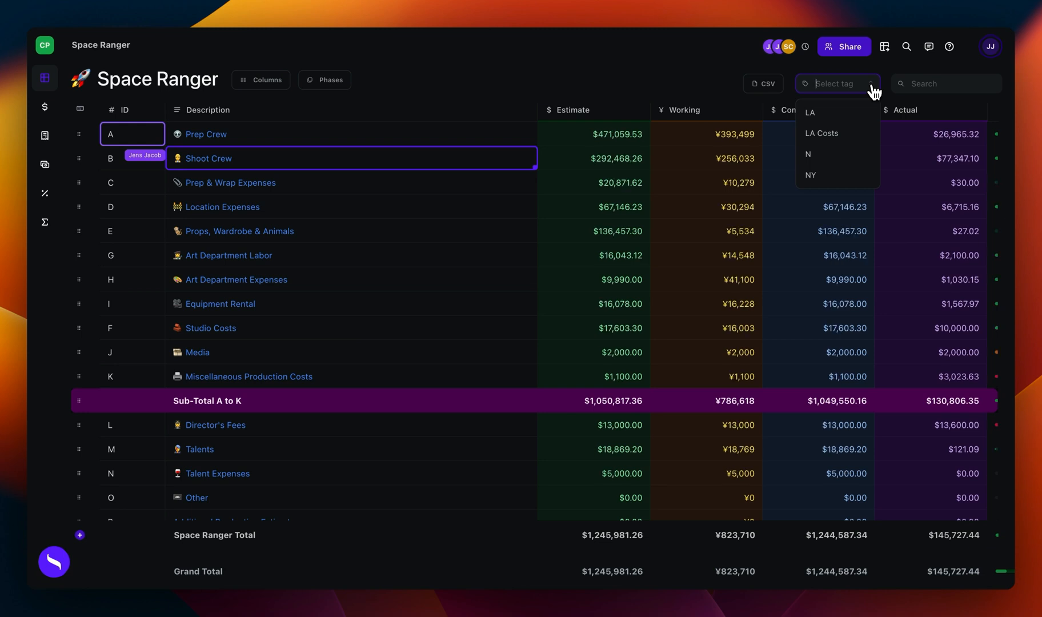
pyautogui.click(461, 100)
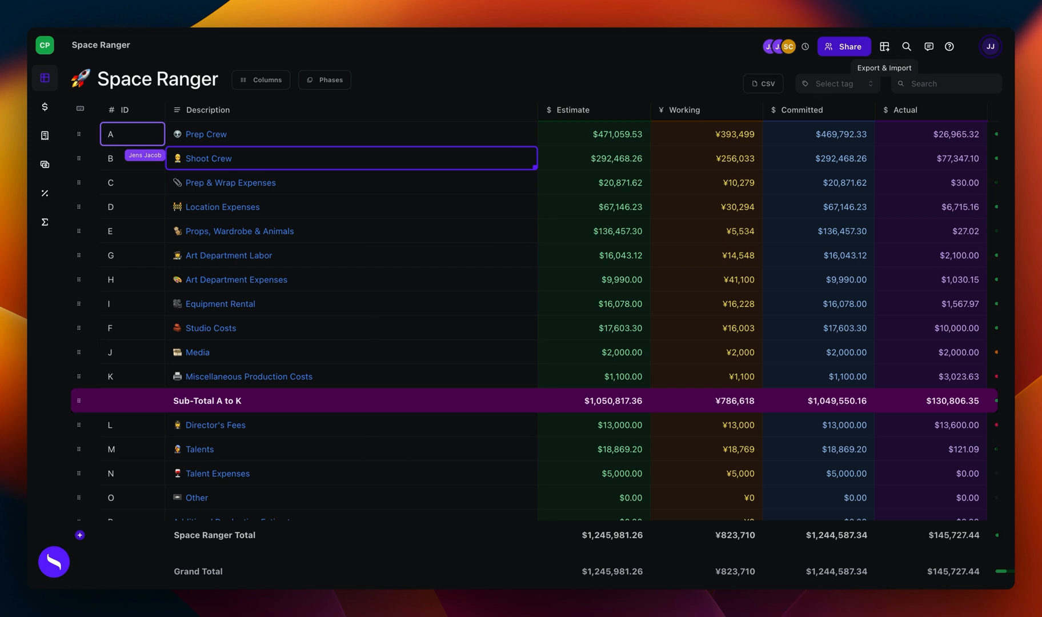
# Step: Open the budget's PDF export, left-align the Space Ranger Cost Report header and add a blank line below it
pyautogui.click(885, 48)
pyautogui.click(840, 116)
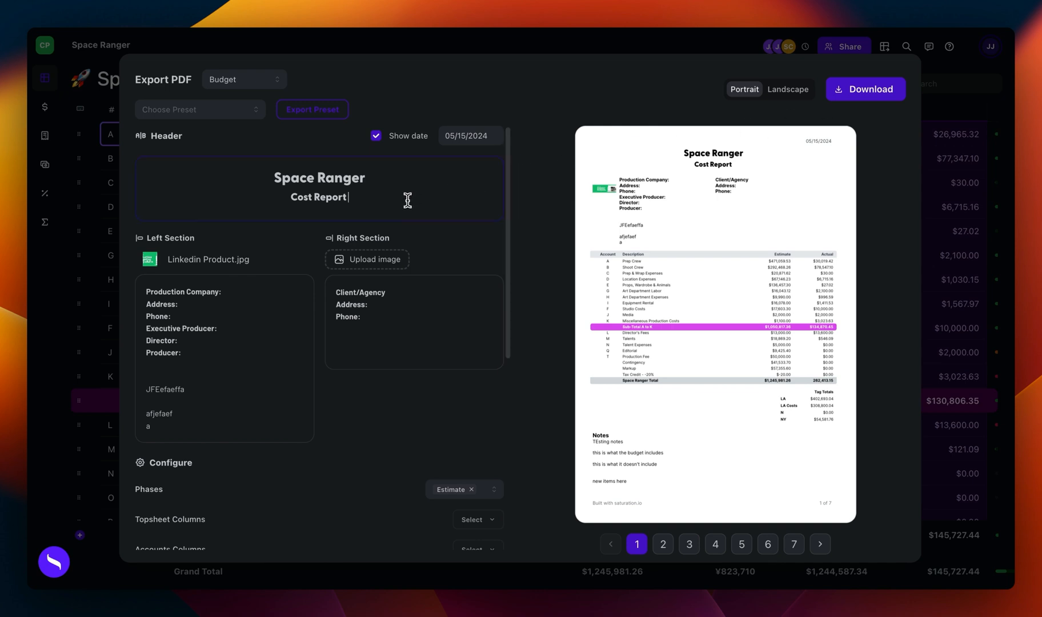
pyautogui.moveTo(407, 198); pyautogui.dragTo(251, 173)
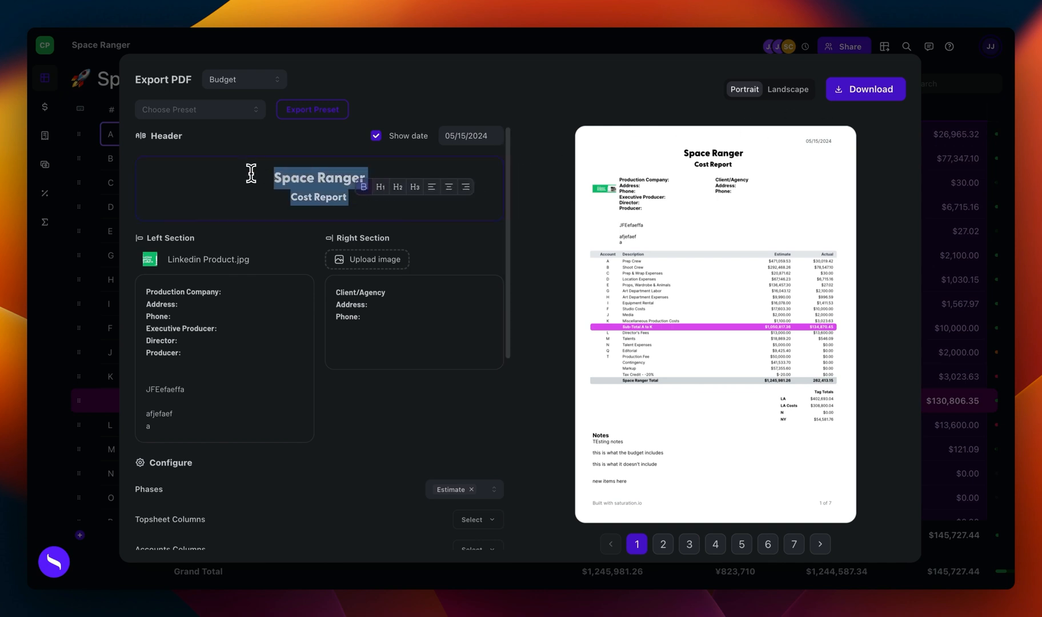
pyautogui.click(432, 187)
pyautogui.click(352, 209)
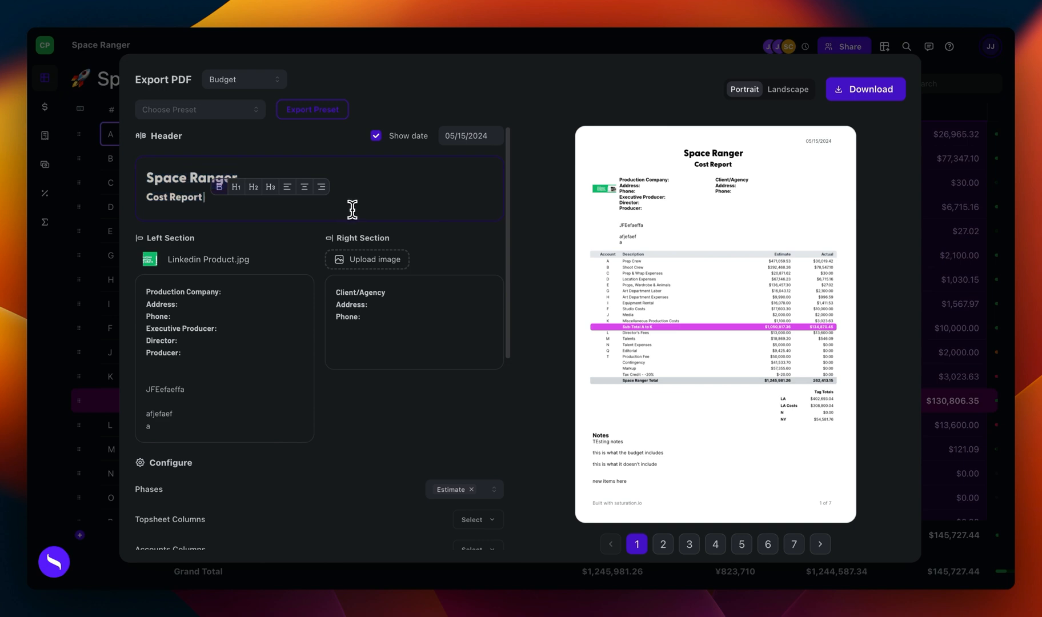
pyautogui.press('Return')
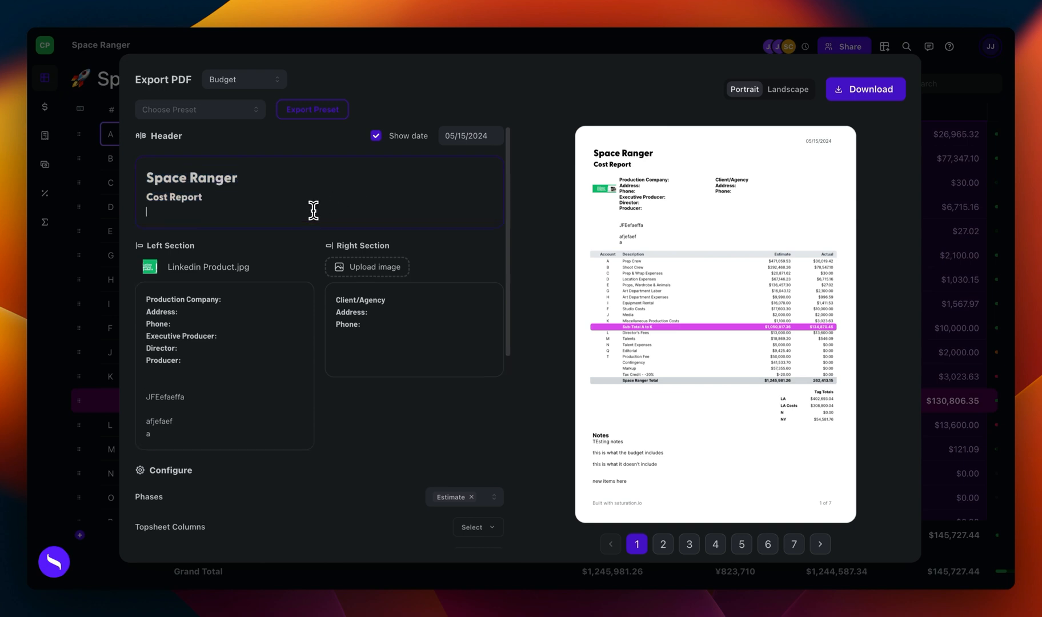
# Step: Remove the blank line below the Cost Report header and look over the production company and client/agency text blocks
pyautogui.press('BackSpace')
pyautogui.moveTo(275, 354); pyautogui.dragTo(197, 309)
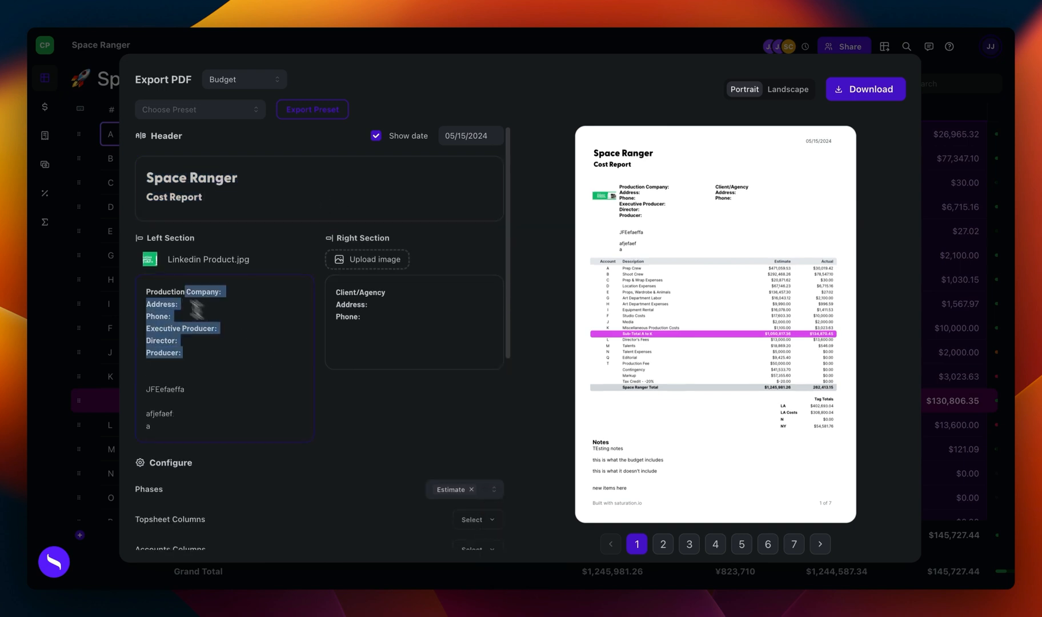
pyautogui.click(417, 301)
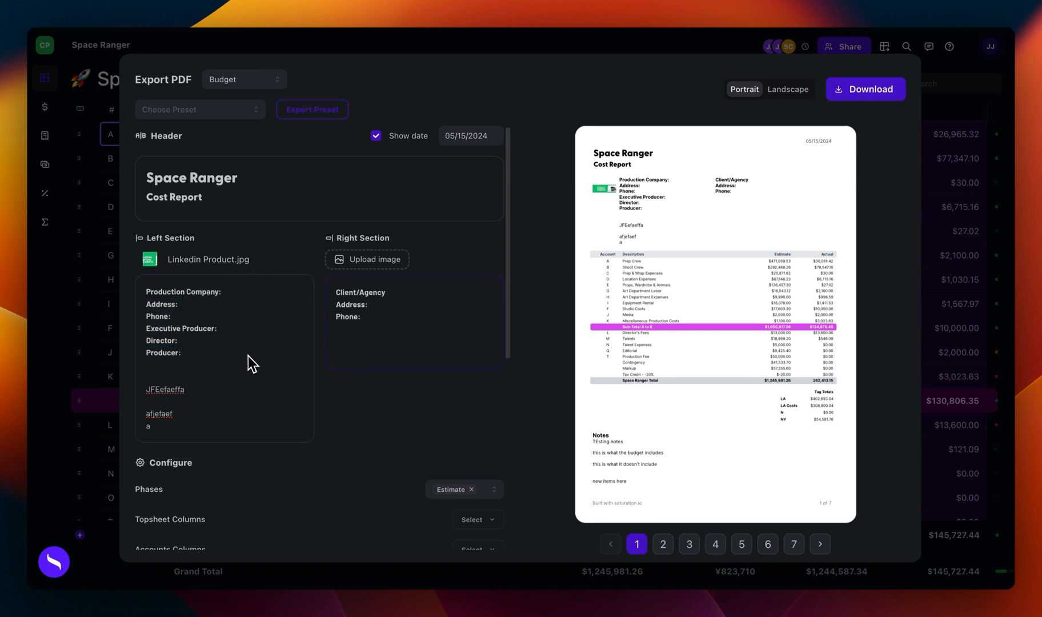
# Step: Remove the Estimate phase from the PDF export configuration, check the available phases, and add Estimate back
pyautogui.scroll(-2, 249, 356)
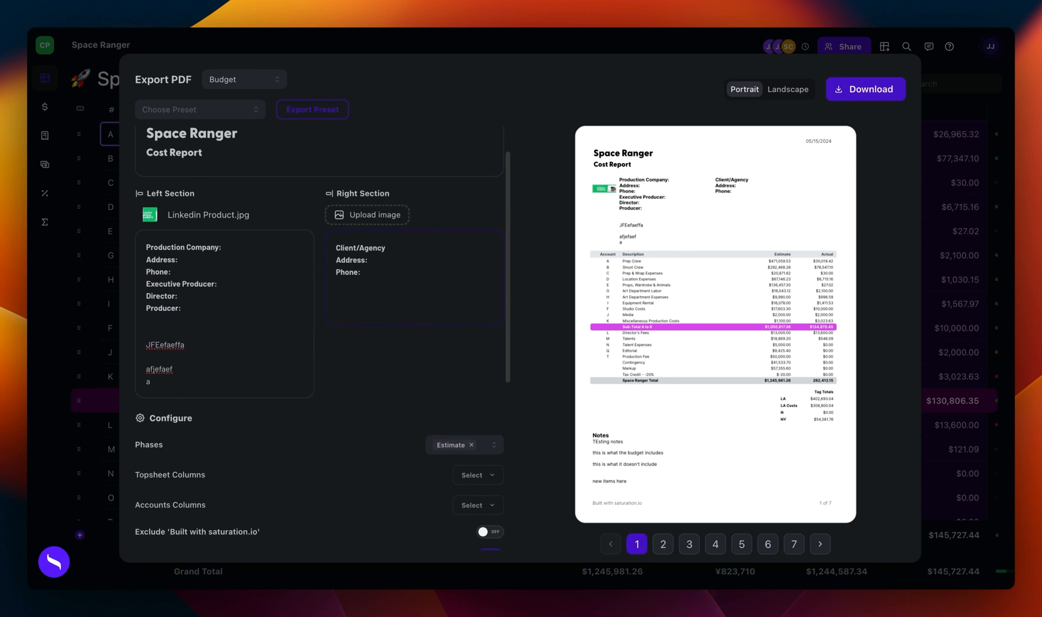
pyautogui.scroll(-6, 249, 356)
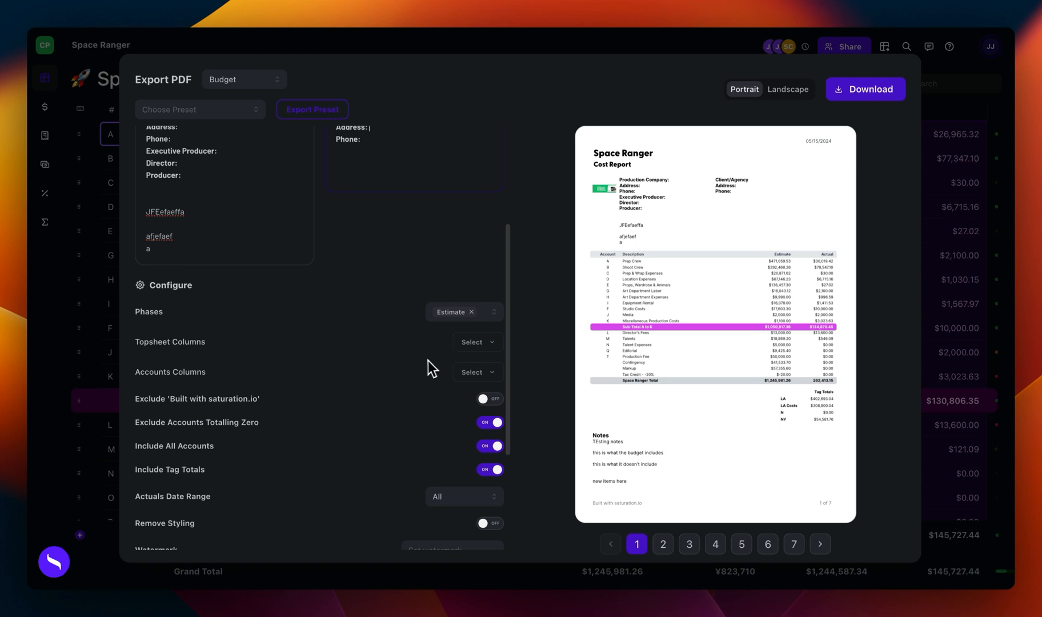
pyautogui.scroll(-3, 428, 365)
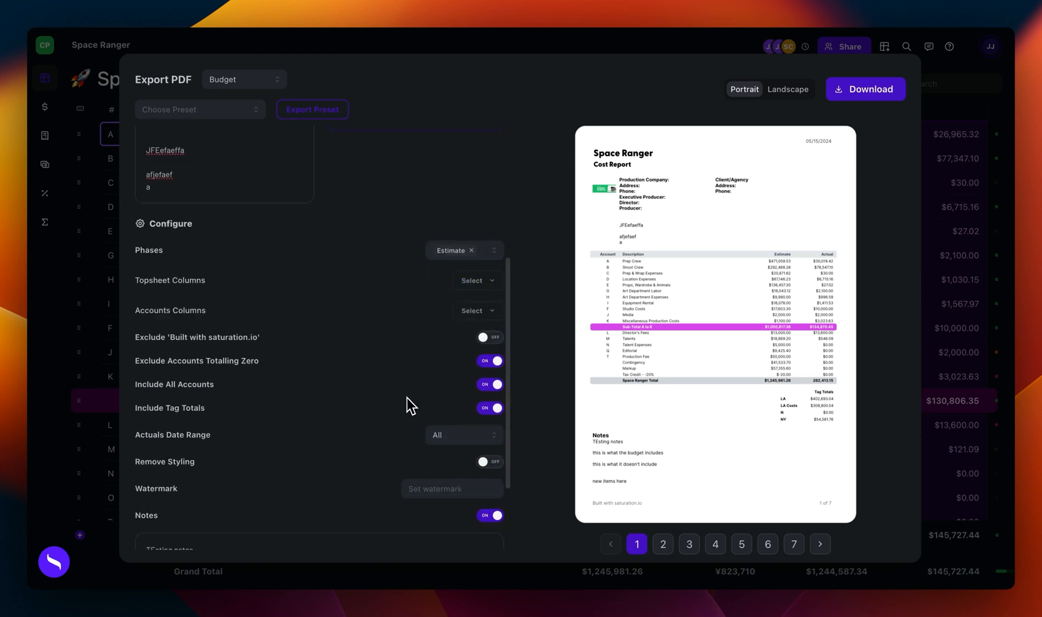
pyautogui.click(484, 252)
pyautogui.click(473, 251)
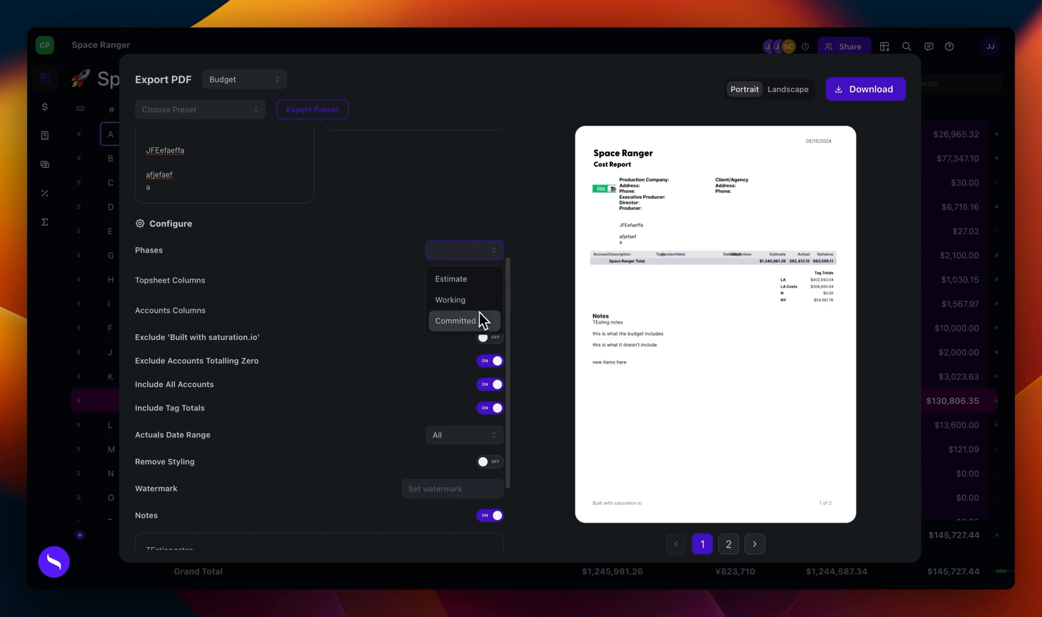
pyautogui.click(405, 261)
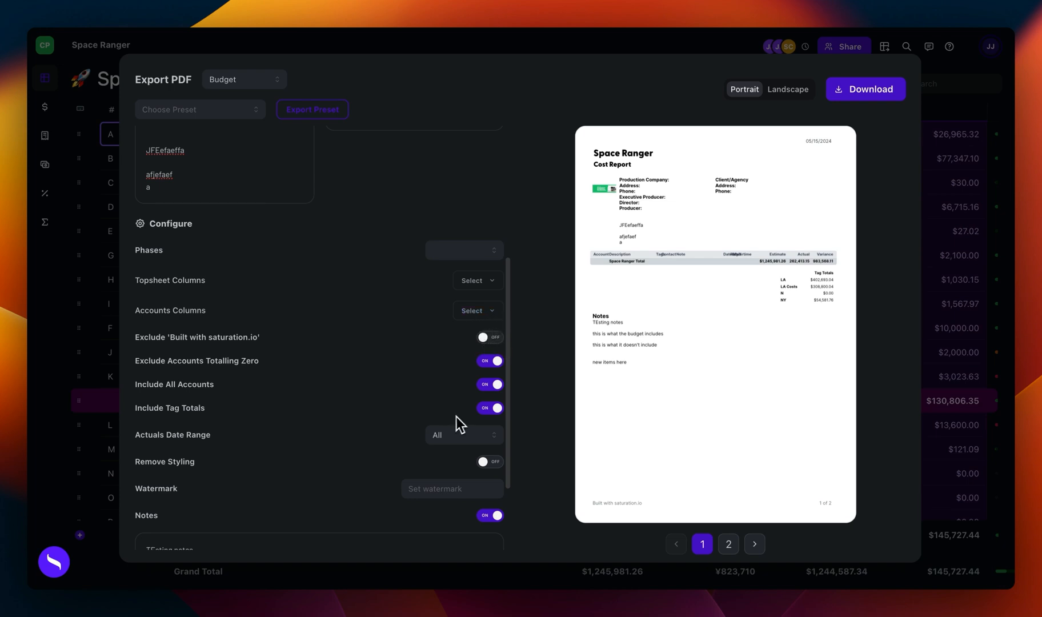
pyautogui.click(489, 252)
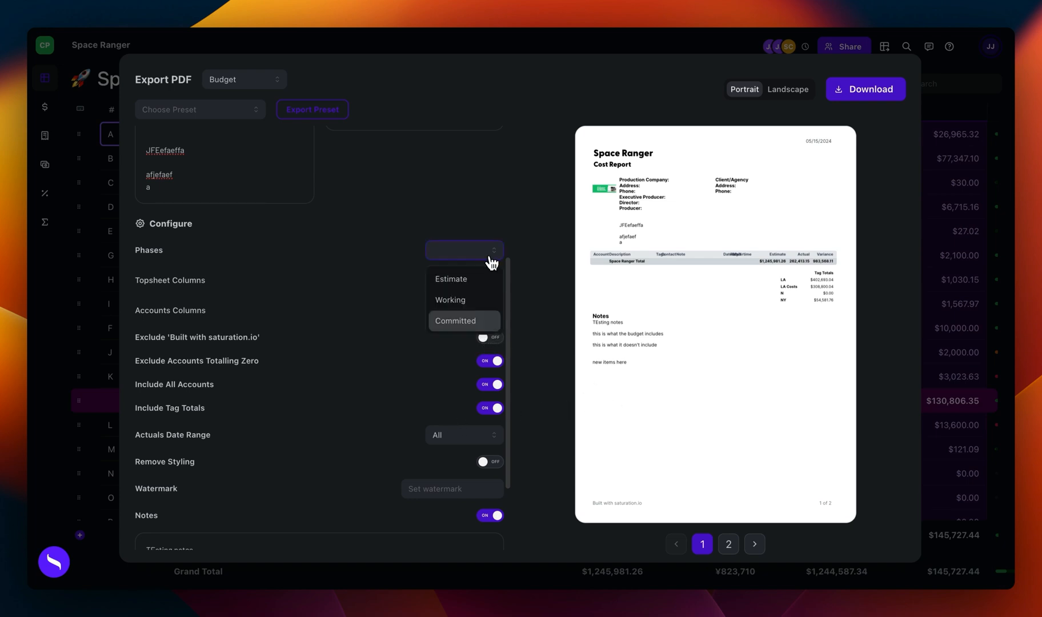
pyautogui.click(477, 283)
# Step: Preview pages 2 and 3 of the PDF and the notes section, return to page 1, and close the export
pyautogui.click(665, 547)
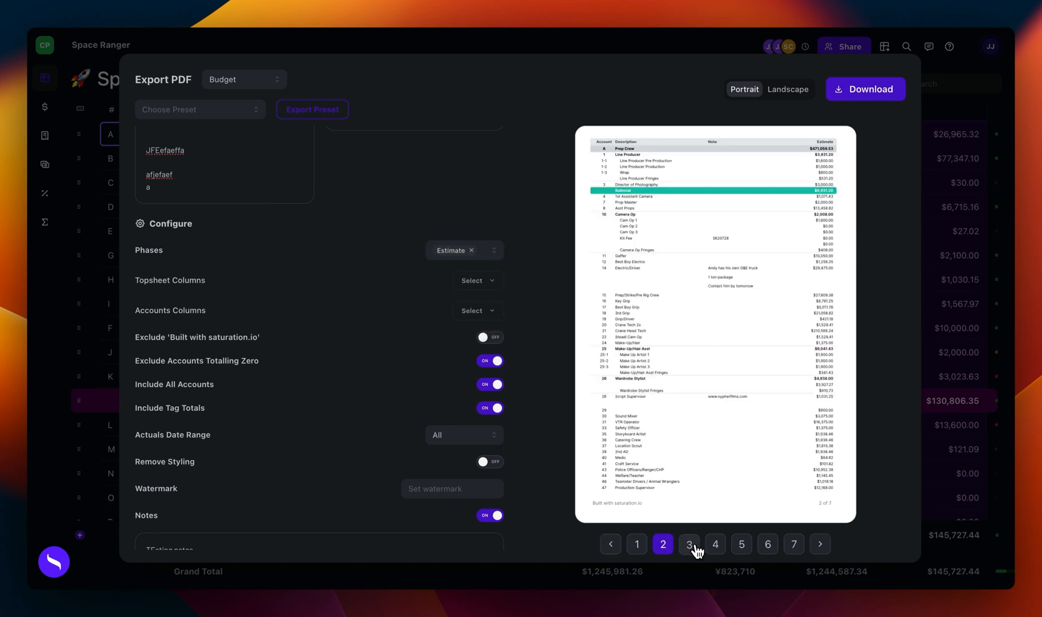
pyautogui.click(689, 546)
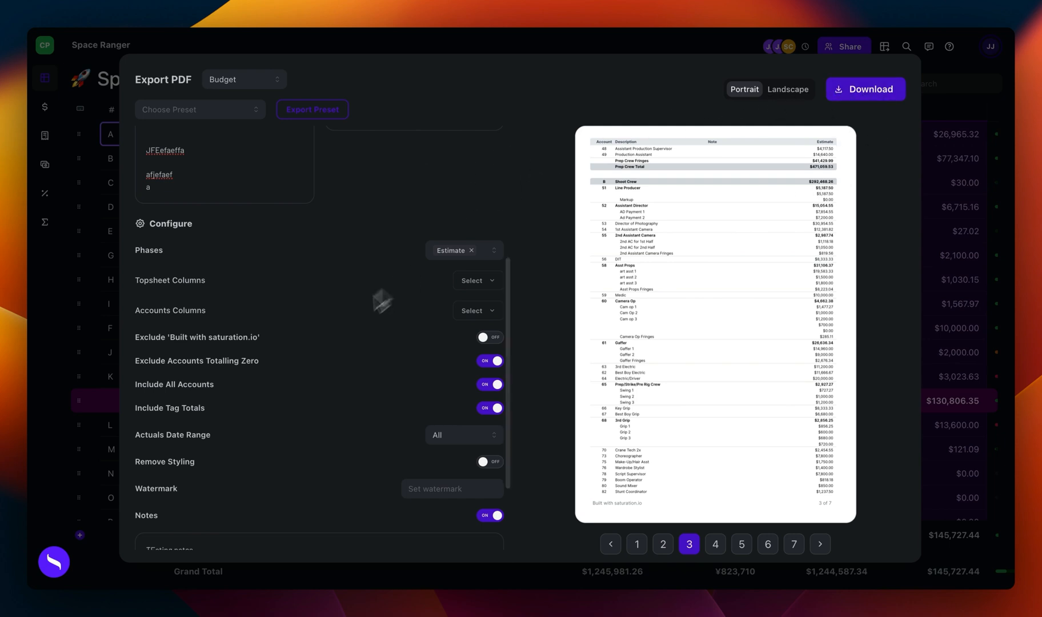
pyautogui.scroll(-3, 354, 320)
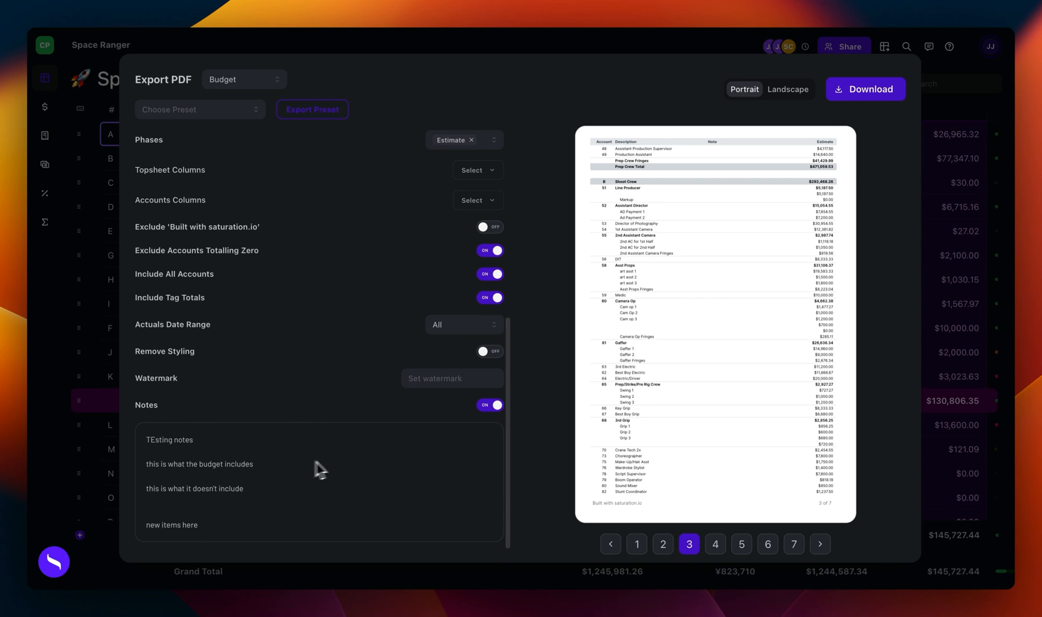
pyautogui.click(636, 543)
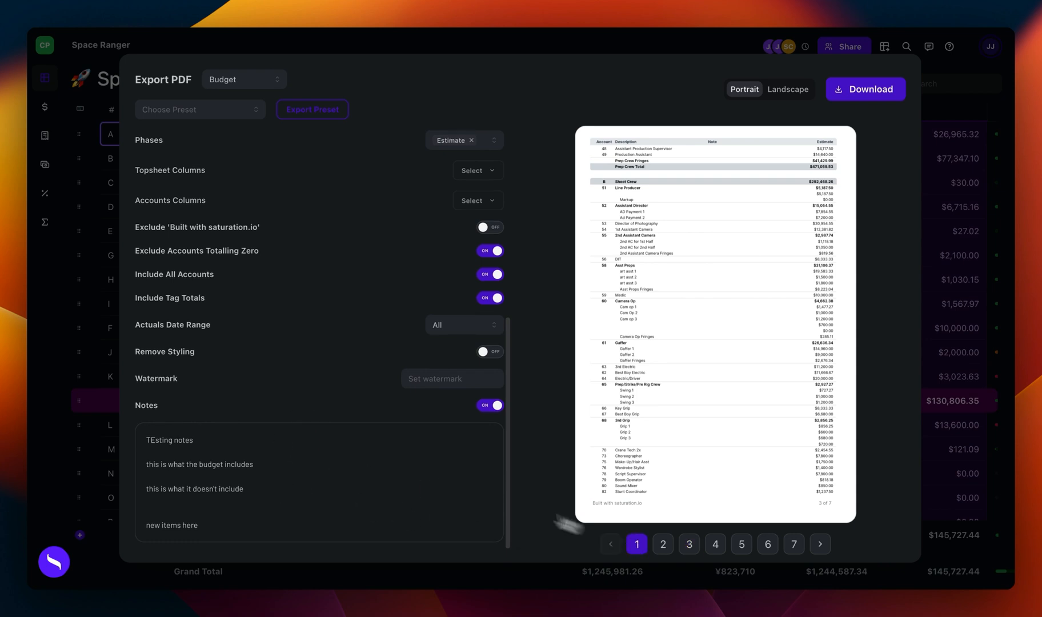
pyautogui.scroll(8, 244, 415)
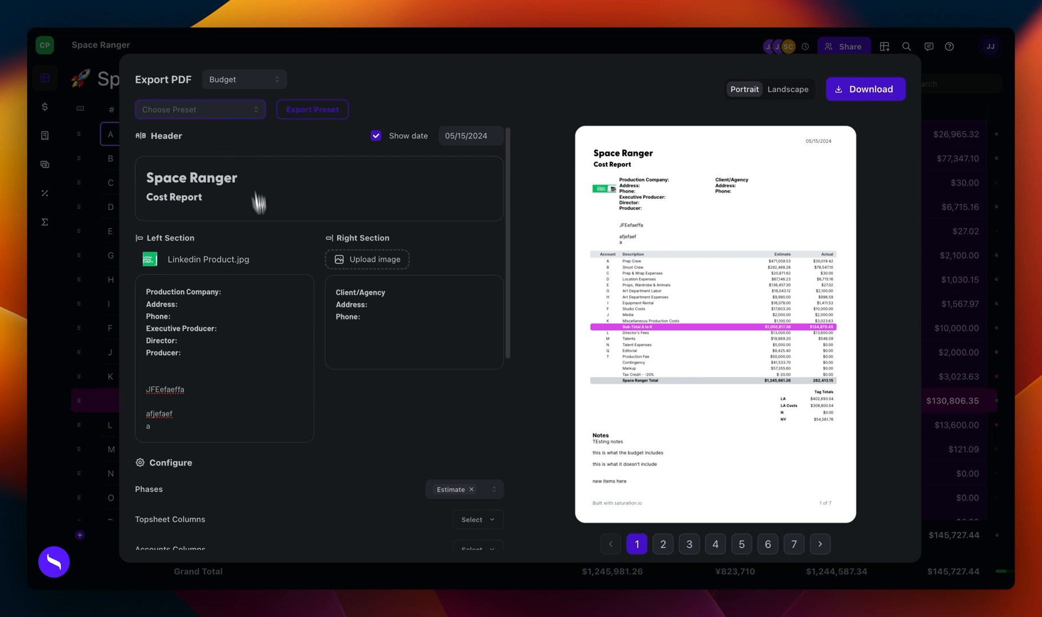
pyautogui.moveTo(265, 262)
pyautogui.click(948, 260)
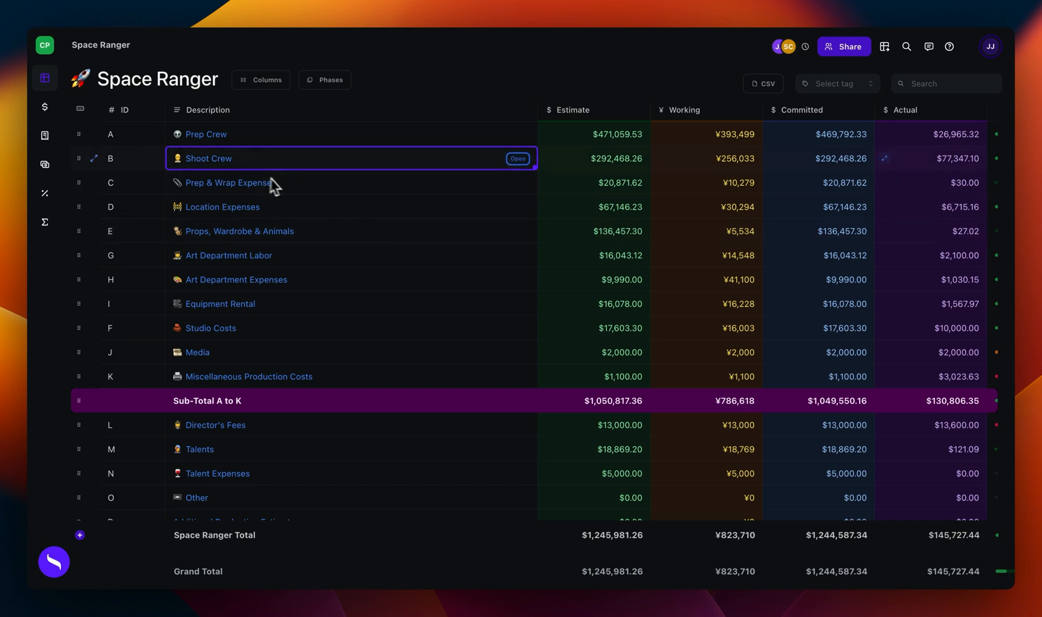
# Step: View the emoji icon choices for the Shoot Crew account and leave without picking one
pyautogui.moveTo(85, 84)
pyautogui.rightClick(255, 163)
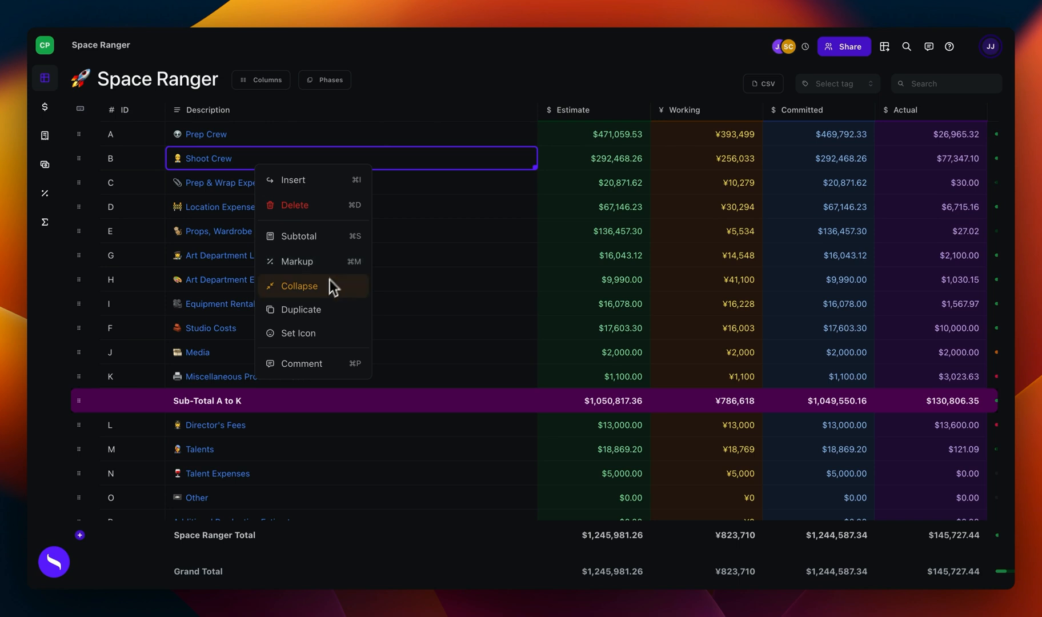
pyautogui.moveTo(311, 343)
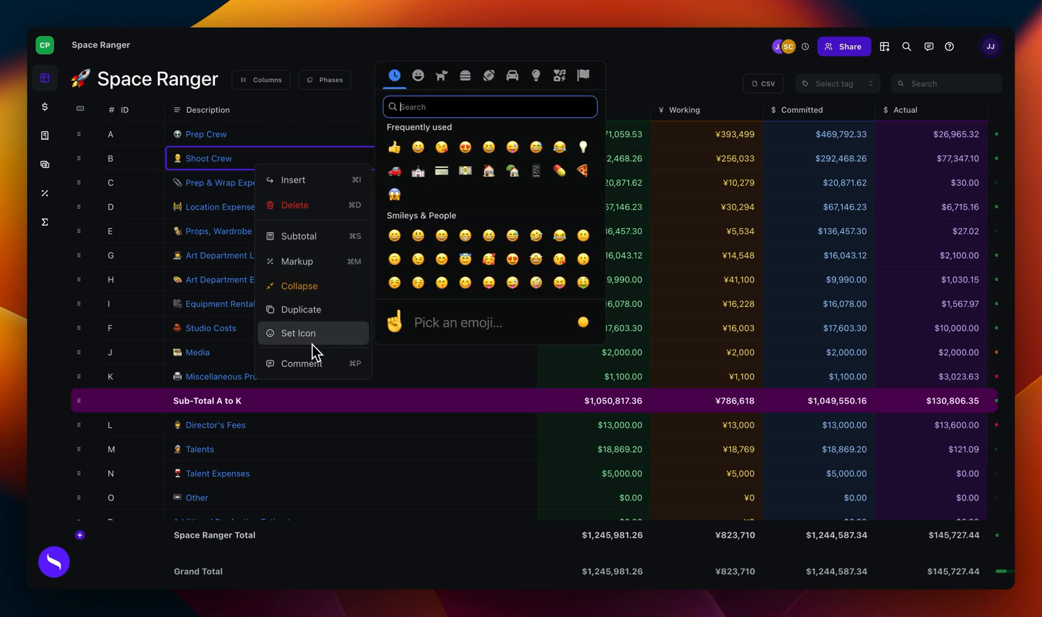
pyautogui.click(148, 230)
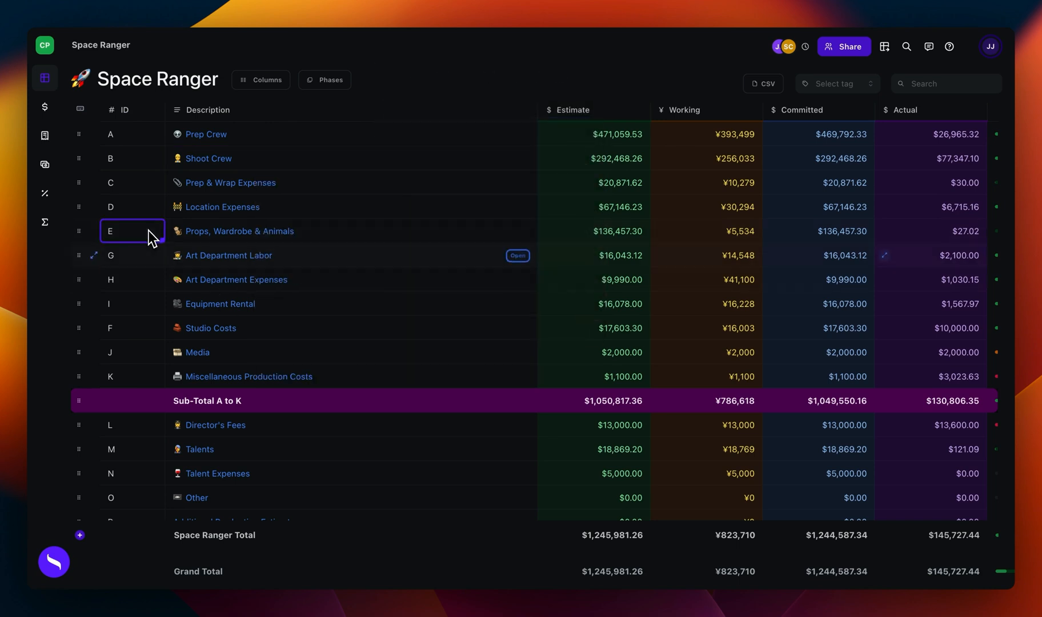
# Step: Insert a subtotal row below Art Department Labor and name it Subtotal
pyautogui.scroll(-1, 172, 387)
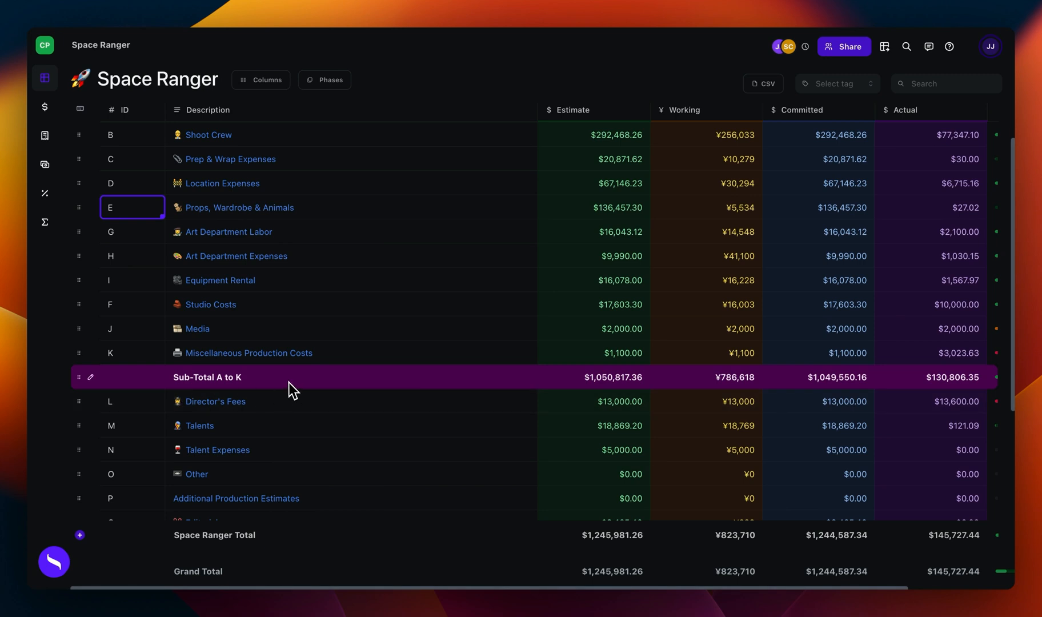
pyautogui.scroll(-1, 288, 382)
pyautogui.rightClick(350, 232)
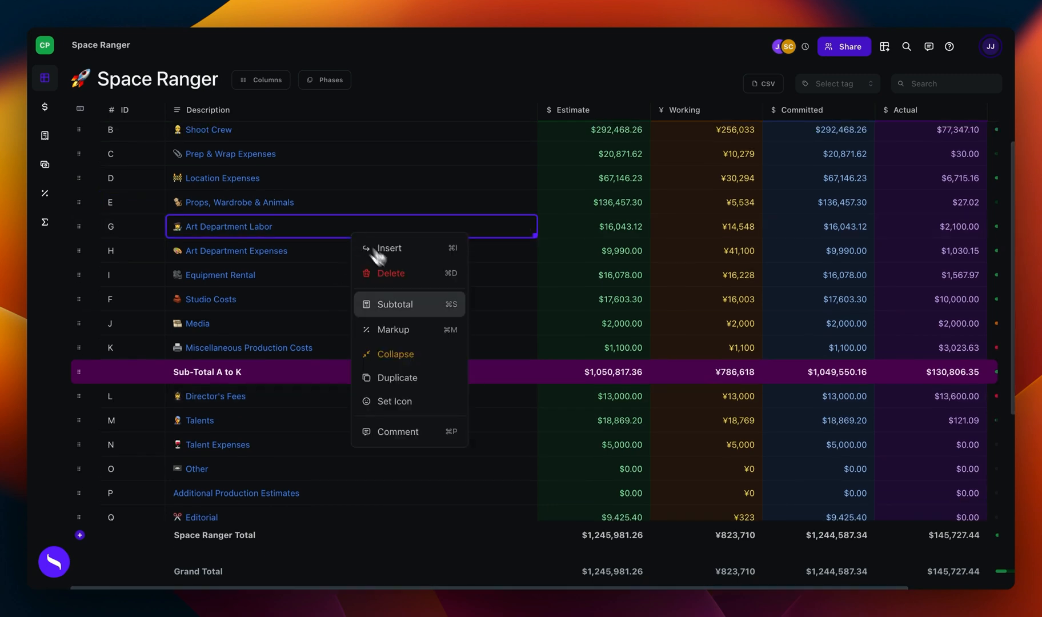
pyautogui.click(425, 309)
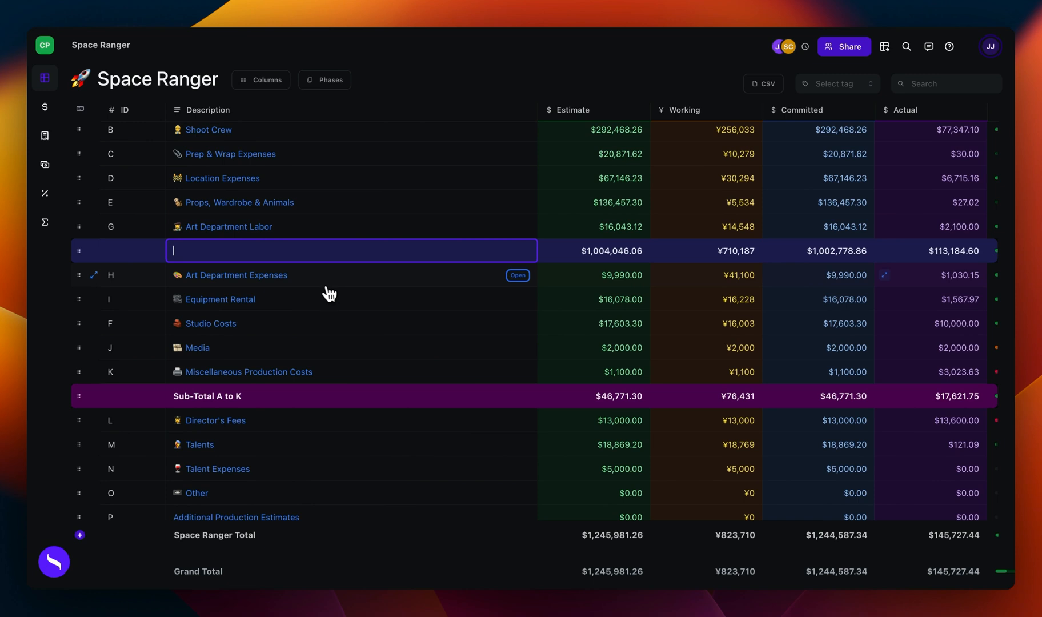
pyautogui.write('Subtotal')
pyautogui.press('Return')
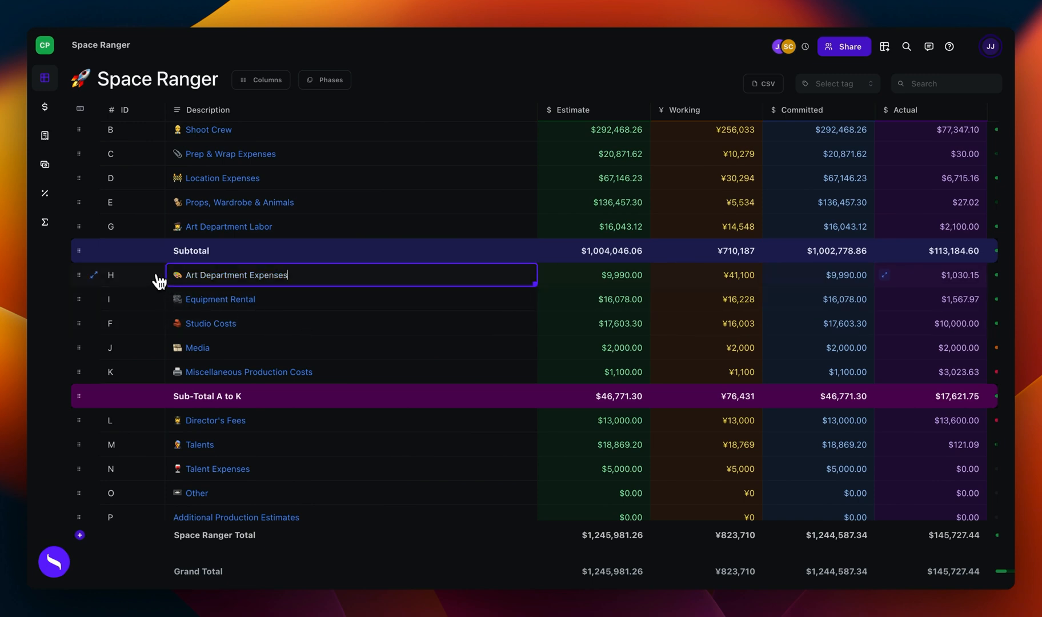
# Step: Move the Subtotal row up to directly below Props, Wardrobe & Animals, and delete it
pyautogui.moveTo(90, 255); pyautogui.dragTo(89, 206)
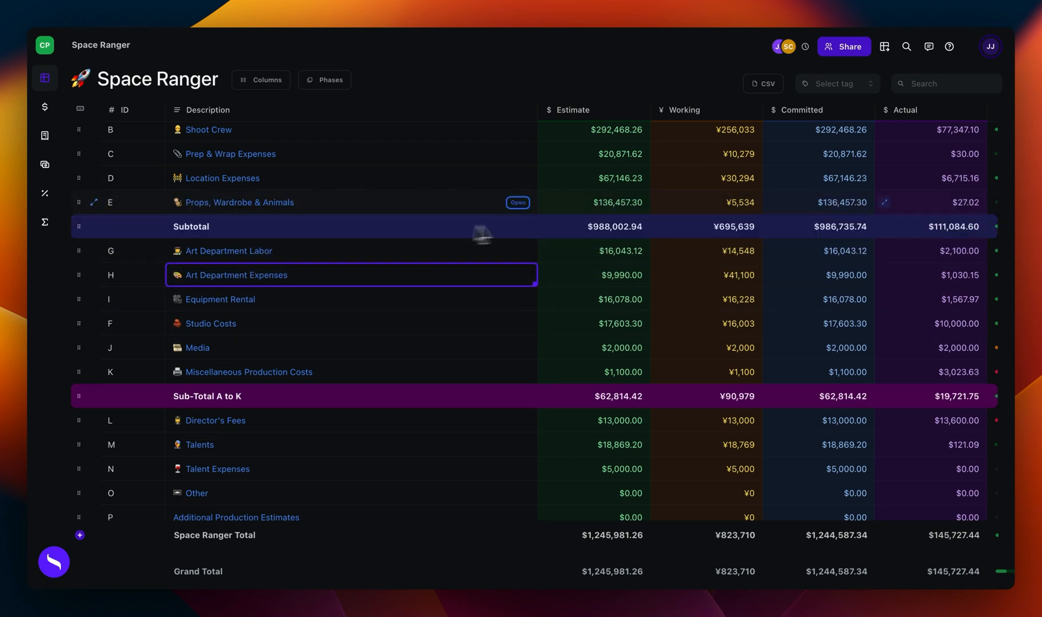
pyautogui.scroll(1, 620, 214)
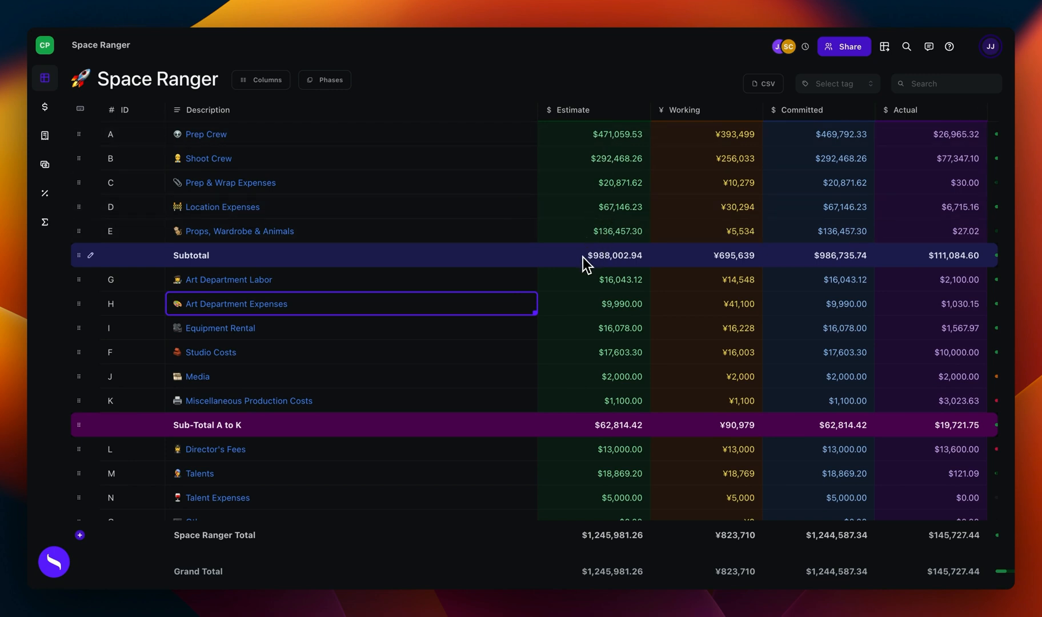
pyautogui.rightClick(228, 256)
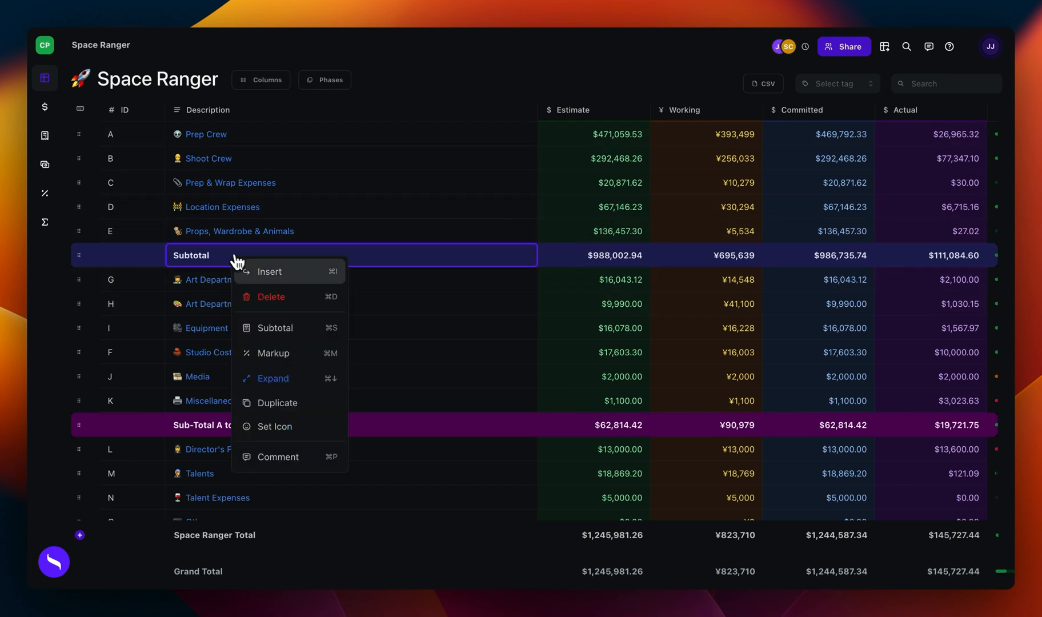
pyautogui.click(269, 296)
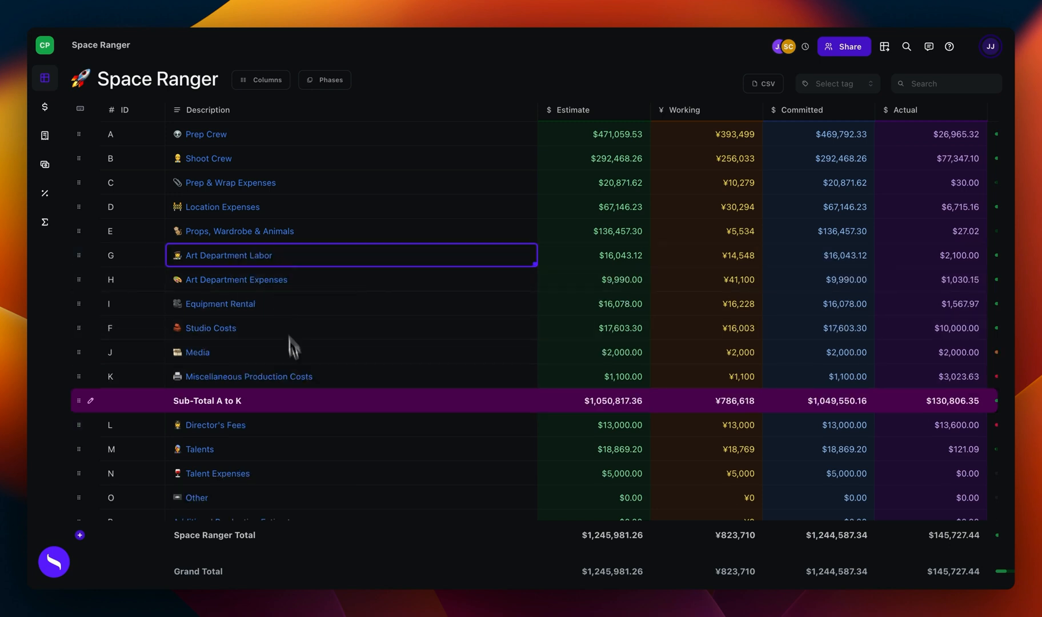
# Step: Examine the rows at the end of the topsheet and the row actions available for Social Versions, including Markup
pyautogui.scroll(-3, 293, 343)
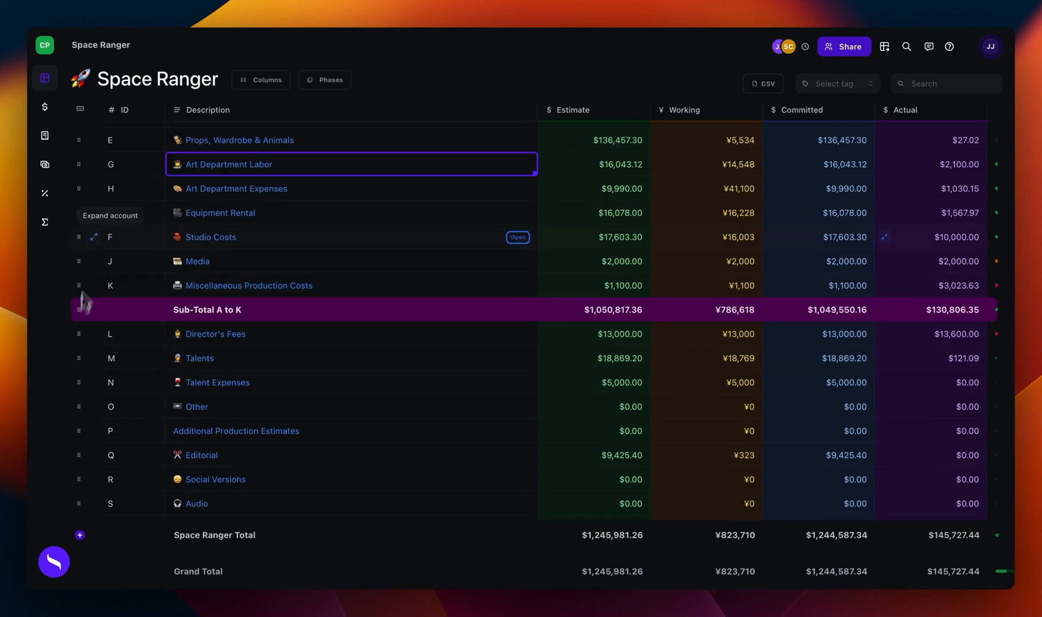
pyautogui.scroll(-3, 400, 314)
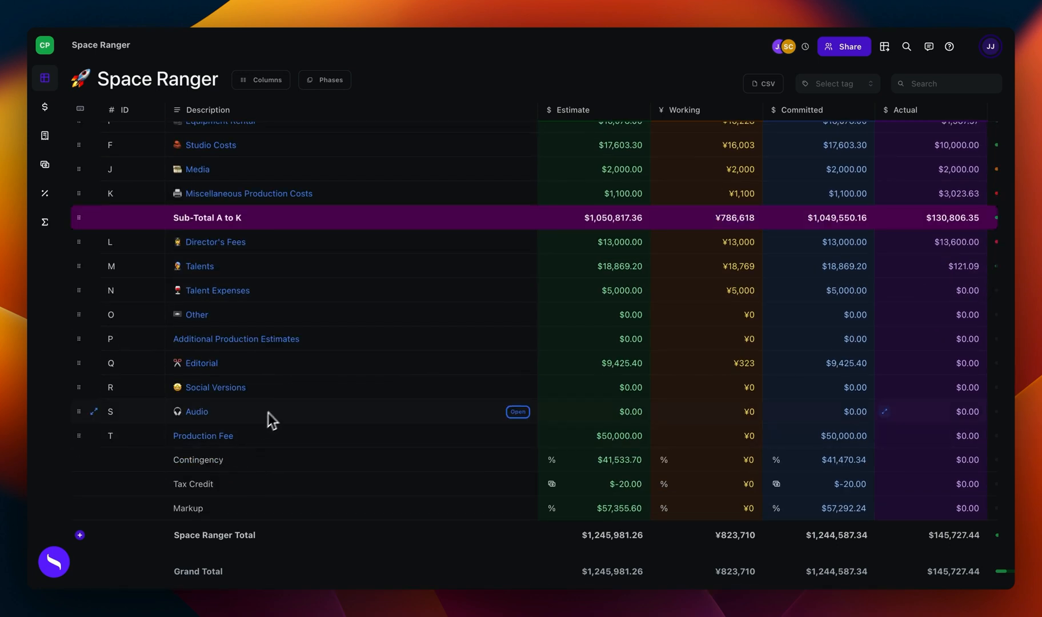
pyautogui.rightClick(288, 394)
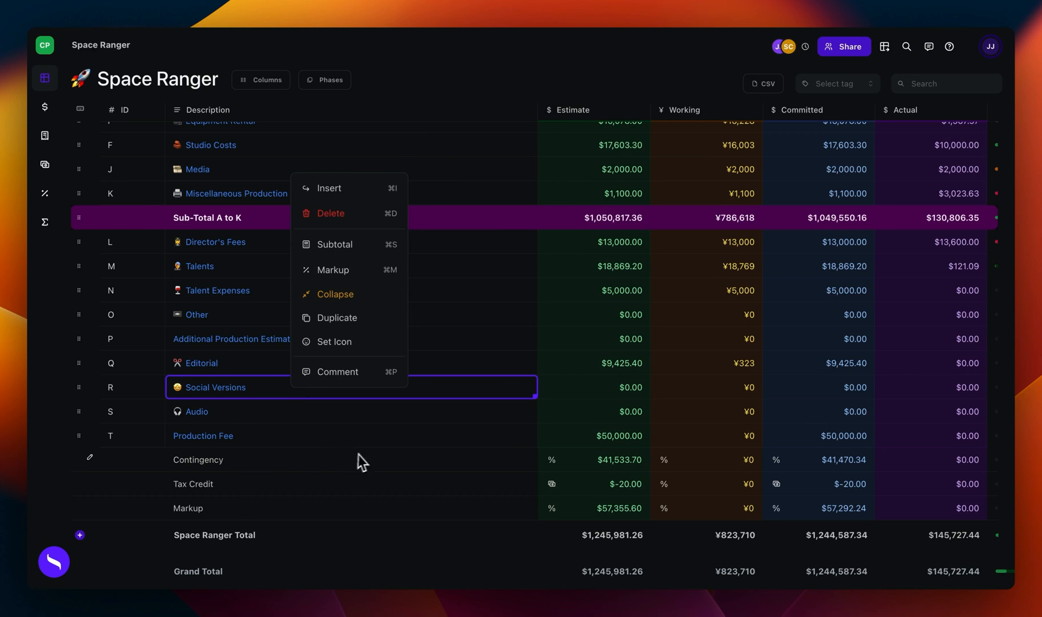
pyautogui.click(370, 430)
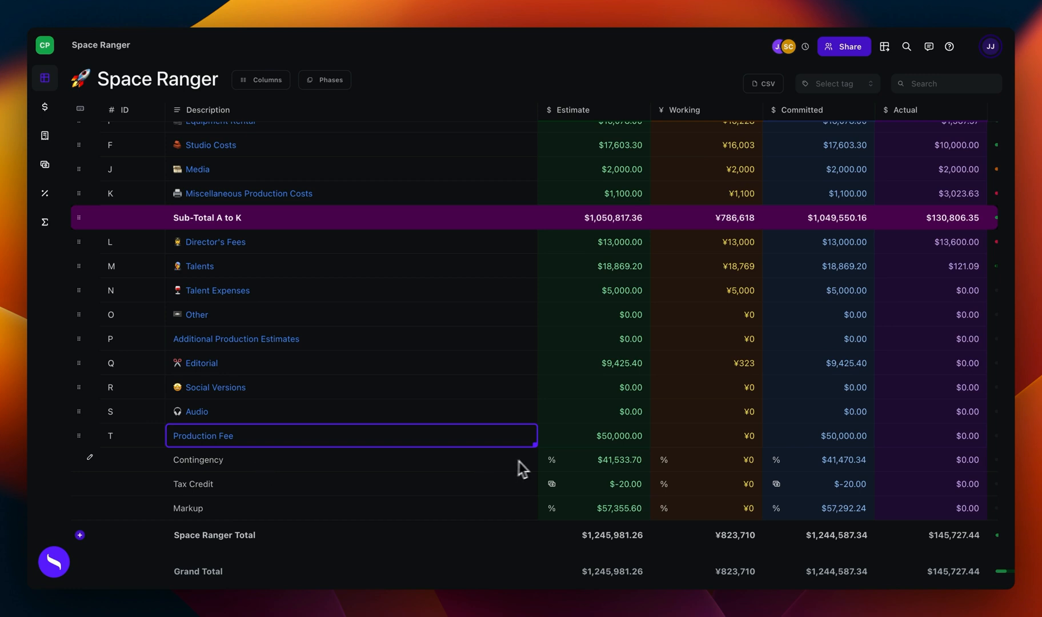
# Step: Set the Contingency line's Estimate amount to 10, keeping its type as Percent
pyautogui.click(552, 460)
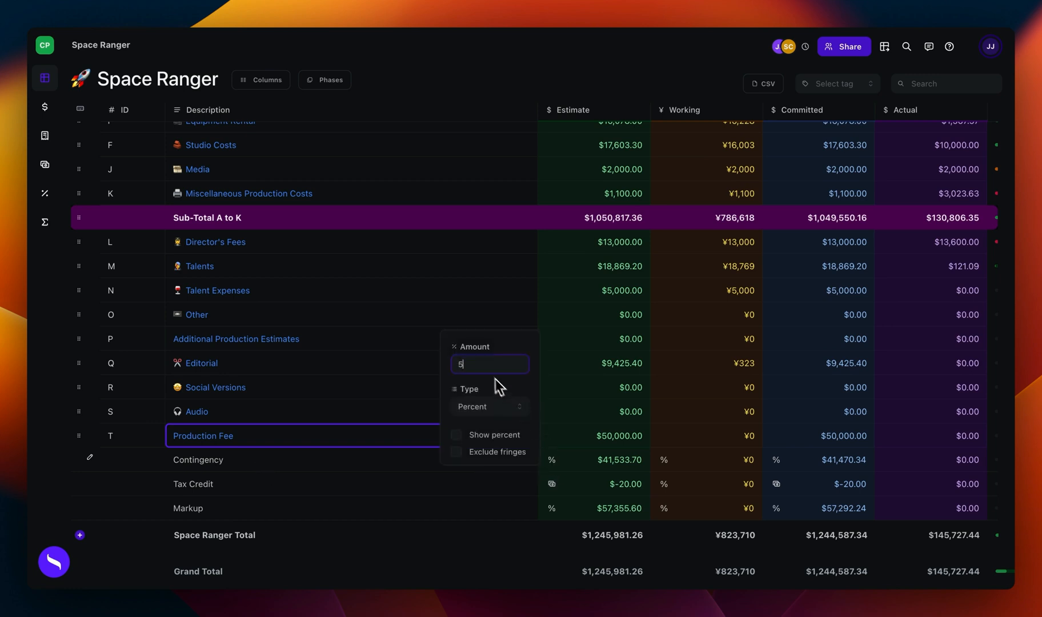
pyautogui.press('BackSpace')
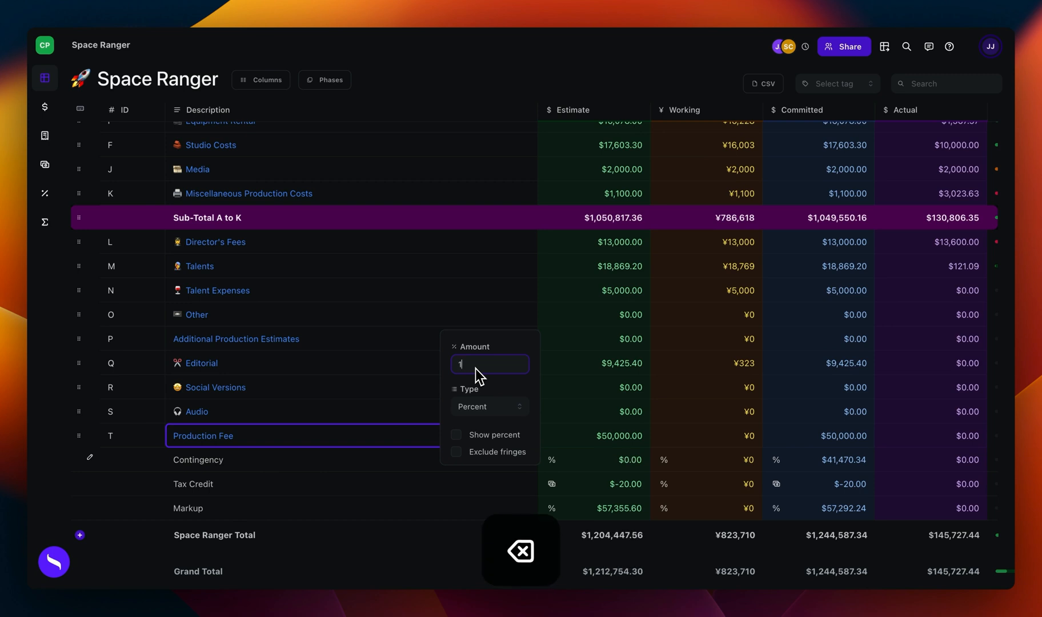
pyautogui.write('10')
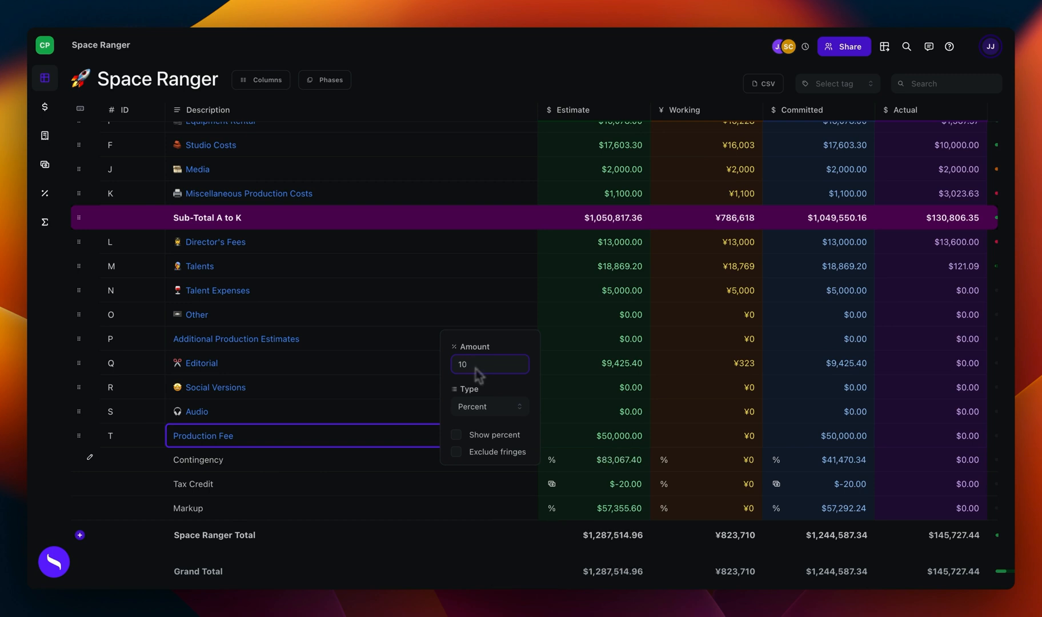
pyautogui.click(510, 408)
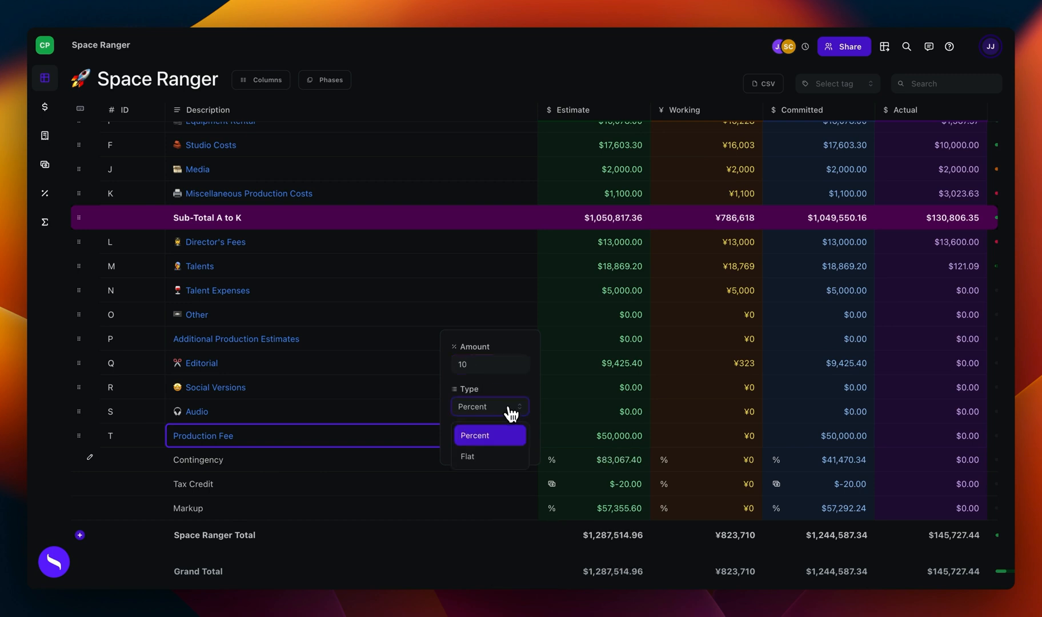
pyautogui.click(485, 394)
pyautogui.click(294, 437)
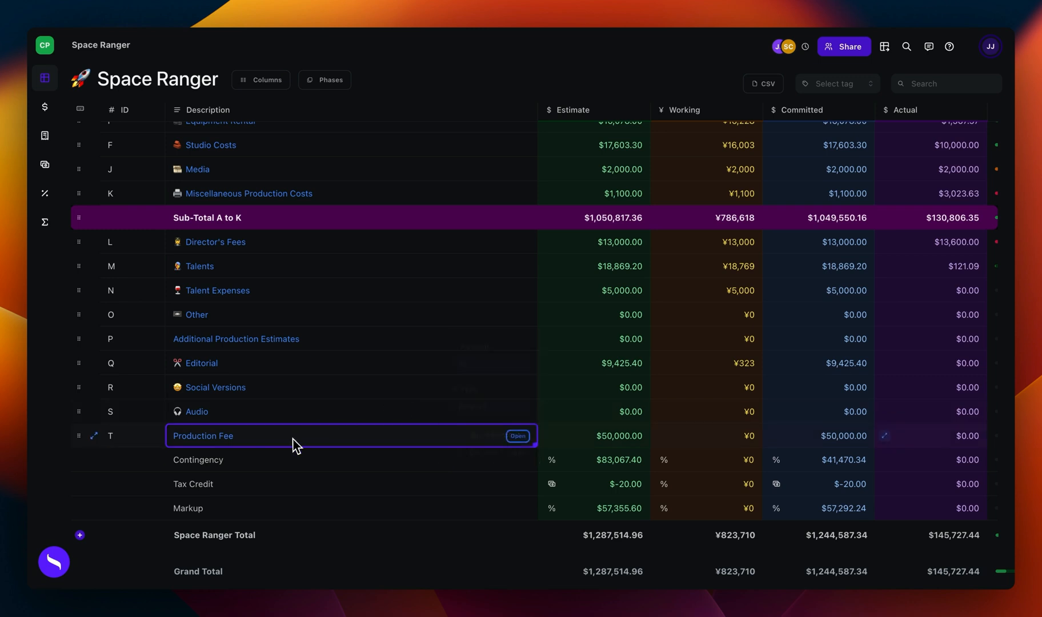
# Step: Switch the Contingency markup to all accounts and back to Prep Crew, Shoot Crew and Location Expenses, and view the other selectable accounts
pyautogui.moveTo(293, 439); pyautogui.dragTo(261, 466)
pyautogui.click(91, 459)
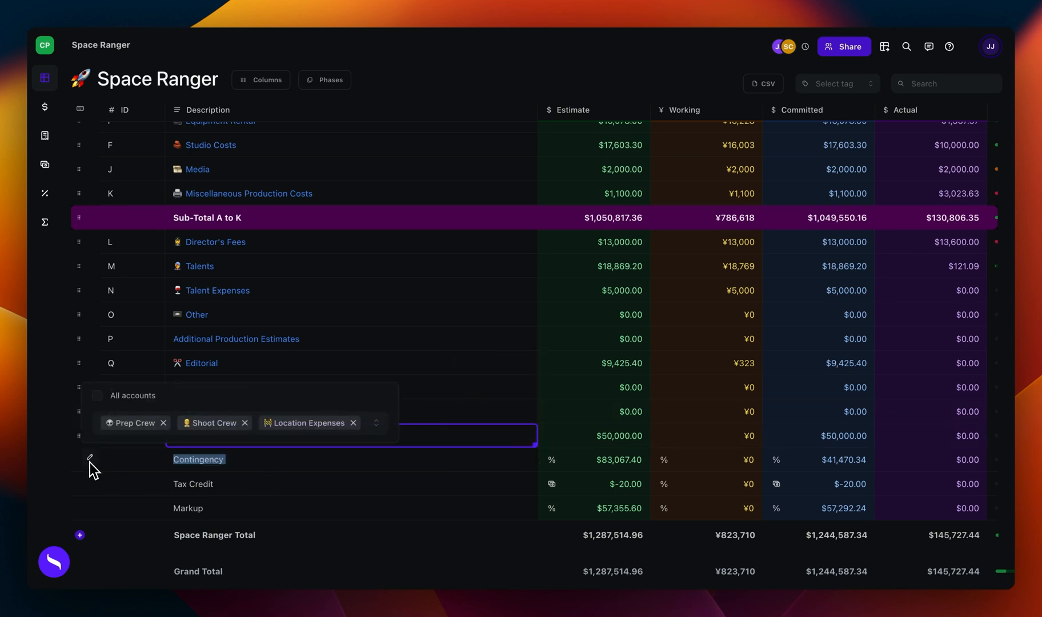
pyautogui.click(97, 396)
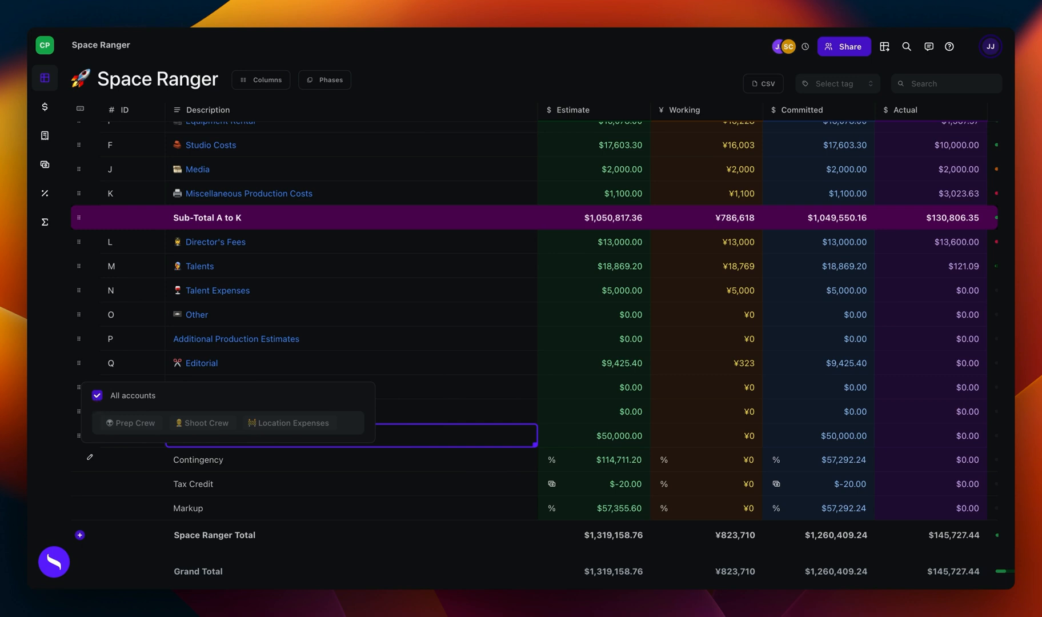
pyautogui.click(97, 395)
pyautogui.click(360, 426)
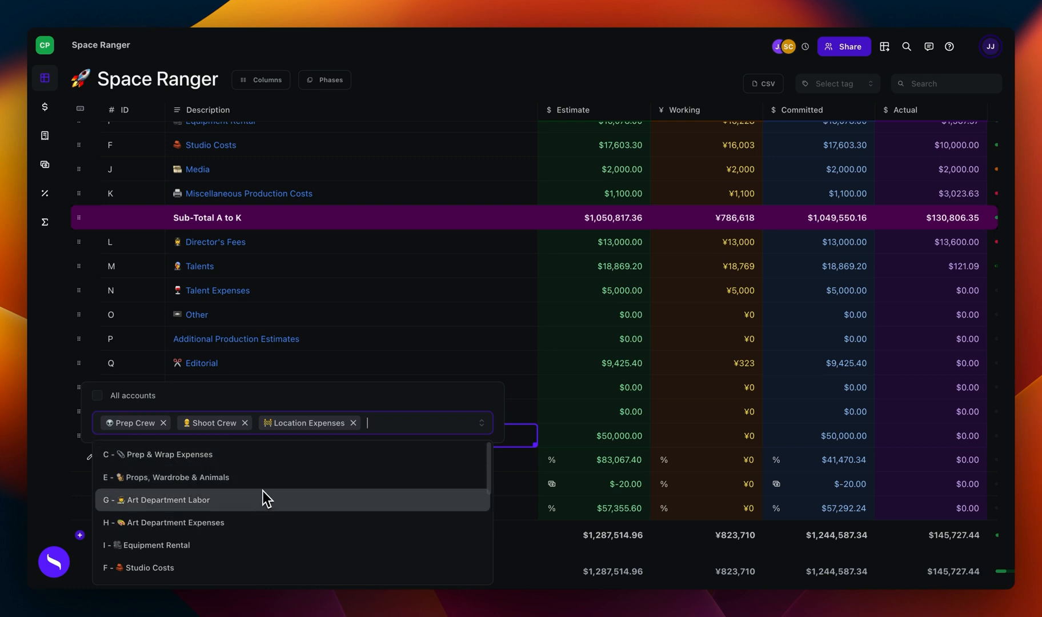
pyautogui.click(388, 371)
# Step: Review the transactions behind the Actual amount of the Prep Crew account and close the breakdown
pyautogui.scroll(3, 395, 363)
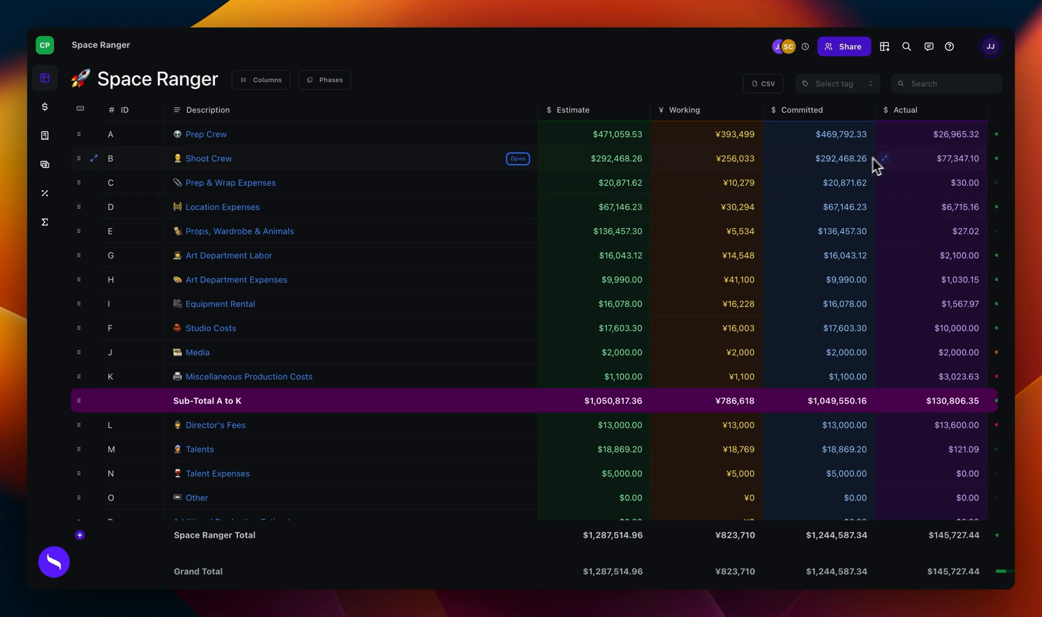
pyautogui.click(931, 140)
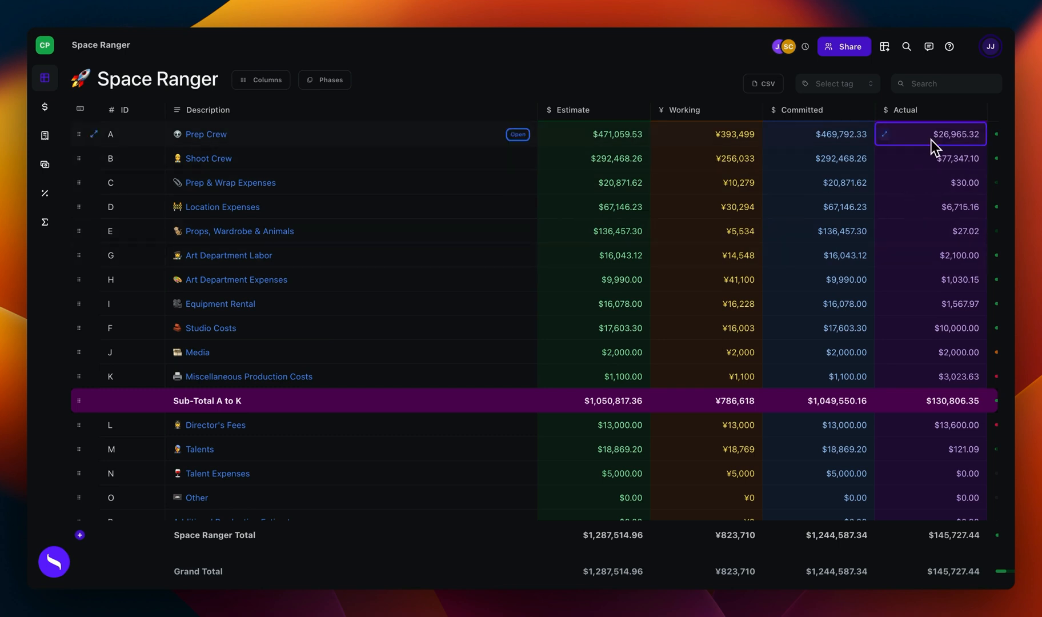
pyautogui.click(887, 137)
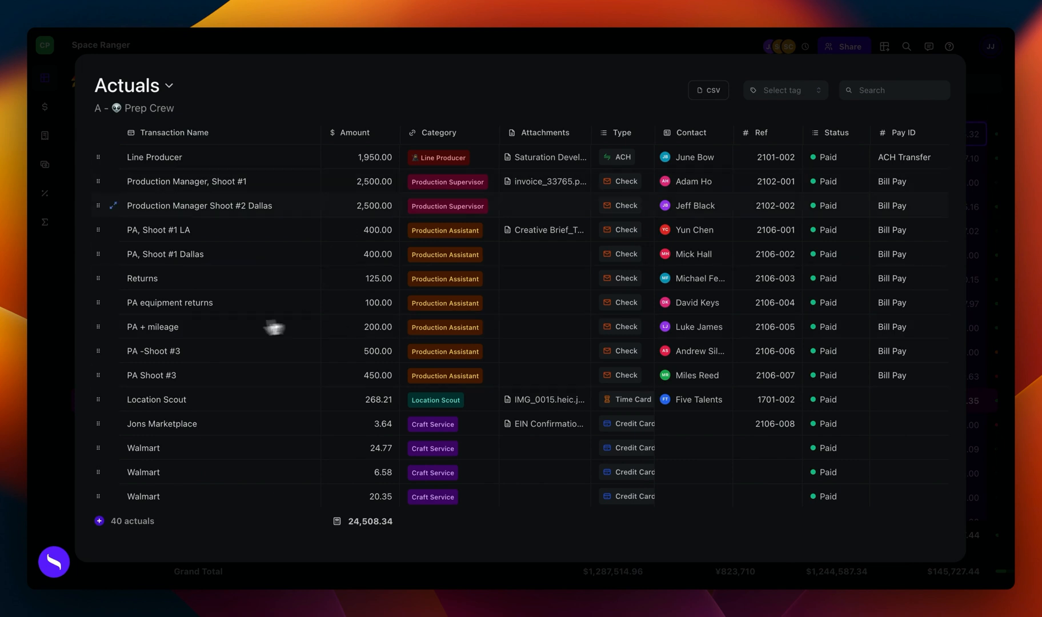
pyautogui.click(71, 306)
# Step: Examine the project's full Actuals list and the category choices offered for the Staples transaction
pyautogui.click(48, 109)
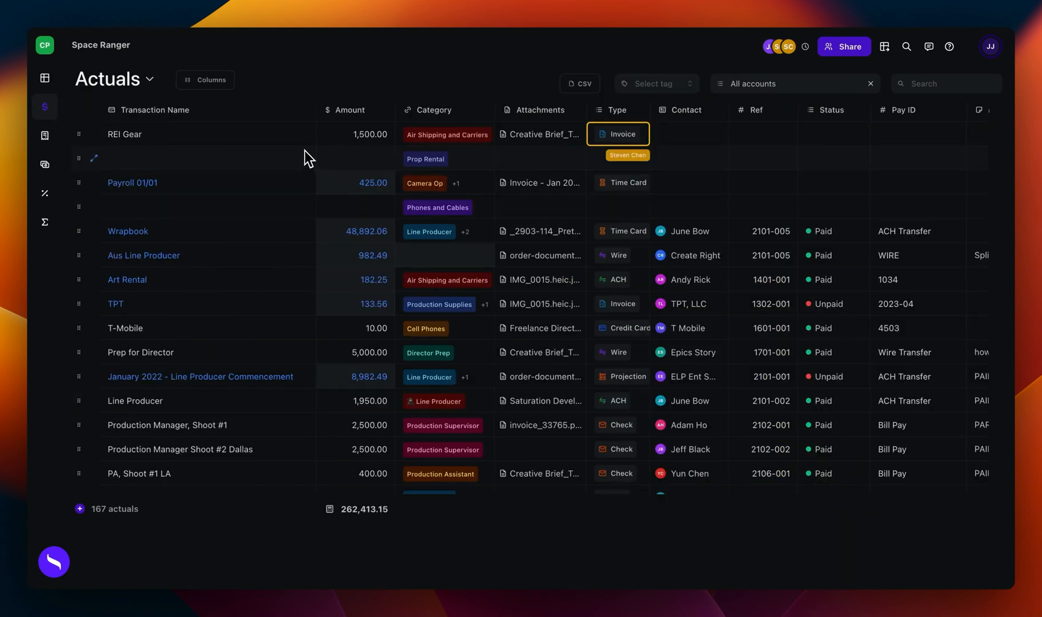
pyautogui.scroll(-1, 305, 153)
pyautogui.scroll(-1, 305, 154)
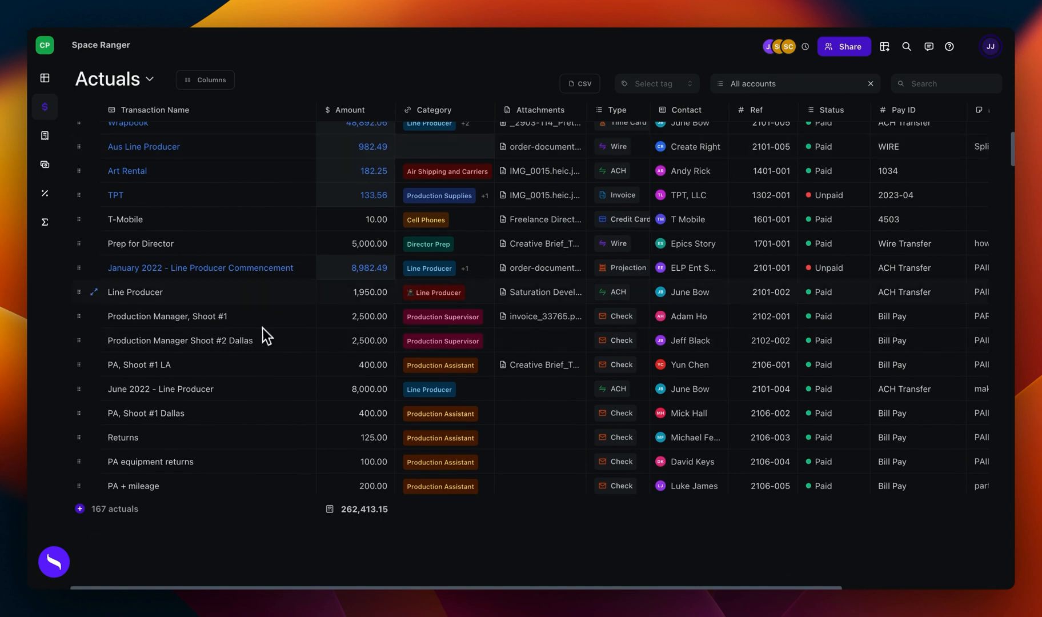
pyautogui.scroll(1, 269, 297)
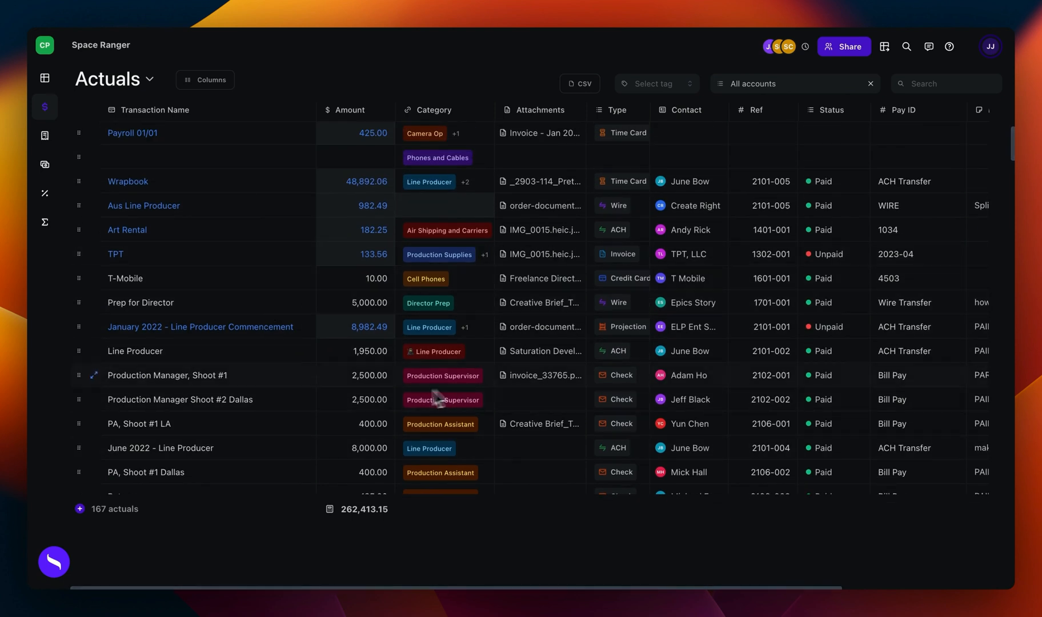
pyautogui.scroll(1, 251, 363)
pyautogui.scroll(-4, 240, 285)
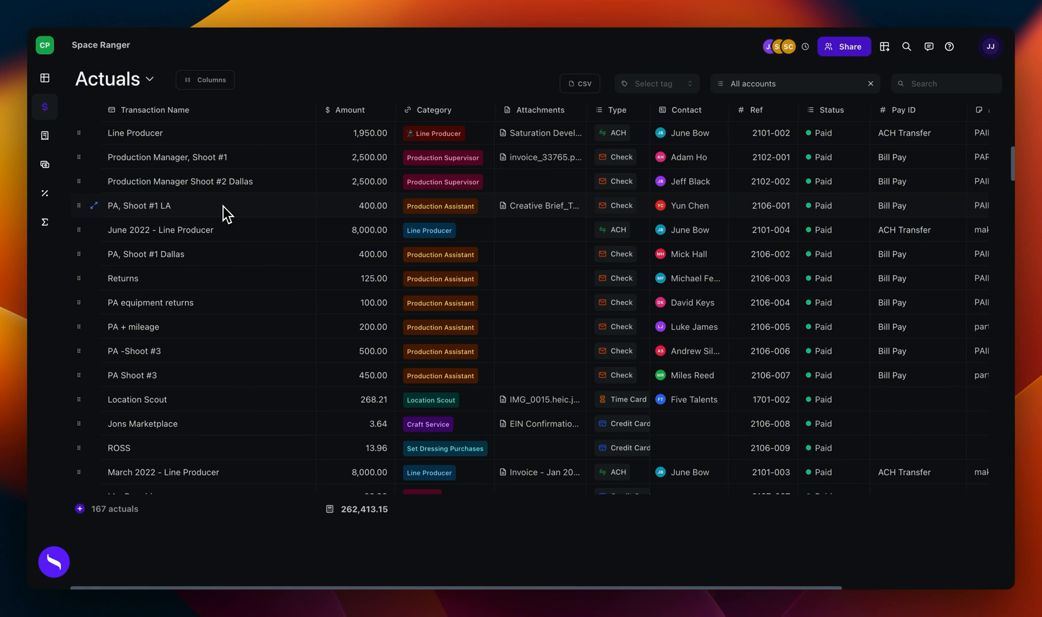
pyautogui.scroll(-5, 174, 333)
pyautogui.scroll(1, 174, 333)
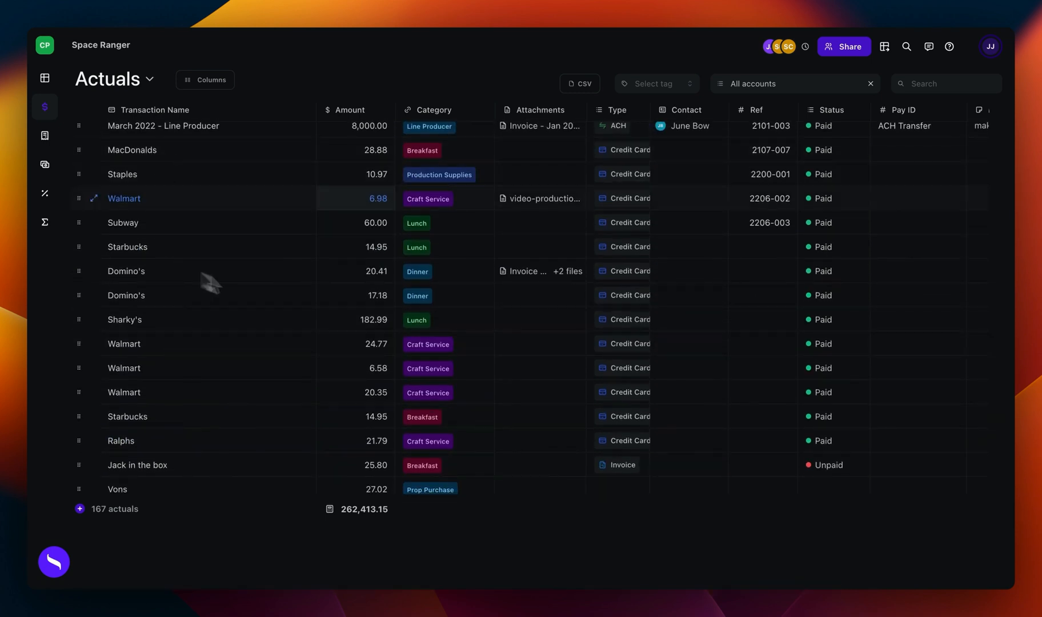
pyautogui.scroll(1, 371, 223)
pyautogui.click(479, 197)
pyautogui.click(477, 195)
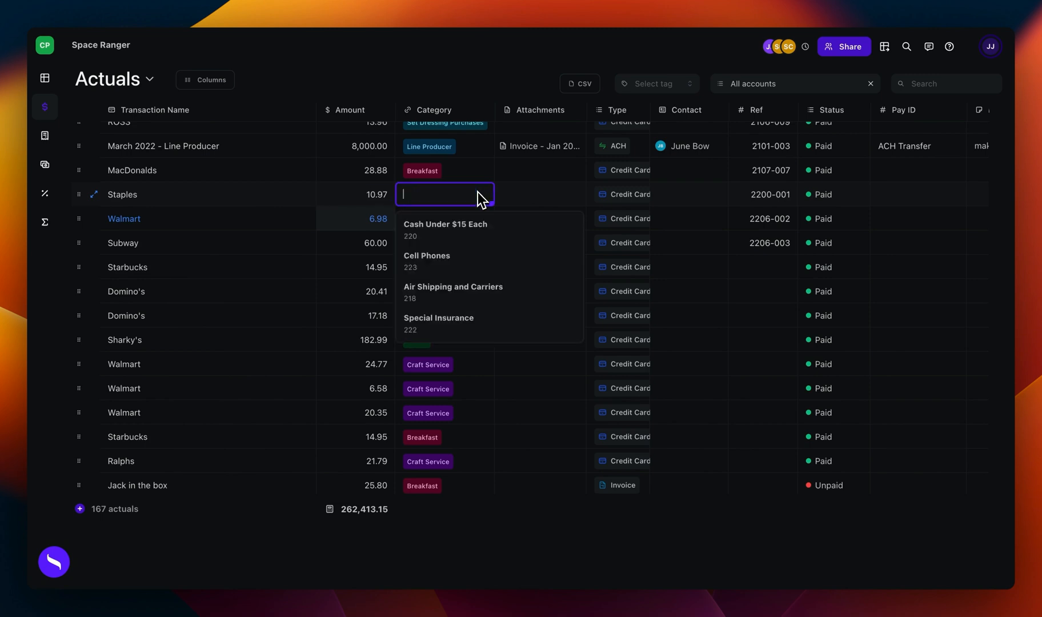
# Step: Attach order-document.pdf to the Staples transaction and preview the uploaded document
pyautogui.click(531, 198)
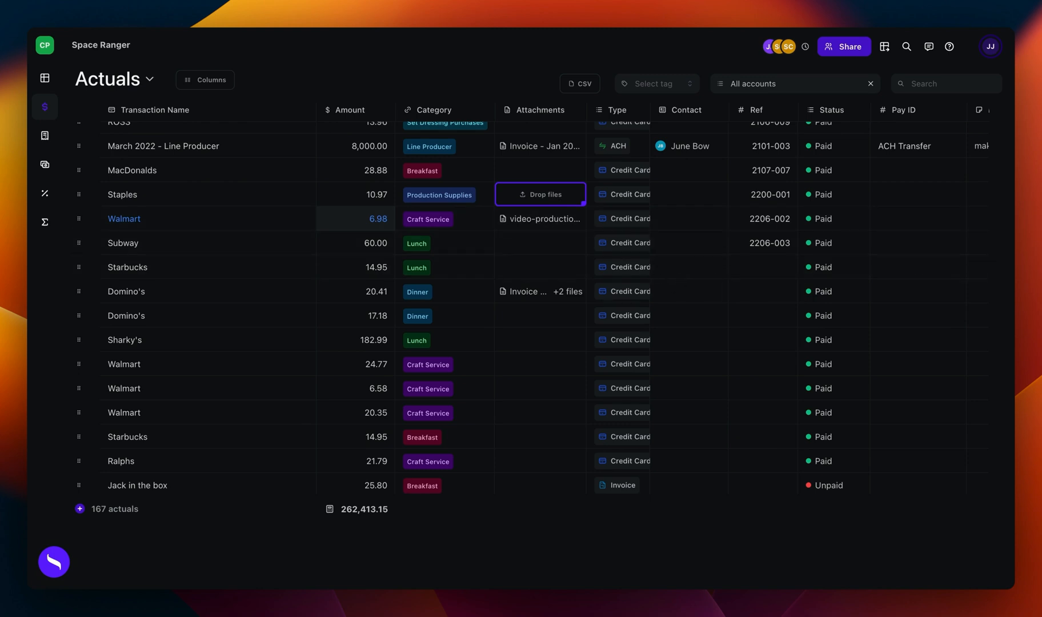
pyautogui.moveTo(834, 615); pyautogui.dragTo(564, 197)
pyautogui.click(554, 200)
pyautogui.click(564, 235)
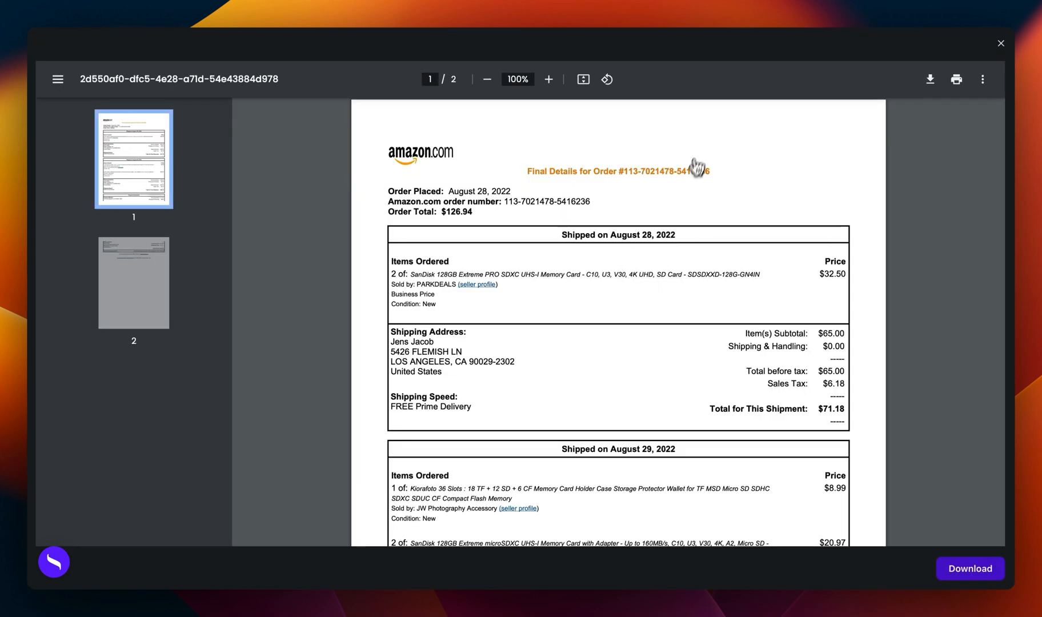
pyautogui.click(1001, 43)
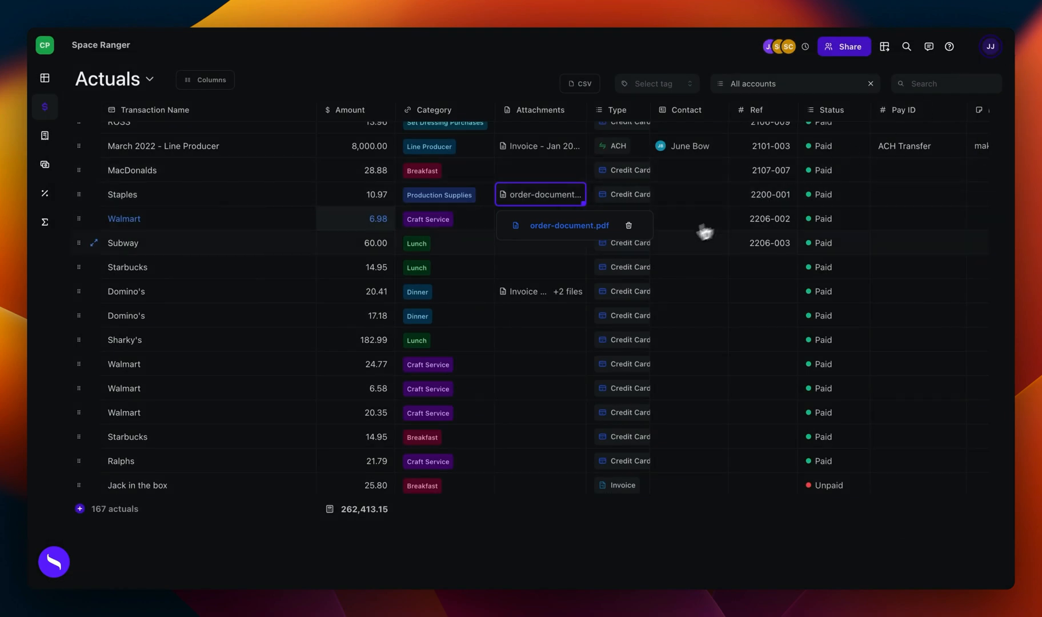
pyautogui.scroll(2, 629, 246)
pyautogui.scroll(1, 628, 243)
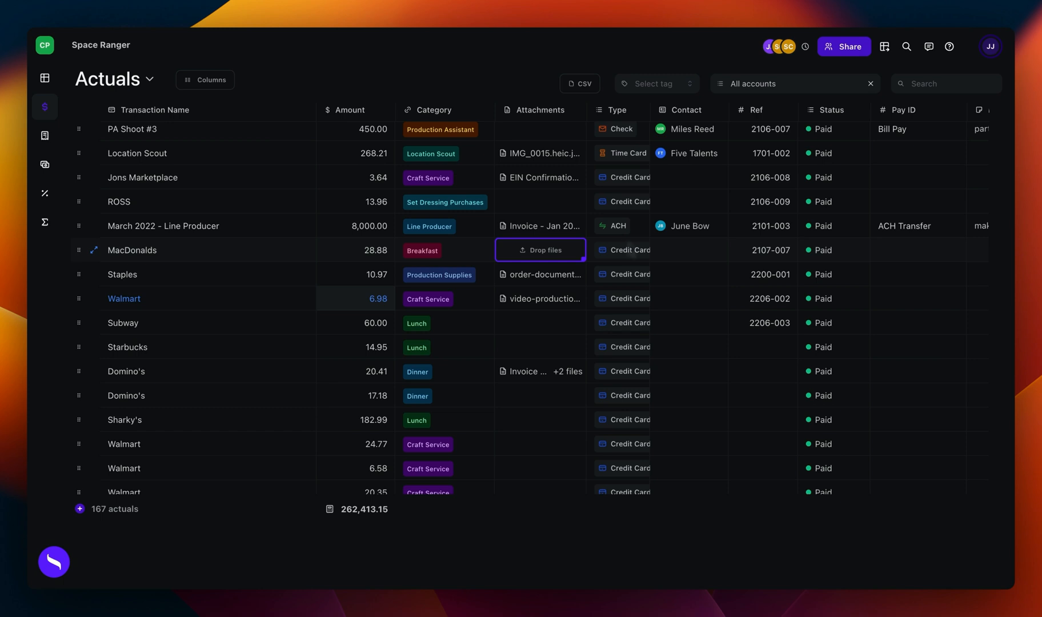
pyautogui.scroll(3, 483, 238)
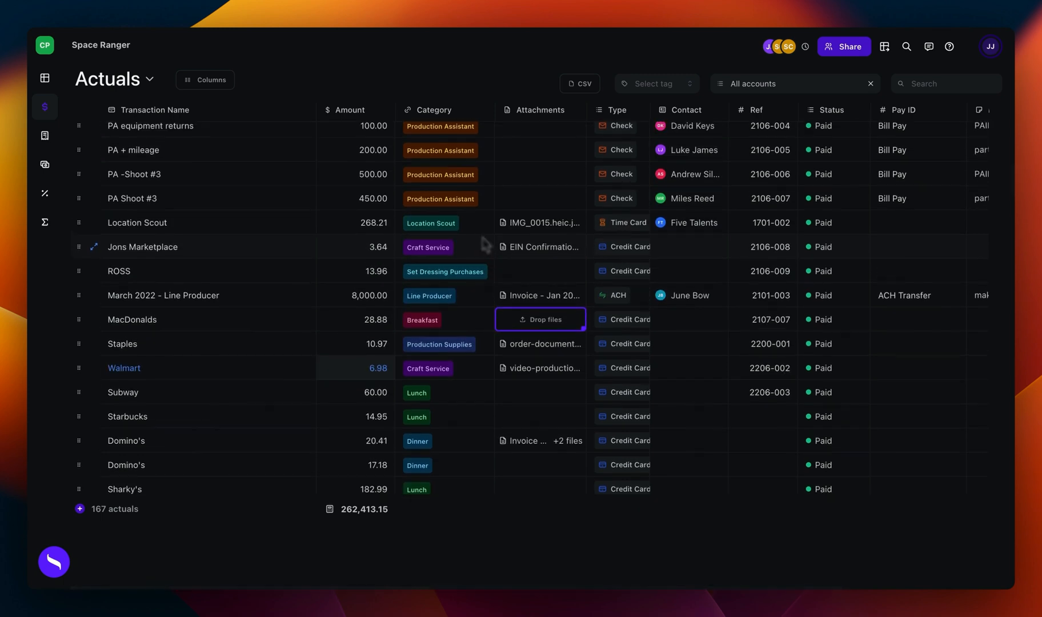
pyautogui.scroll(2, 483, 238)
pyautogui.scroll(-1, 486, 243)
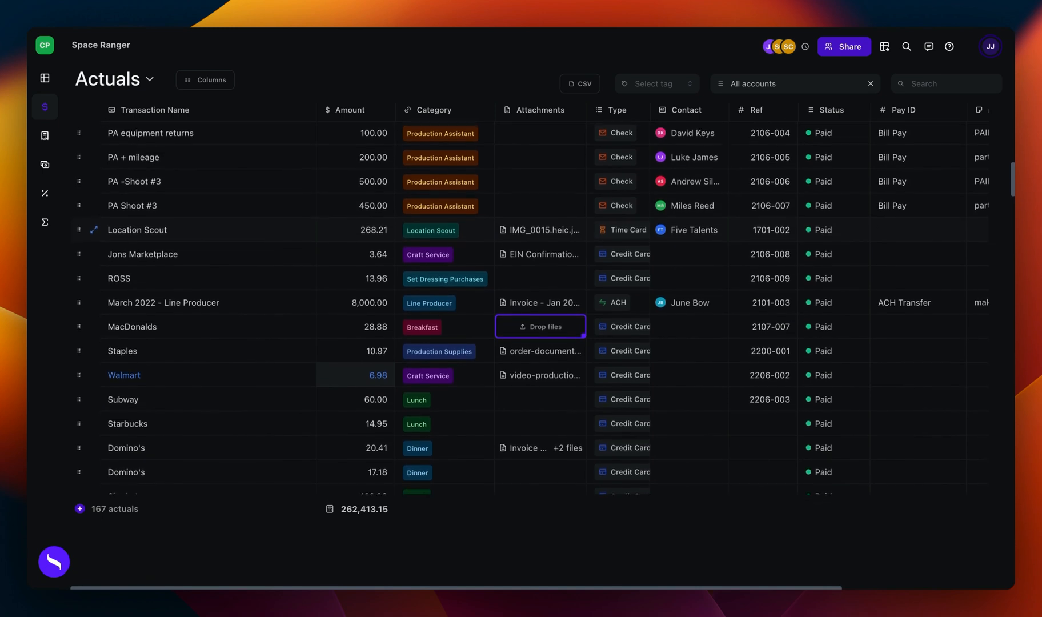
# Step: Go to the project's Transactions and search them for Tesla
pyautogui.click(45, 137)
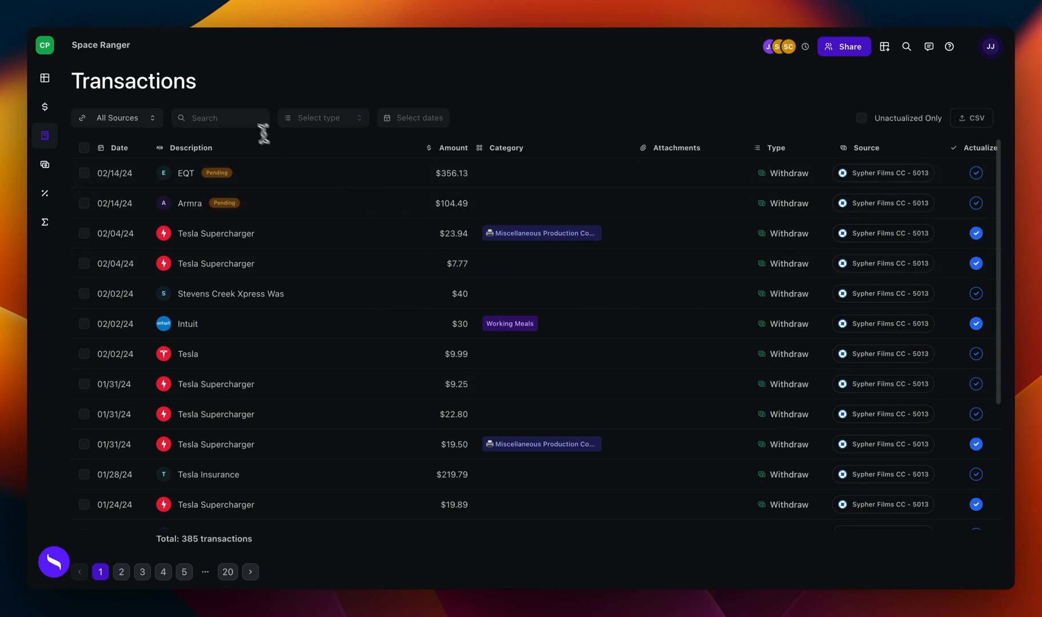
pyautogui.click(247, 120)
pyautogui.write('T')
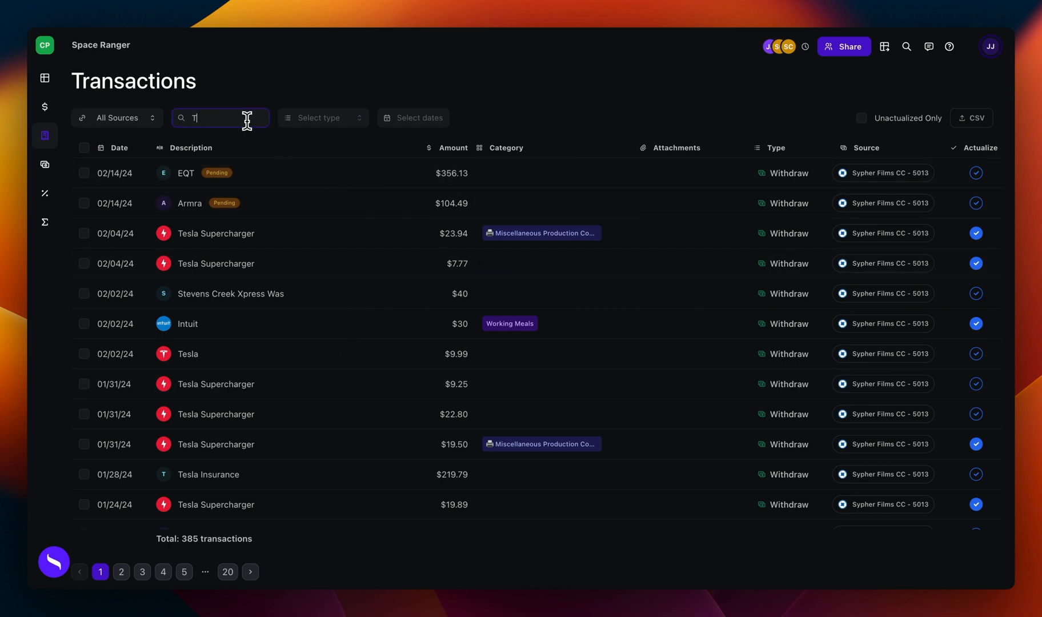
pyautogui.write('esla')
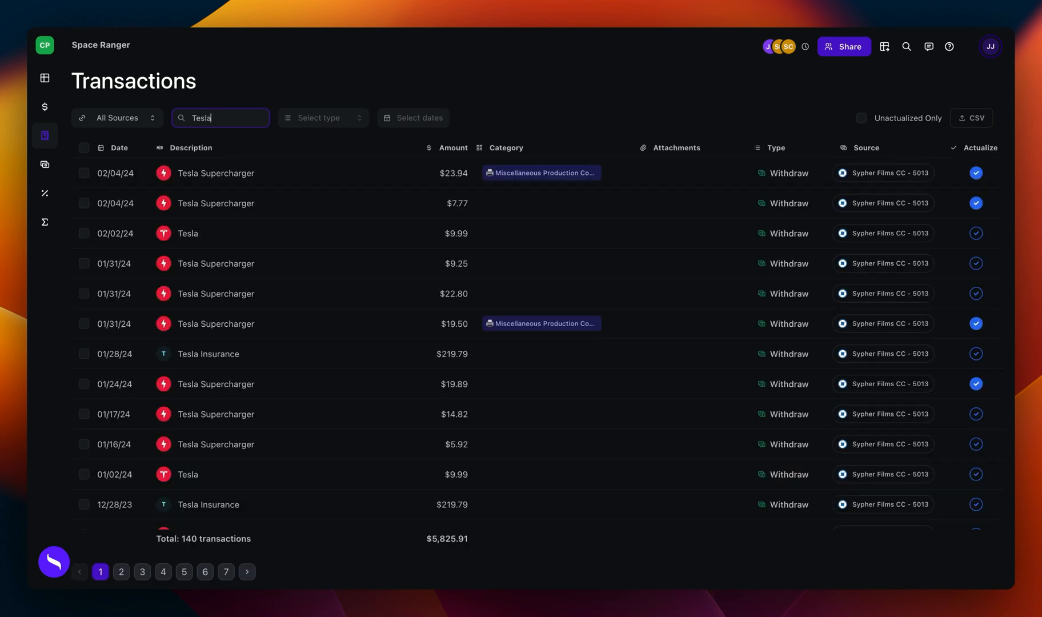
# Step: Bulk edit all Tesla transactions on this page, assigning the Picture Vehicles category and importing them to actuals
pyautogui.click(84, 148)
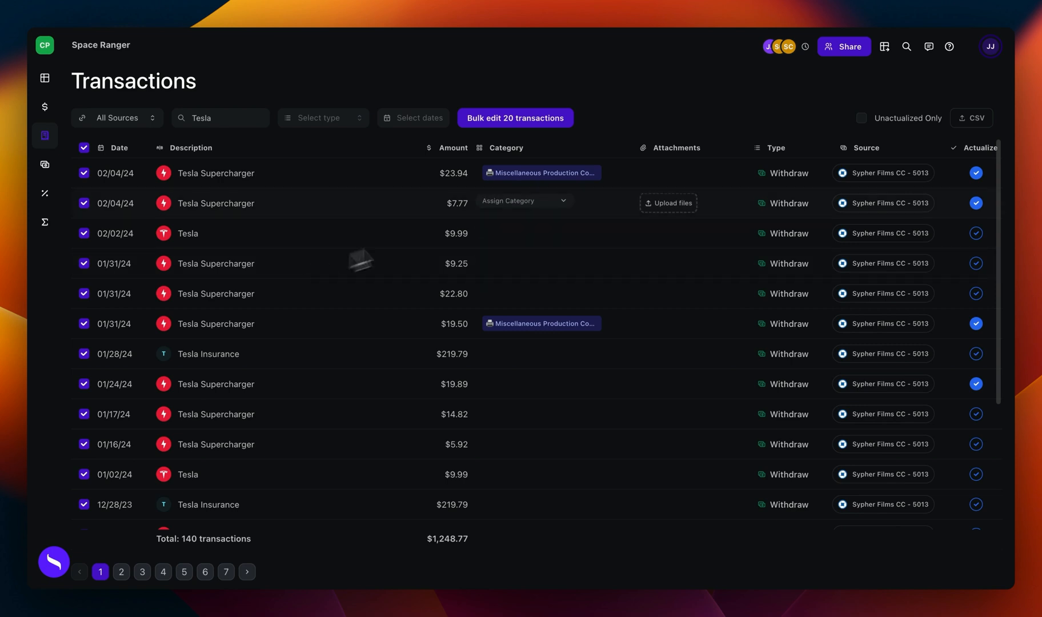
pyautogui.click(521, 121)
pyautogui.click(506, 126)
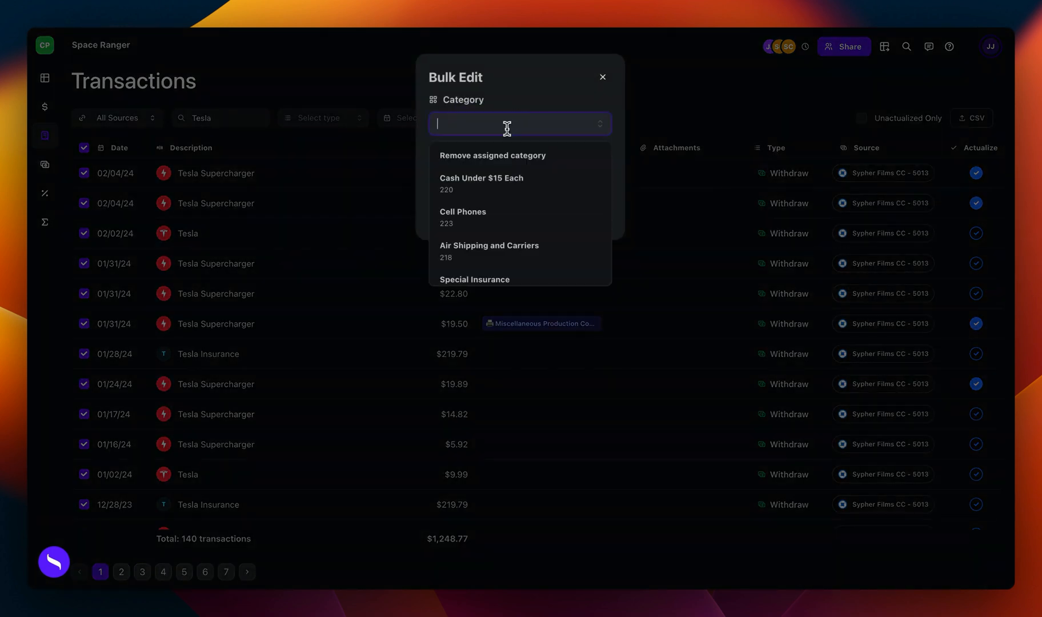
pyautogui.write('ve')
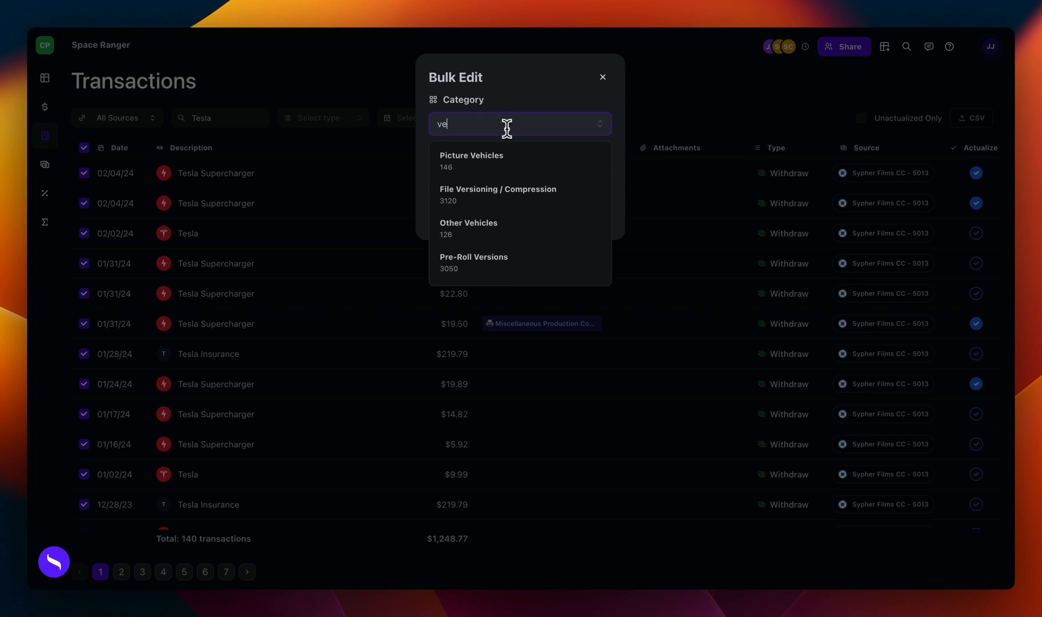
pyautogui.click(529, 166)
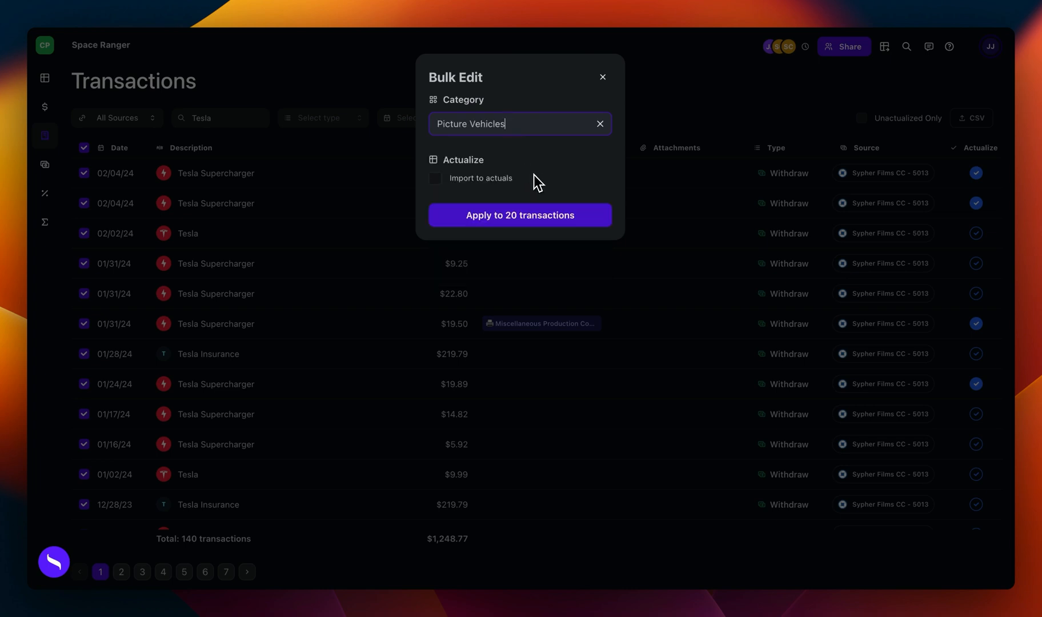
pyautogui.click(436, 181)
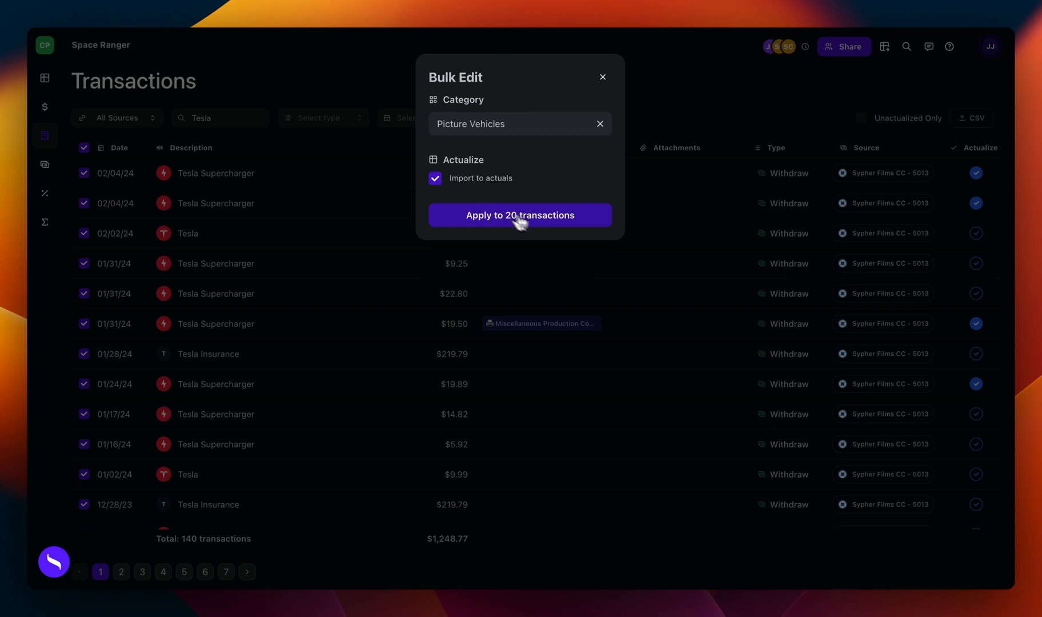
pyautogui.click(547, 224)
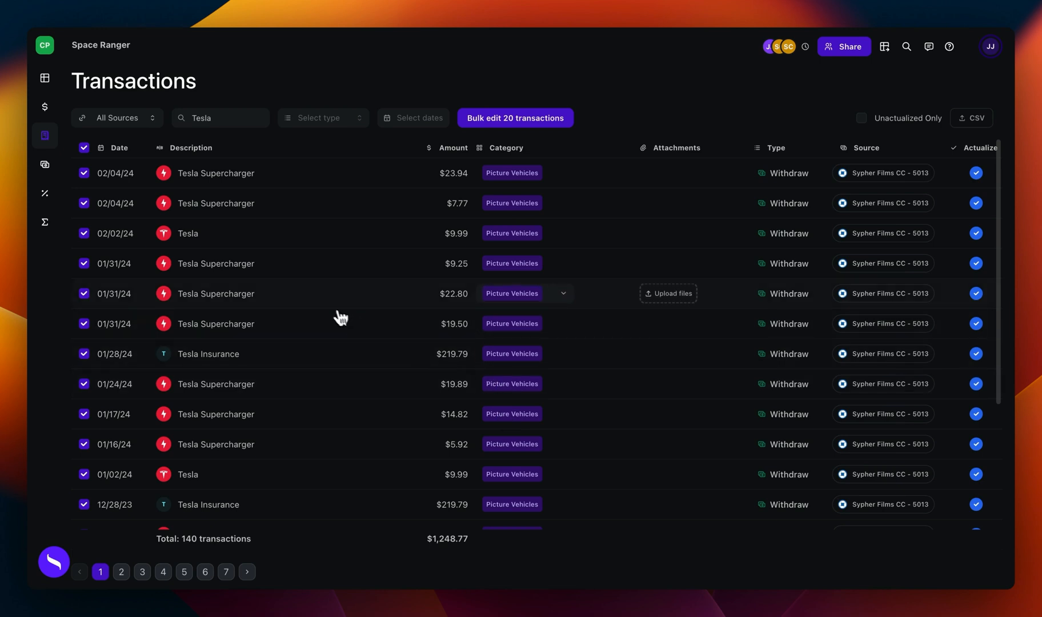
# Step: Check the Tesla Supercharger entries and their categories near the end of the Actuals list
pyautogui.click(45, 111)
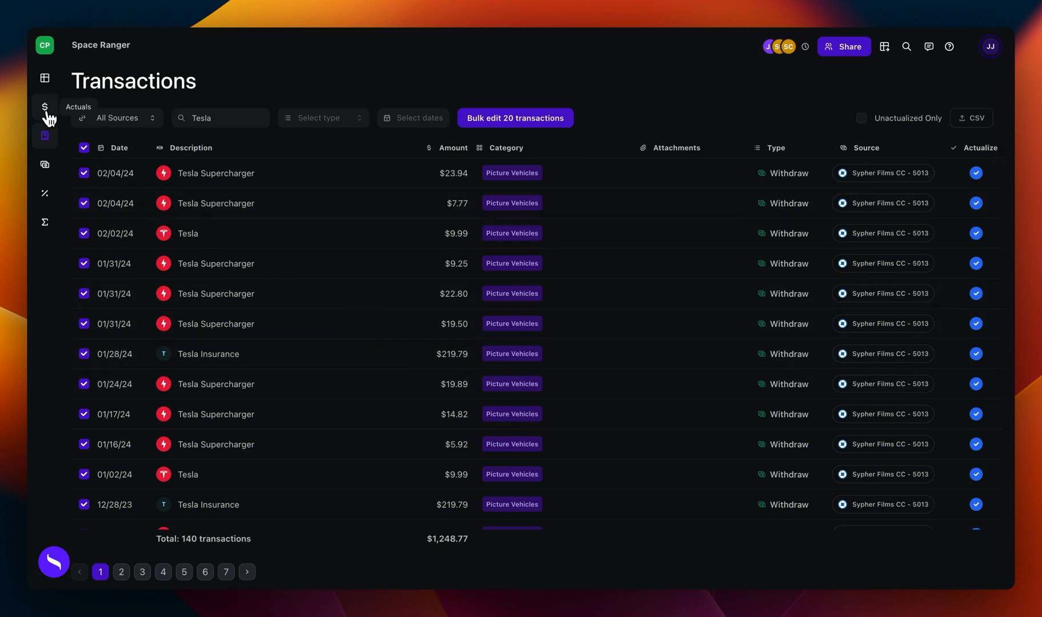
pyautogui.scroll(-15, 212, 235)
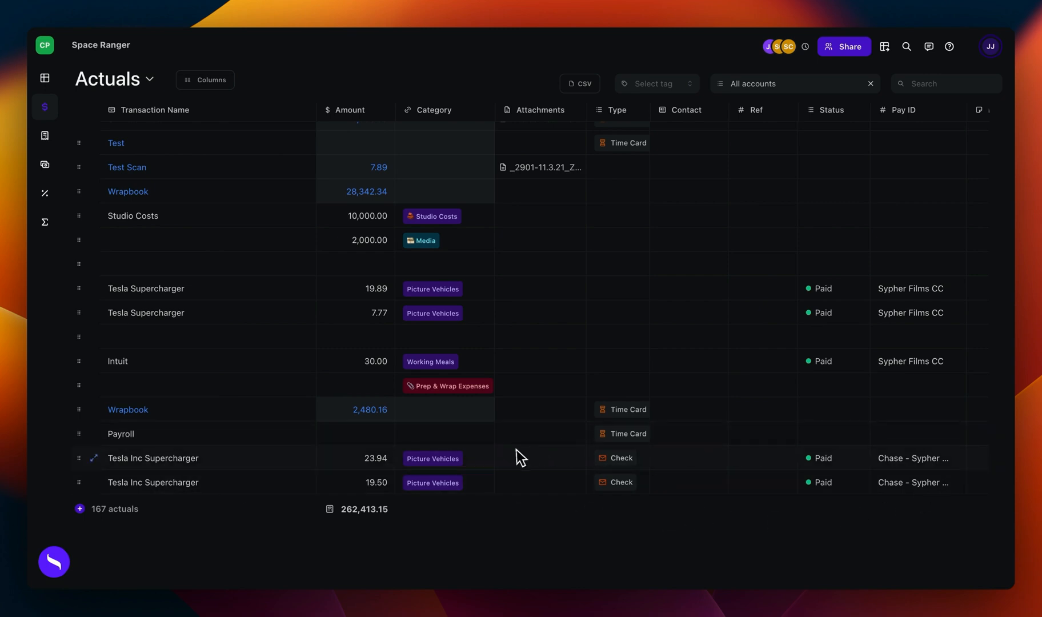
pyautogui.click(444, 463)
pyautogui.click(442, 464)
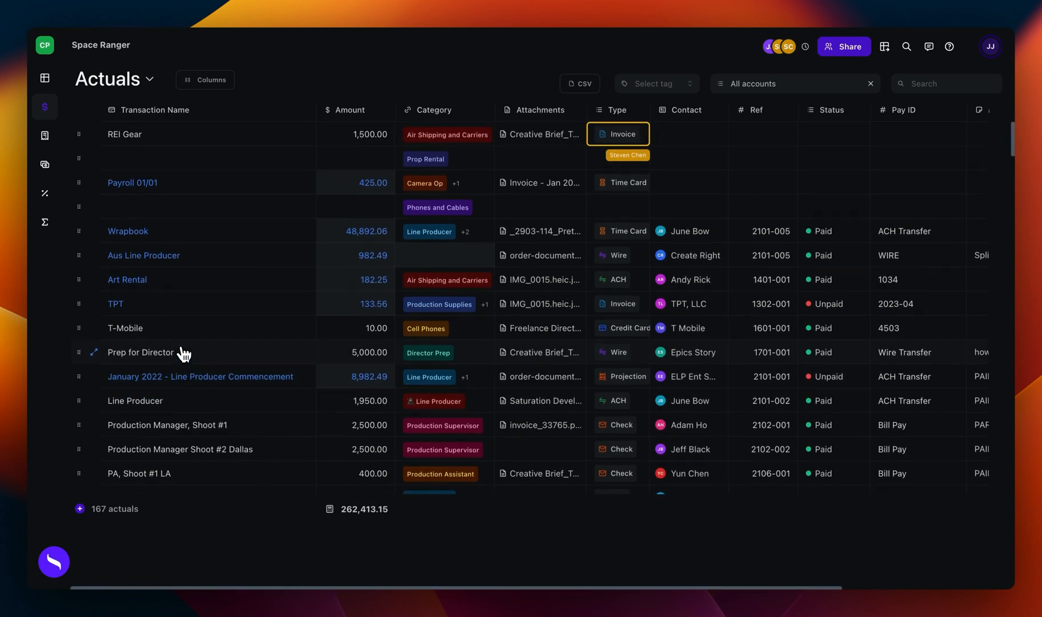
# Step: Open the June 2022 - Line Producer actual for splitting into line items
pyautogui.scroll(-2, 183, 353)
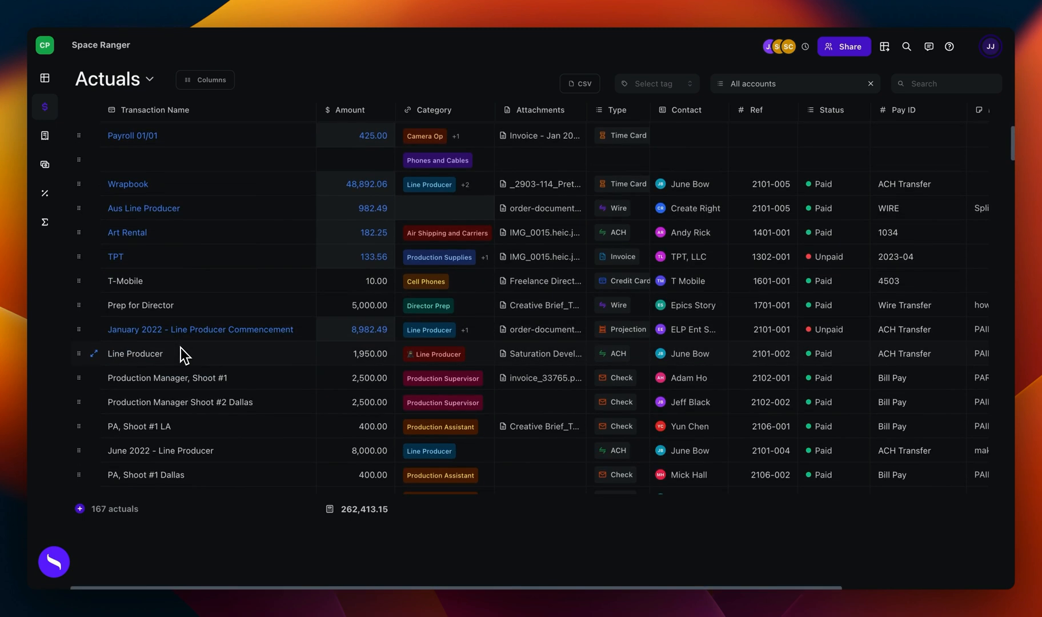
pyautogui.click(198, 456)
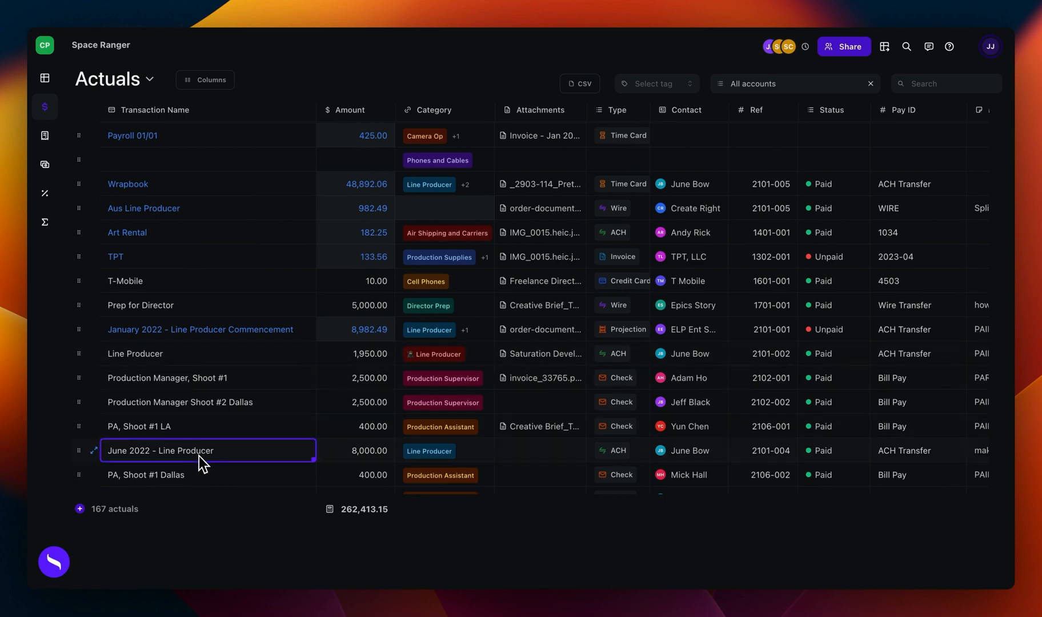
pyautogui.rightClick(199, 456)
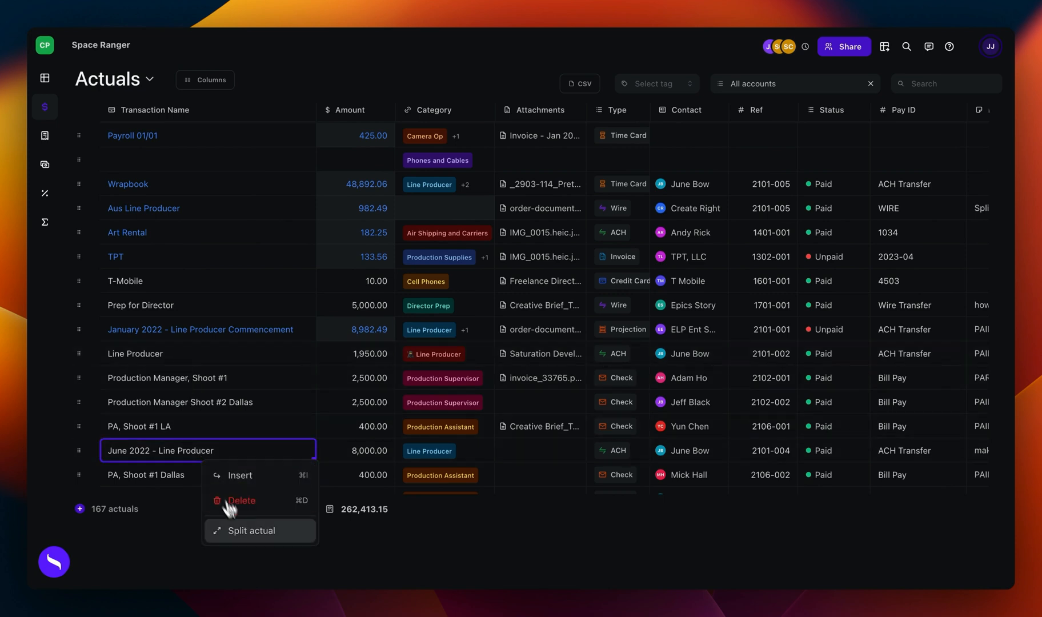
pyautogui.click(244, 534)
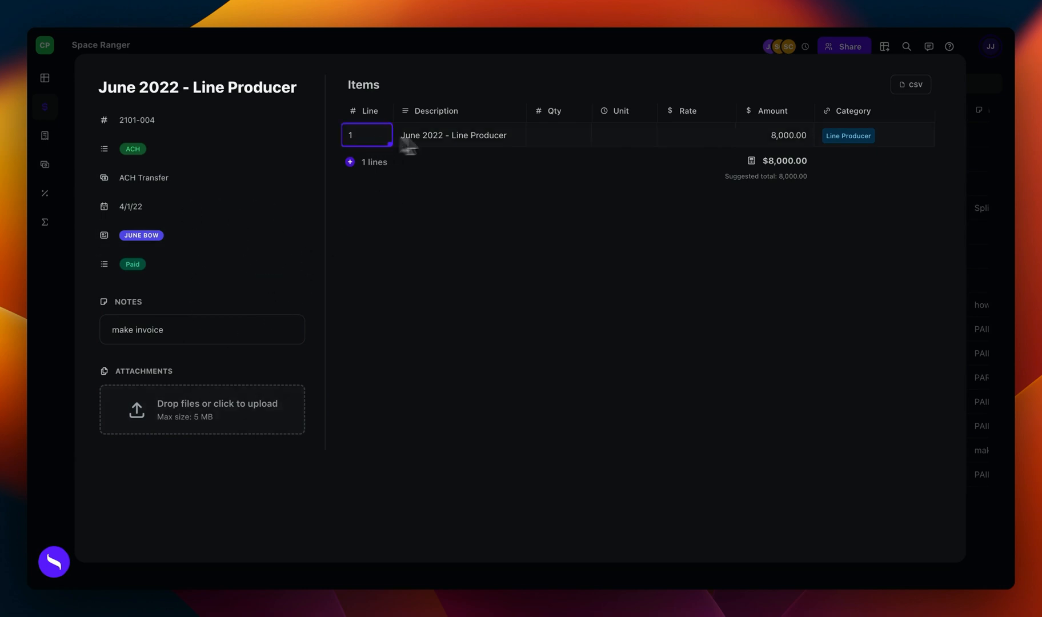
# Step: Describe the three split lines as Prep, Shoot and Wrap
pyautogui.click(469, 137)
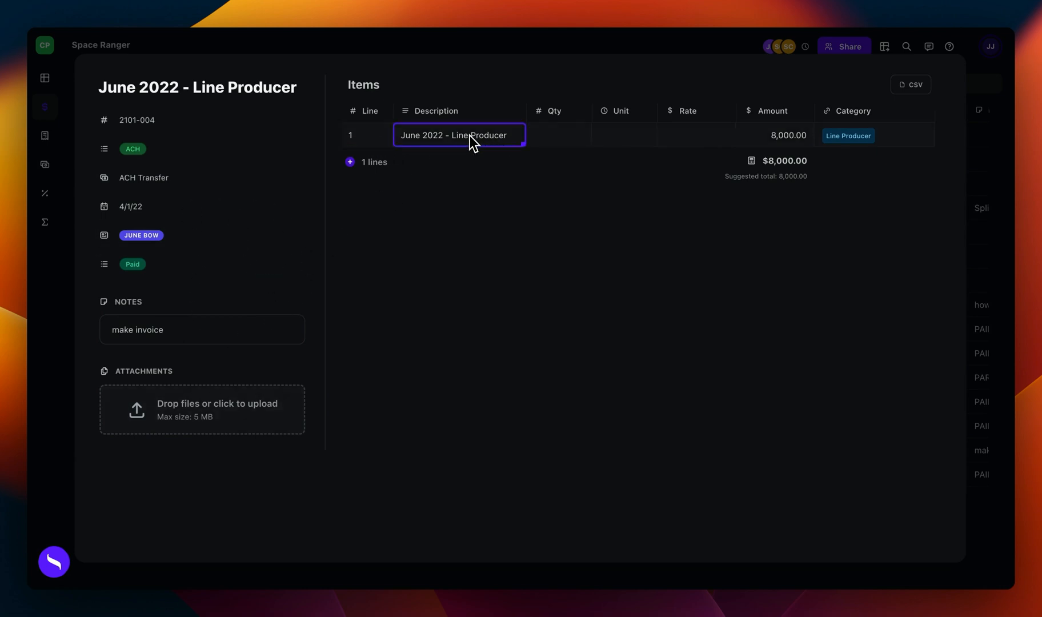
pyautogui.write('Prep')
pyautogui.press('Return')
pyautogui.write('Shoot')
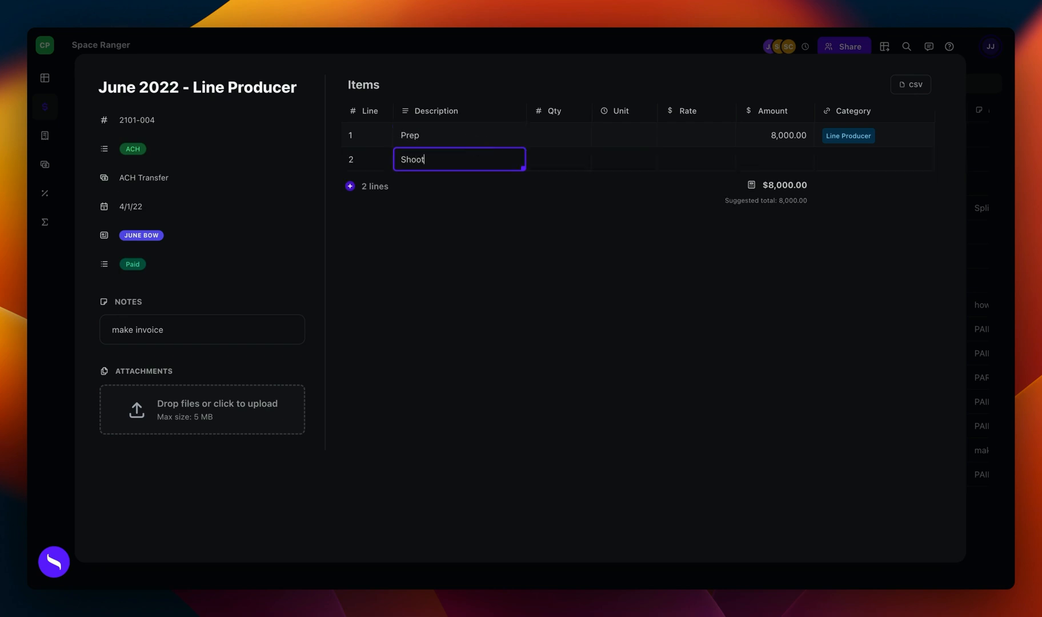
pyautogui.press('Return')
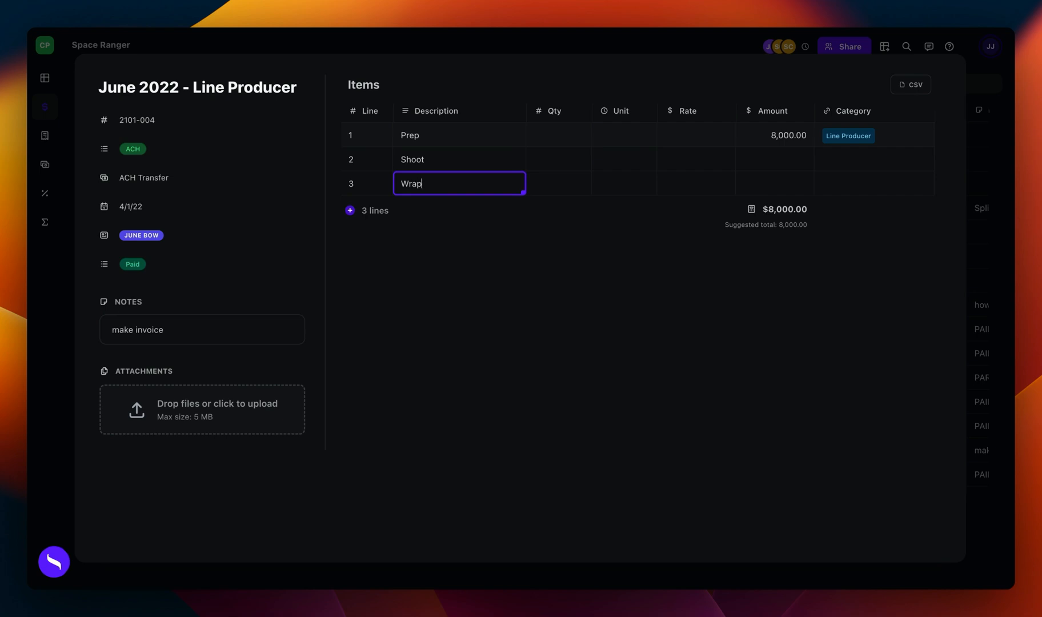
pyautogui.write('Wrap')
pyautogui.click(485, 132)
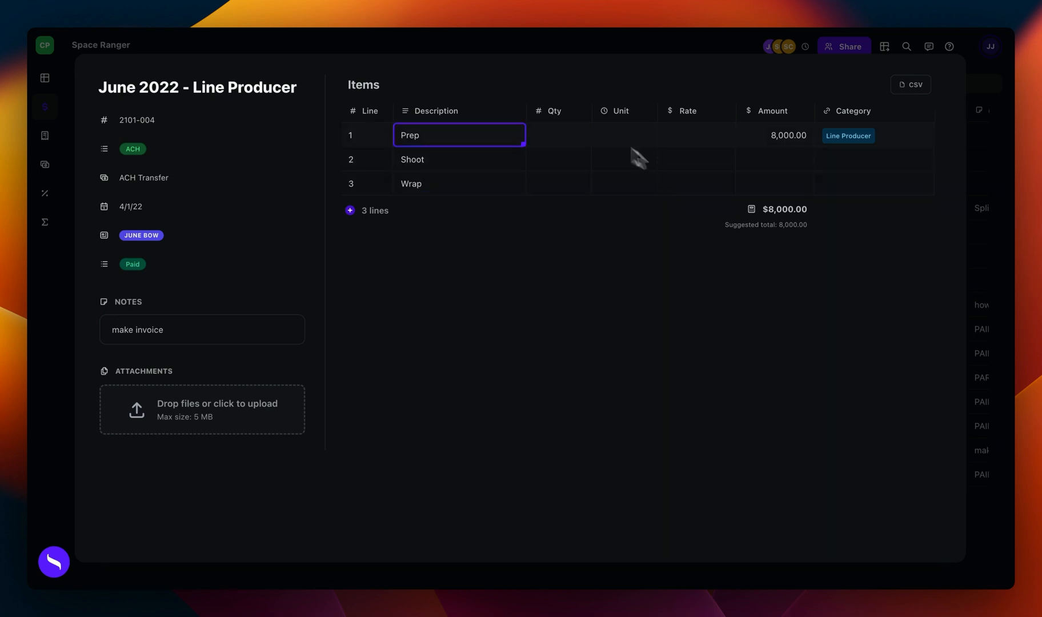
# Step: Set the split amounts to 3,000 for Prep, 2,000 for Shoot and 3,000 for Wrap, and add a fourth line
pyautogui.click(799, 143)
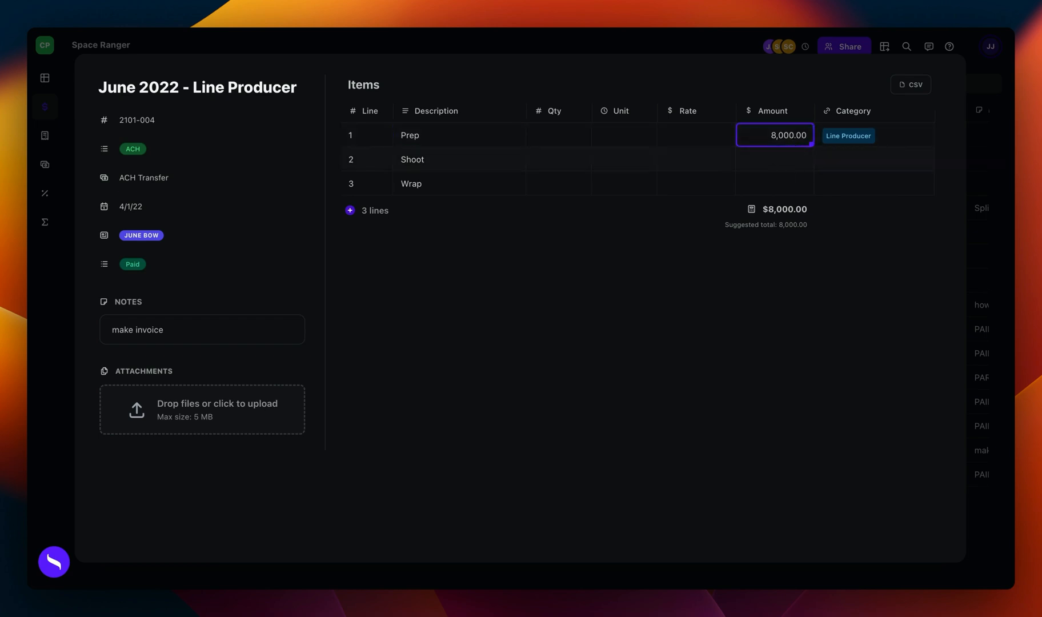
pyautogui.write('330')
pyautogui.press('BackSpace')
pyautogui.press('BackSpace')
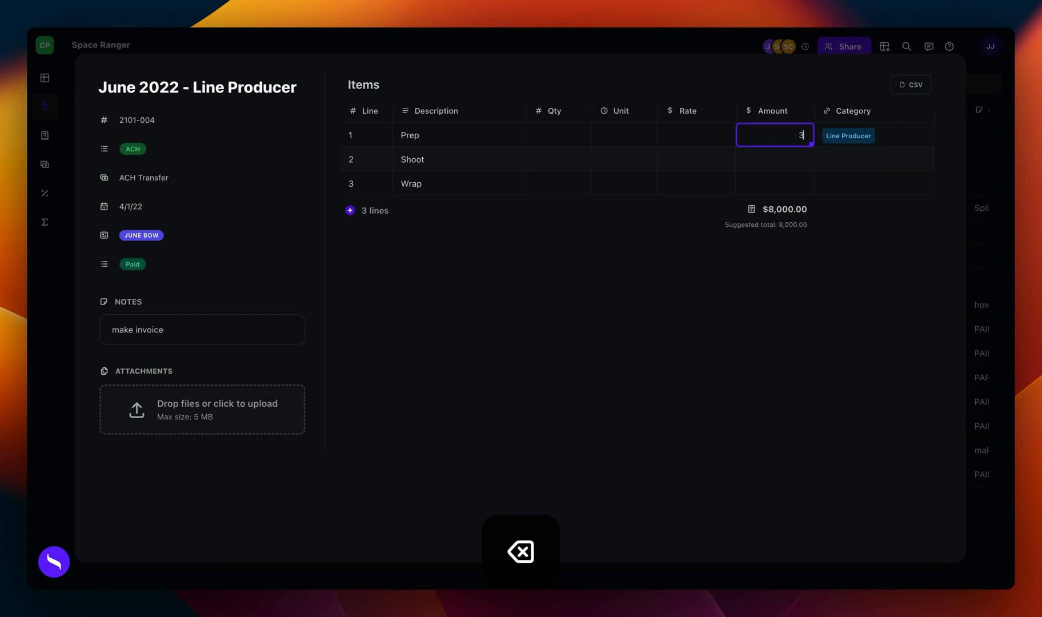
pyautogui.write('000')
pyautogui.click(776, 168)
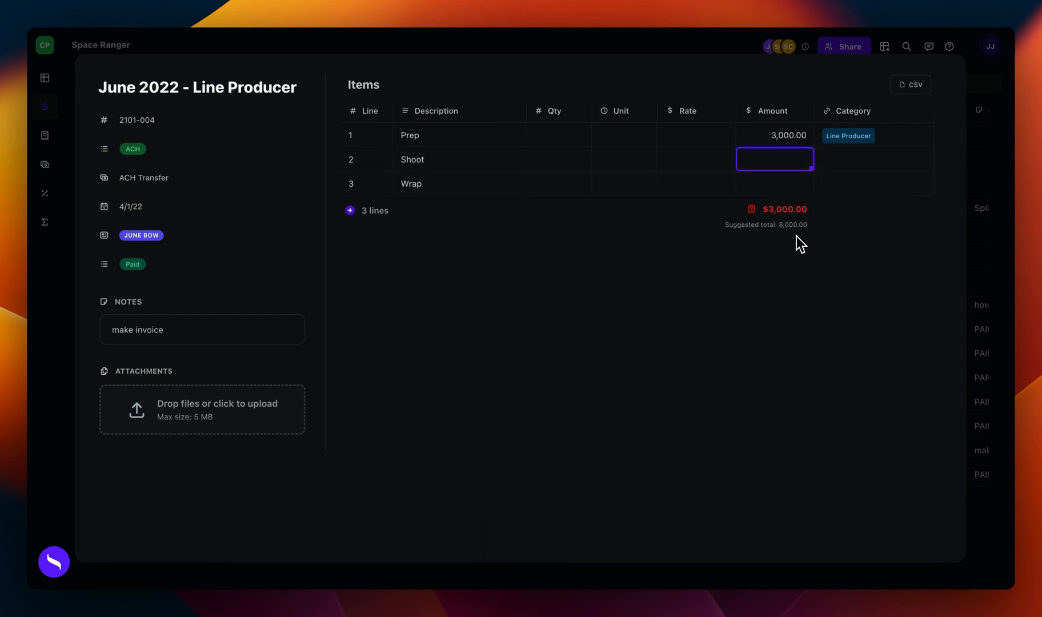
pyautogui.moveTo(789, 231)
pyautogui.click(780, 186)
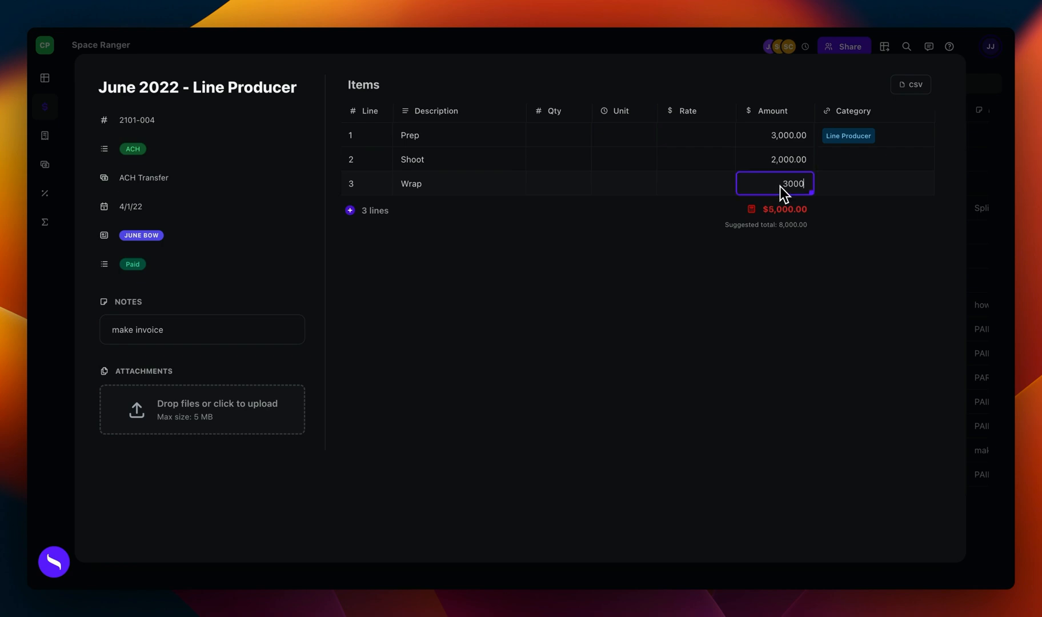
pyautogui.press('Return')
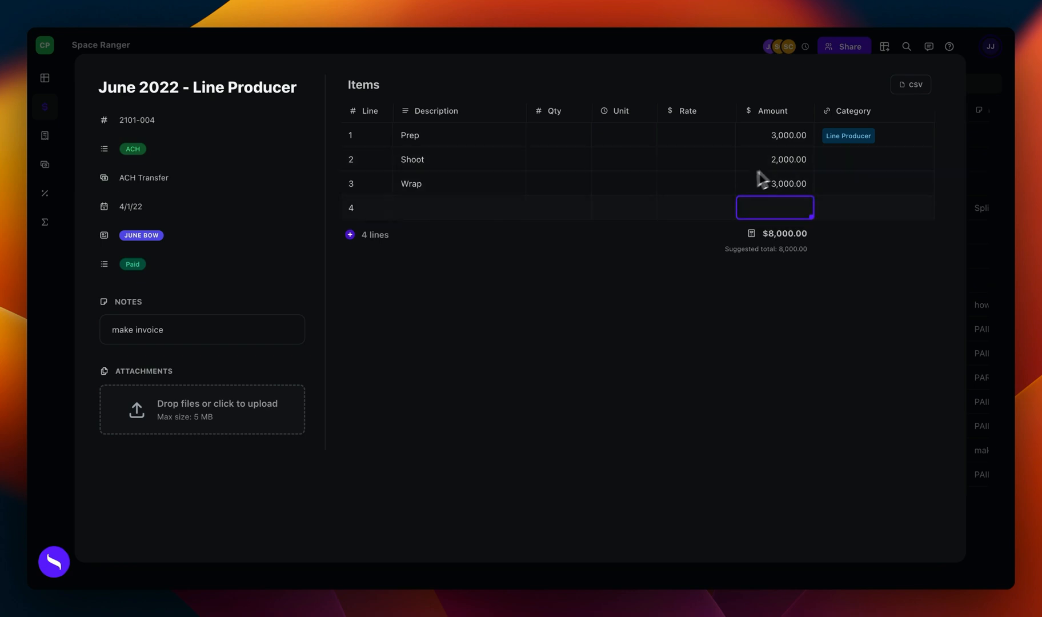
# Step: Assign the Line Producer category to the Shoot line and copy it to the Wrap line
pyautogui.click(857, 160)
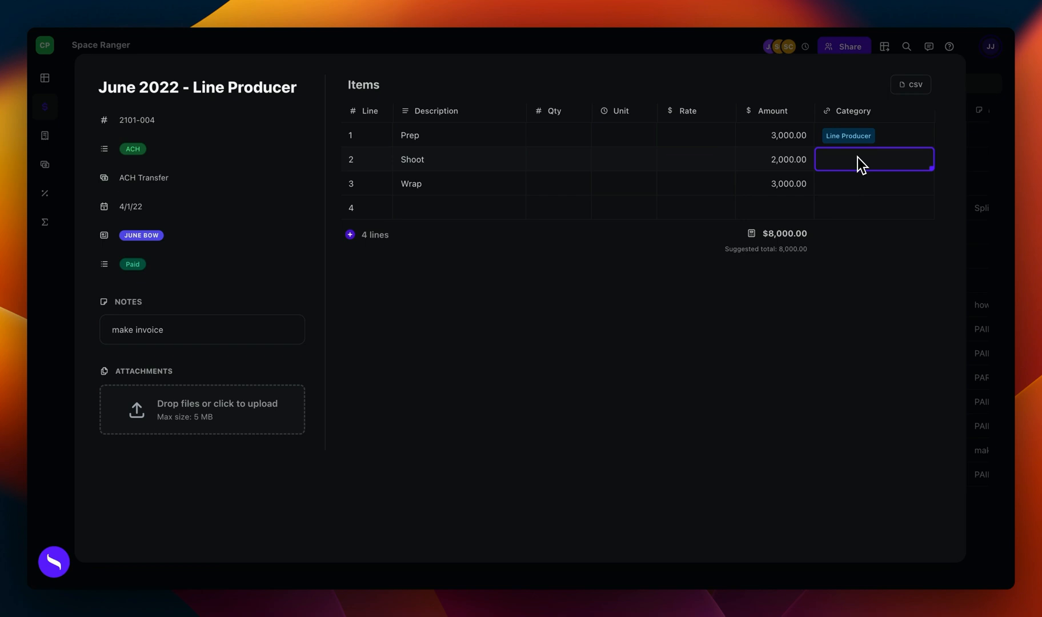
pyautogui.click(858, 159)
pyautogui.write('line')
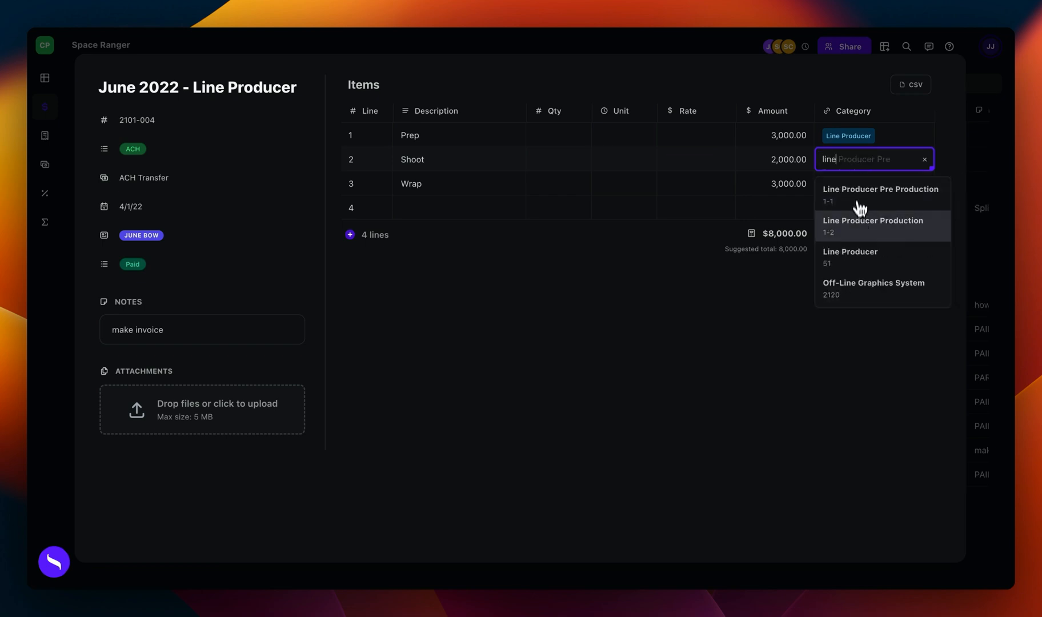
pyautogui.click(855, 252)
pyautogui.press('cmd+c')
pyautogui.click(885, 184)
pyautogui.press('cmd+v')
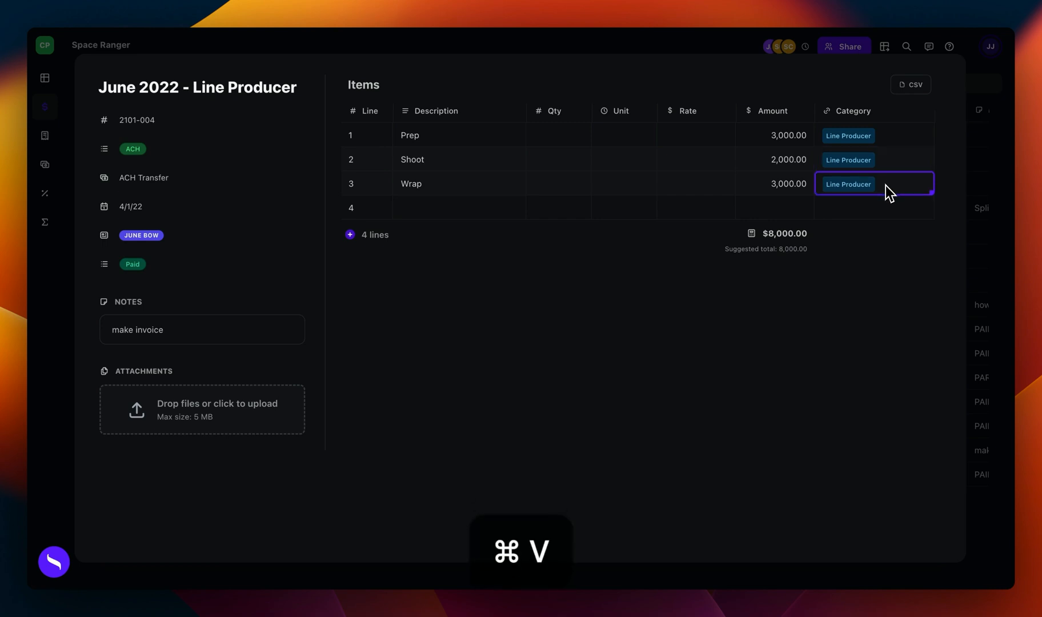
# Step: Fill the fourth line with Kit Fee, amount 100 and category Kit Rental, and close the split details
pyautogui.click(409, 206)
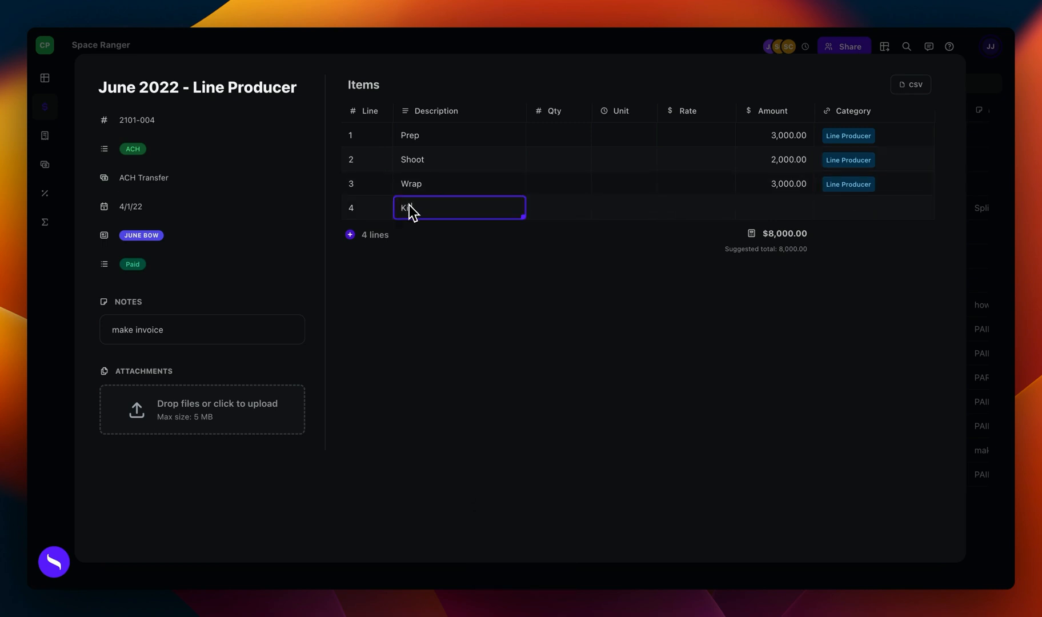
pyautogui.write('Kit Fee')
pyautogui.click(846, 209)
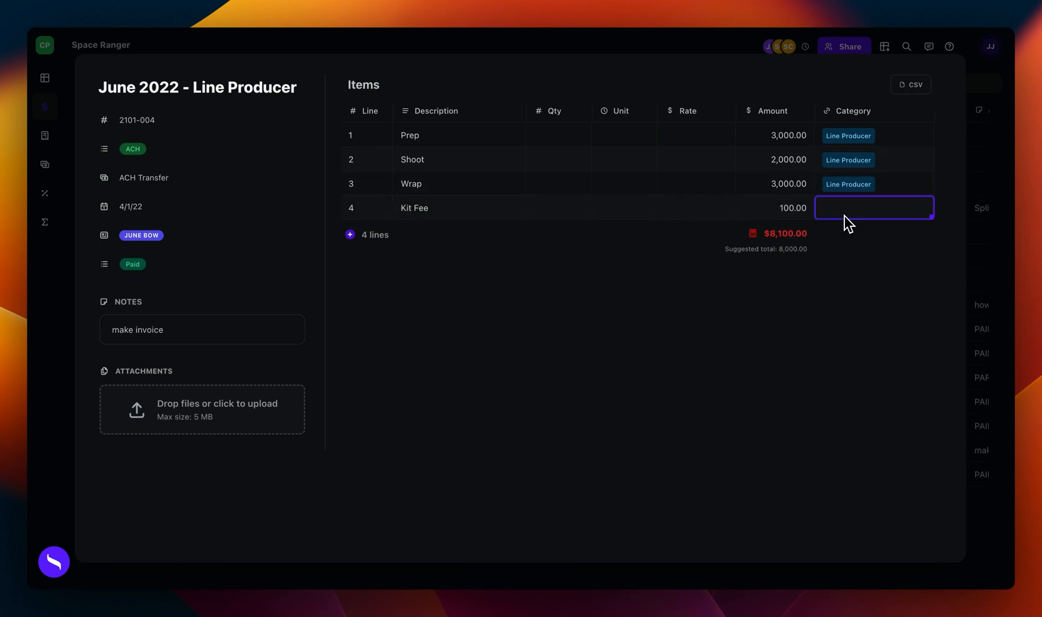
pyautogui.write('Kit')
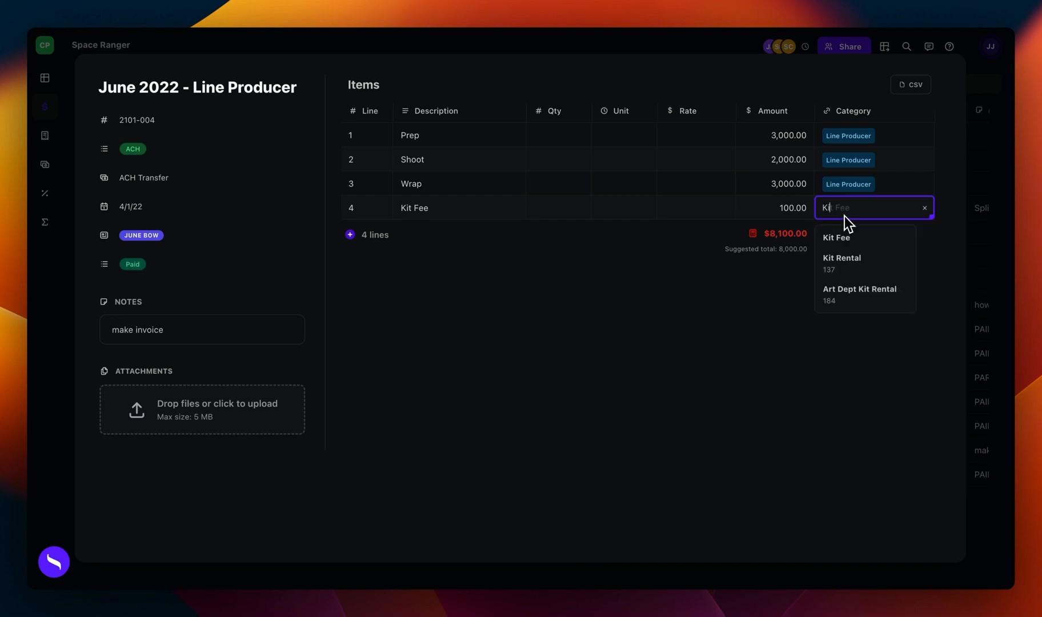
pyautogui.click(846, 262)
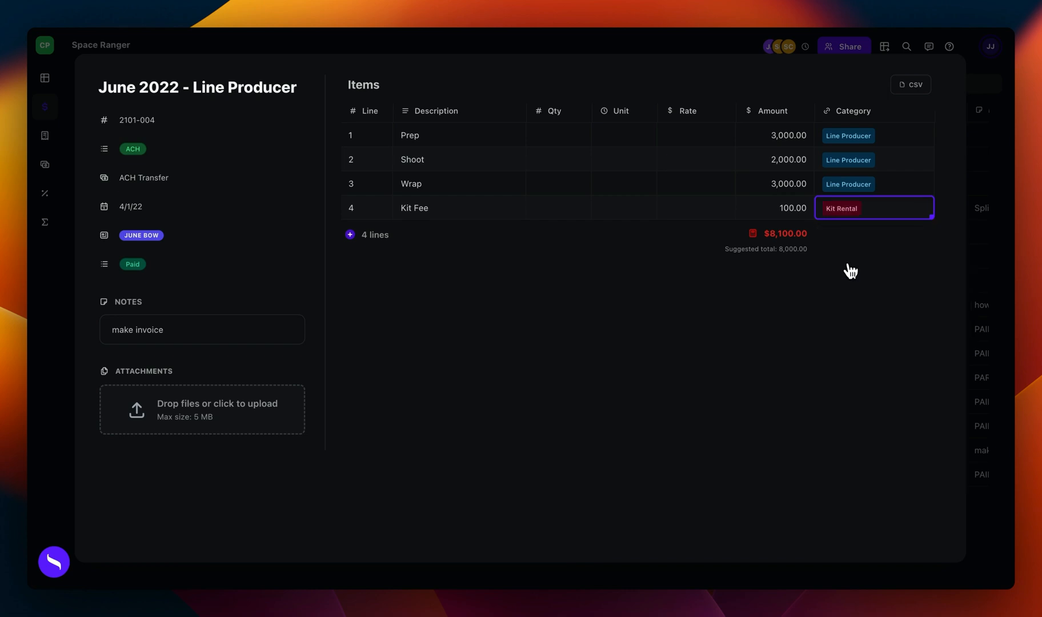
pyautogui.click(687, 186)
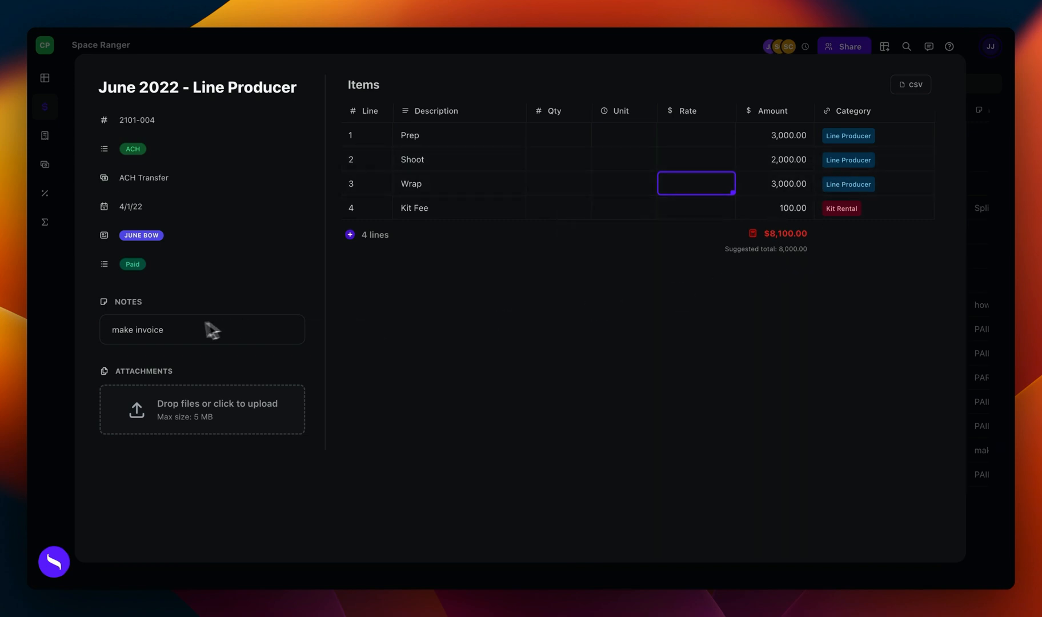
pyautogui.click(64, 323)
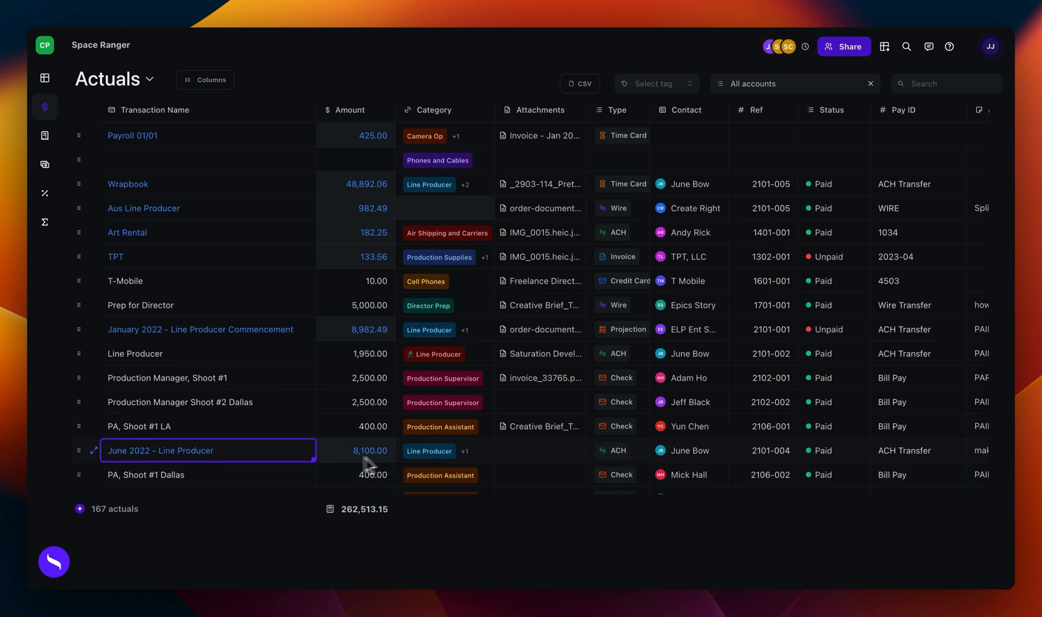
# Step: View the category breakdown of the June 2022 - Line Producer actual in the Actuals list
pyautogui.click(484, 450)
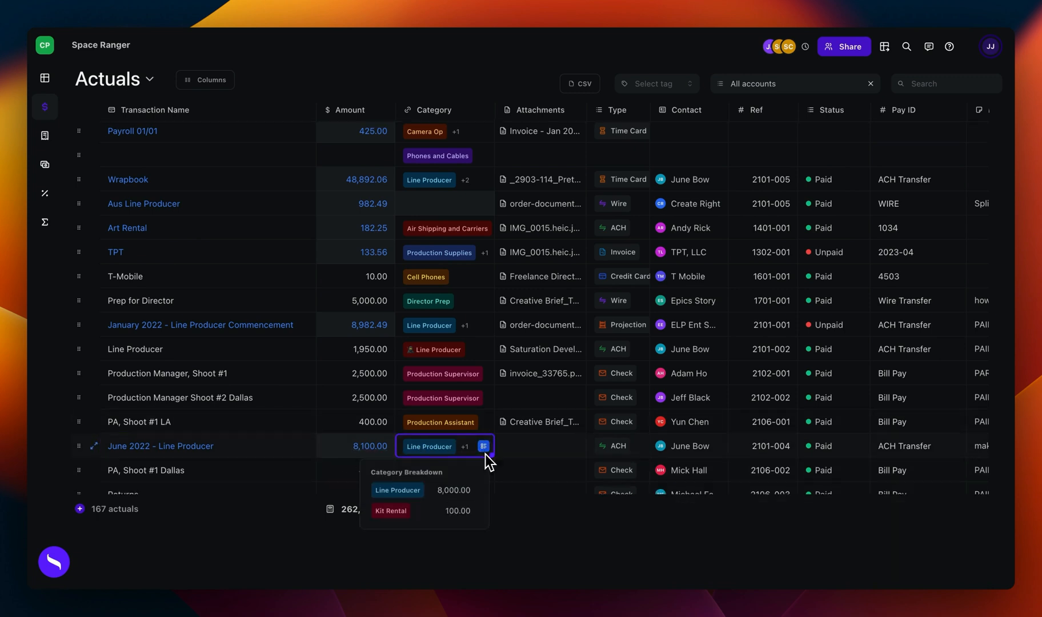
pyautogui.scroll(-2, 434, 457)
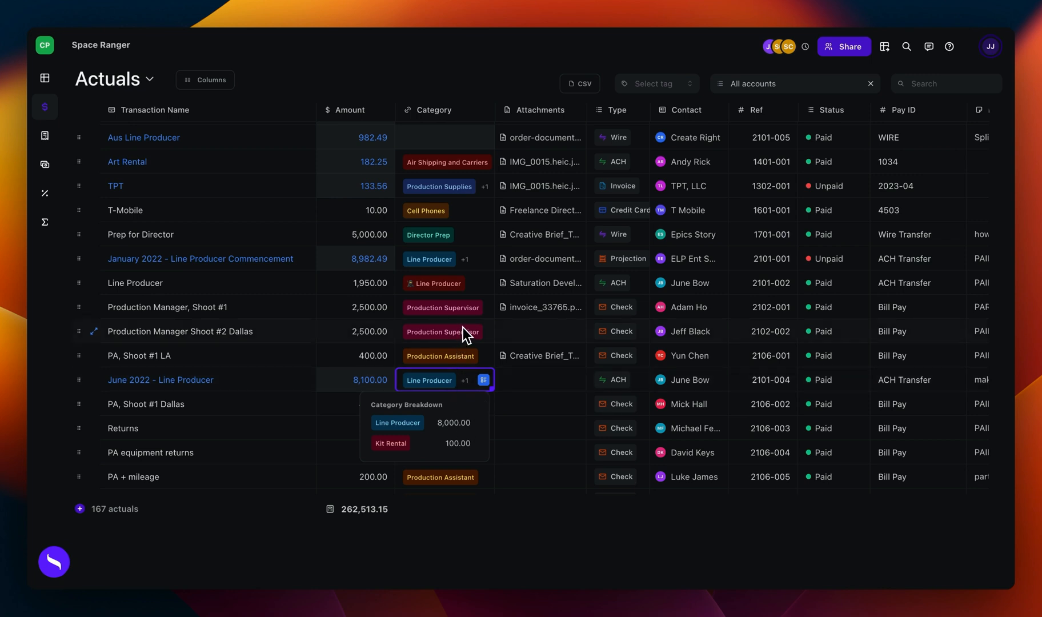
pyautogui.click(266, 387)
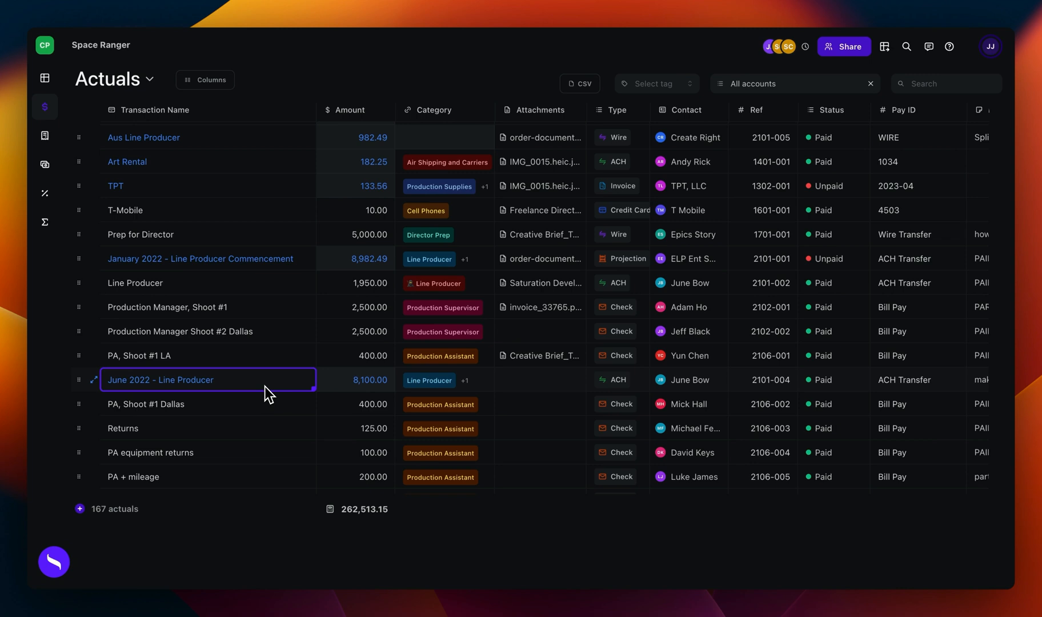